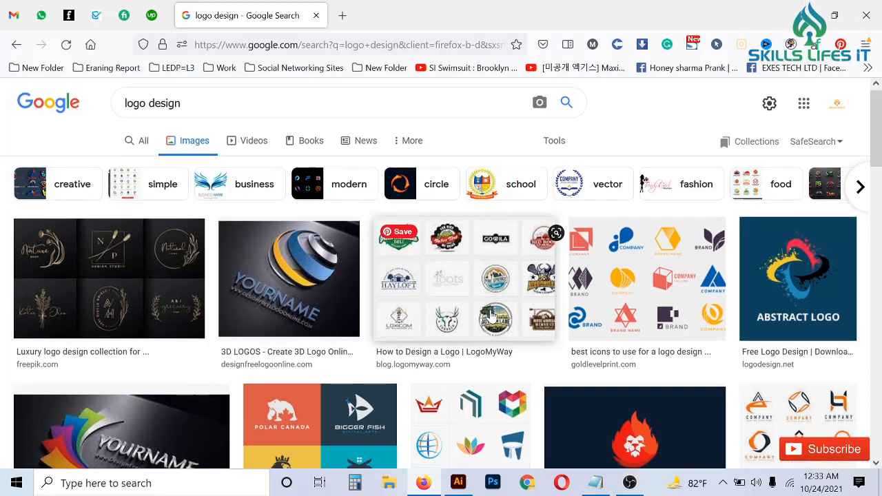
Browse the logo design image results and open the preview of the GraphicSprings nine-logo grid
scroll(490, 315, down, 3)
scroll(491, 314, up, 3)
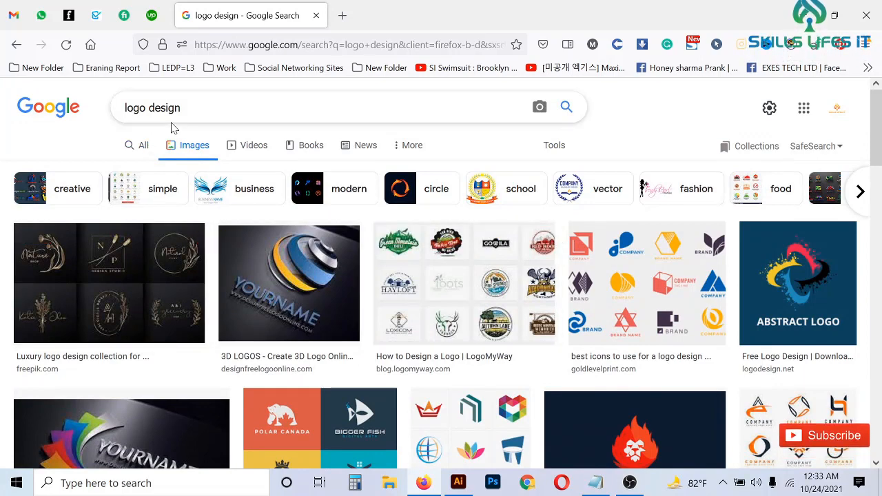
scroll(375, 250, down, 2)
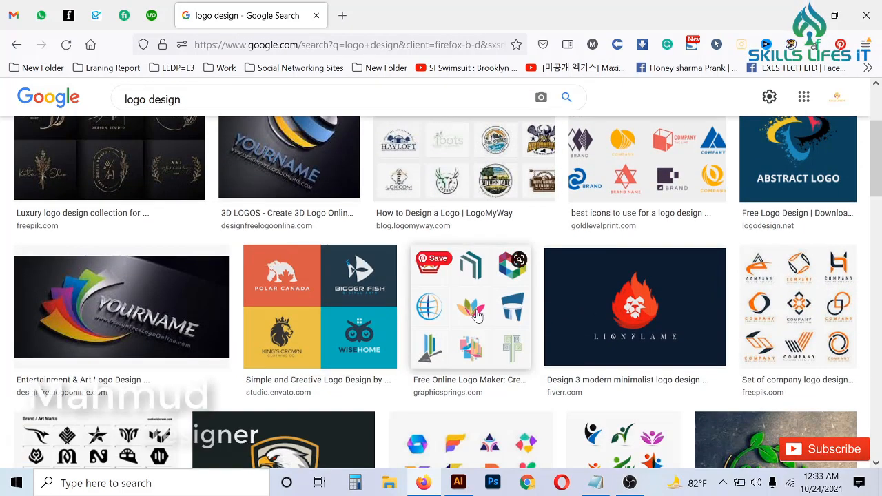
click(475, 314)
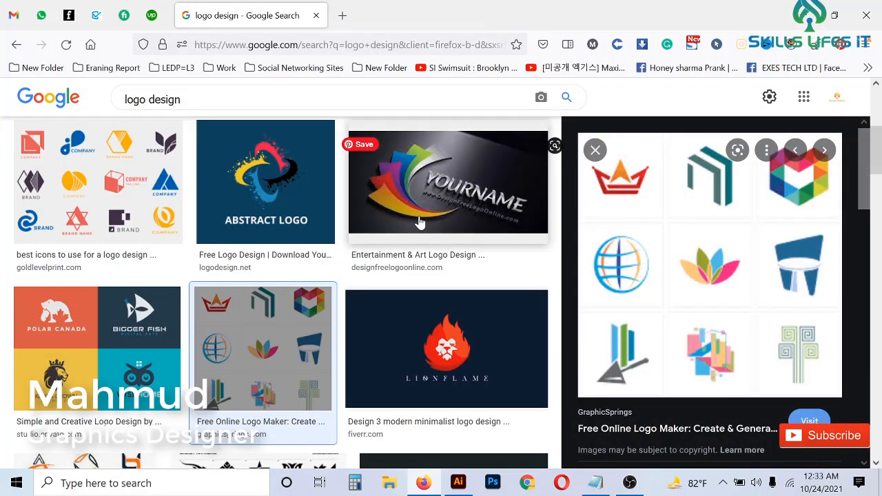
scroll(420, 223, down, 3)
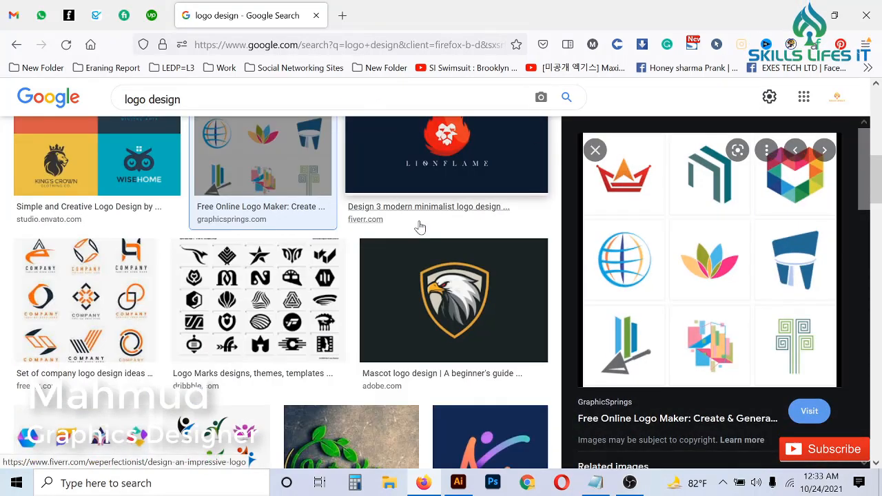
scroll(423, 328, down, 2)
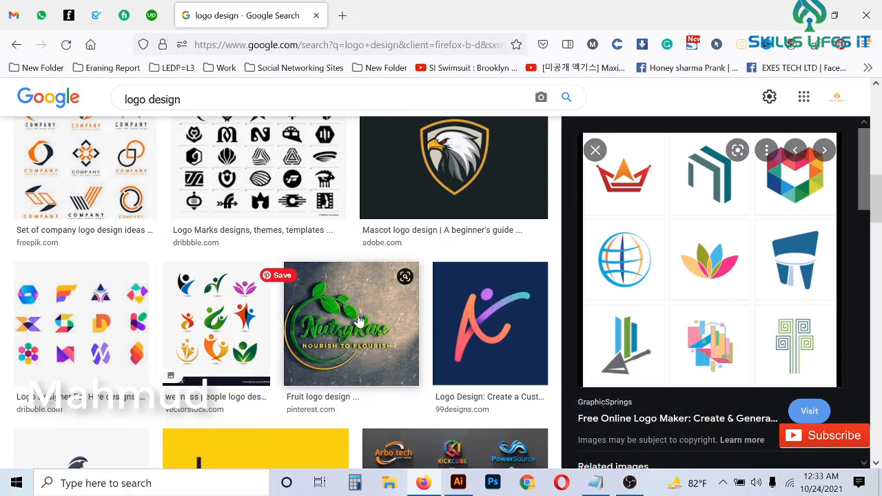
scroll(367, 319, down, 3)
scroll(539, 286, down, 3)
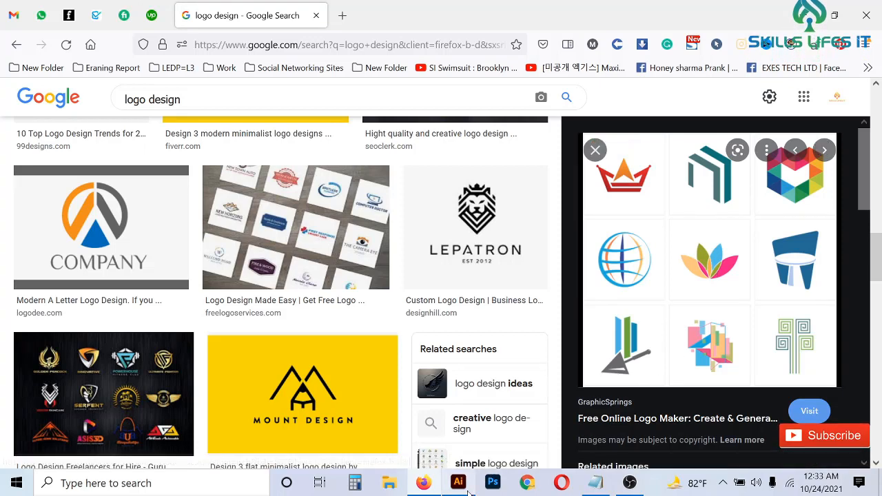
Switch to Illustrator and create a new 4000 x 3000 pt document in RGB color mode
mouse_move(468, 491)
click(473, 430)
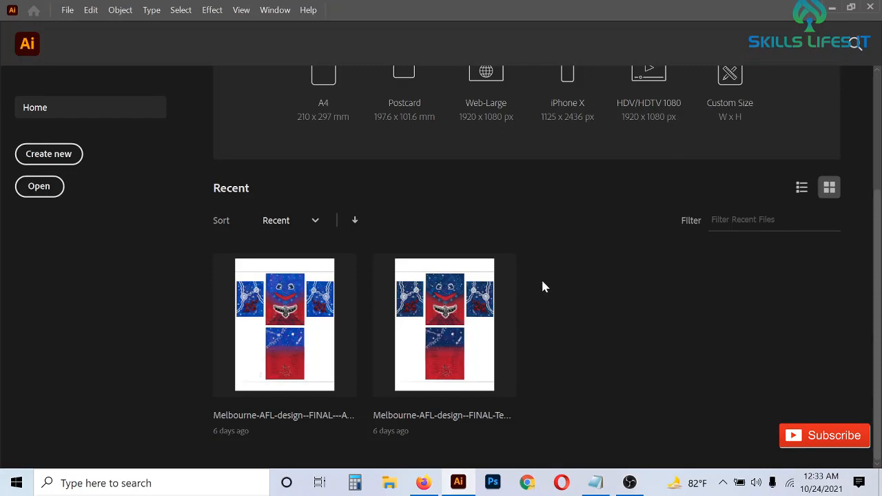
click(59, 155)
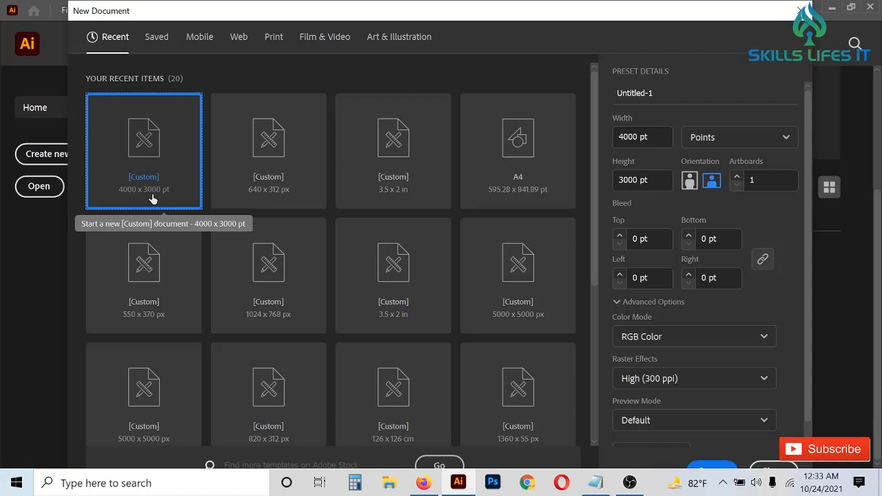
click(722, 469)
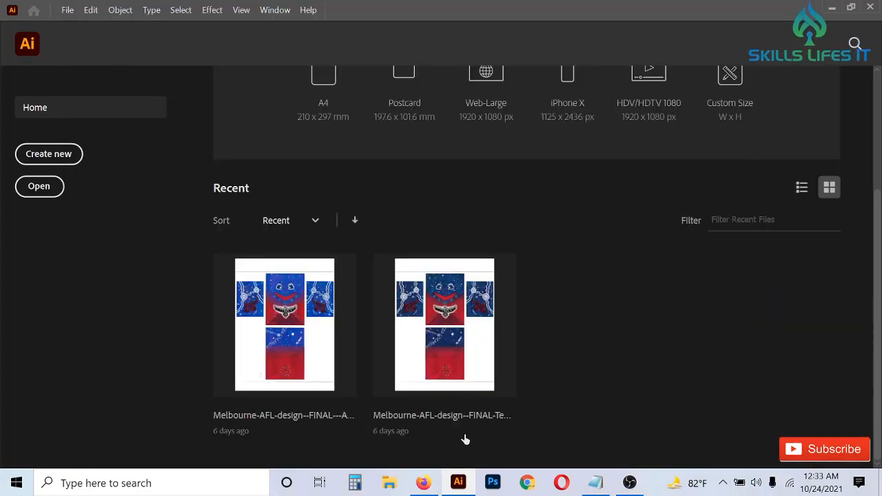
Copy the previewed GraphicSprings logo grid image from Firefox and paste it into the new Illustrator document
click(423, 482)
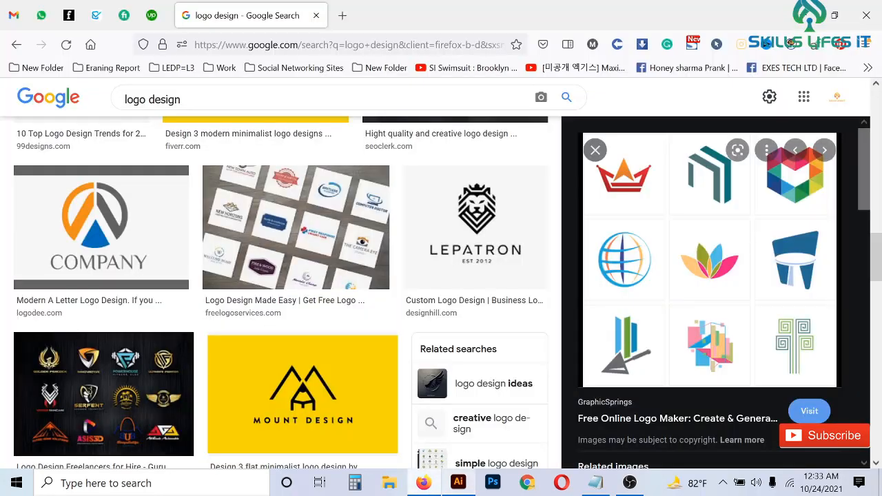
right_click(669, 199)
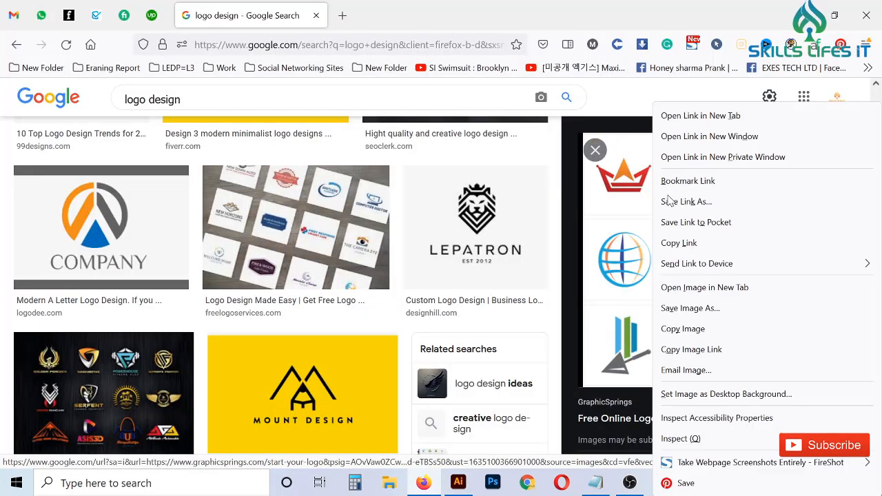
click(690, 329)
click(457, 482)
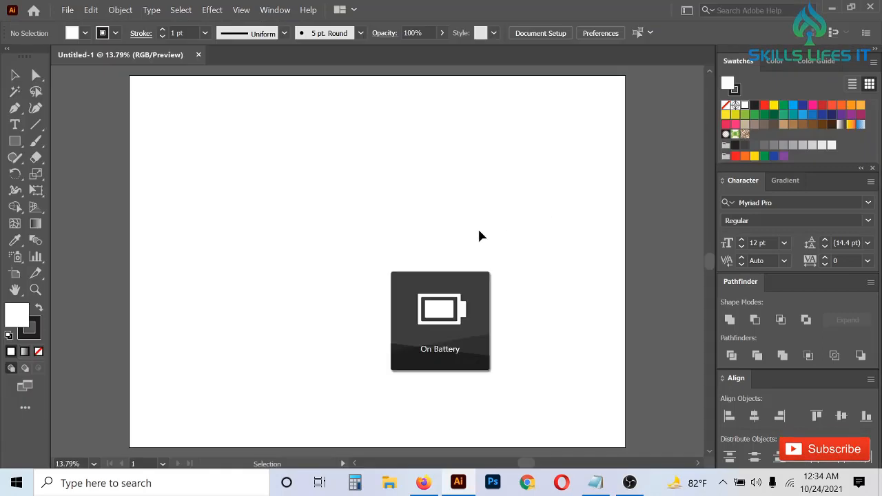
key(ctrl+v)
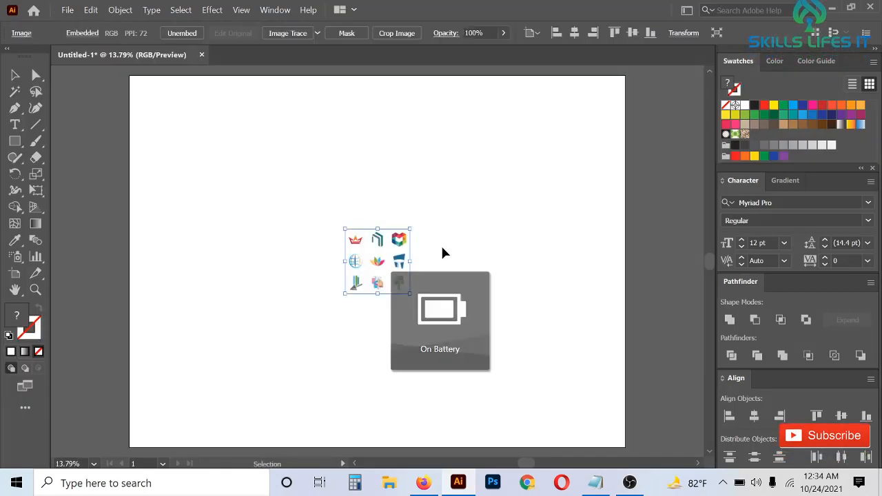
Enlarge the pasted logo grid image and move it off the artboard to its right side
drag(412, 264, 548, 277)
scroll(416, 227, down, 2)
drag(372, 236, 627, 235)
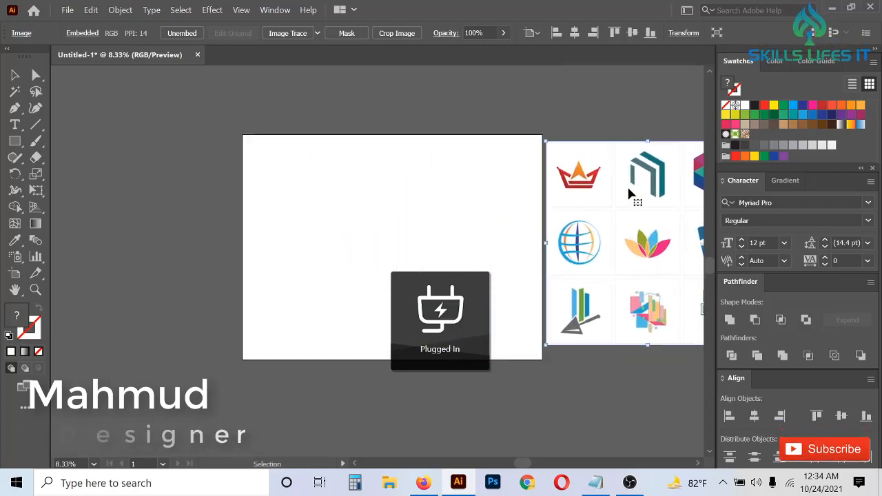
Nudge the logo grid image slightly down beside the artboard, deselect it, and dismiss the Facebook notification
scroll(632, 191, up, 3)
scroll(538, 136, up, 1)
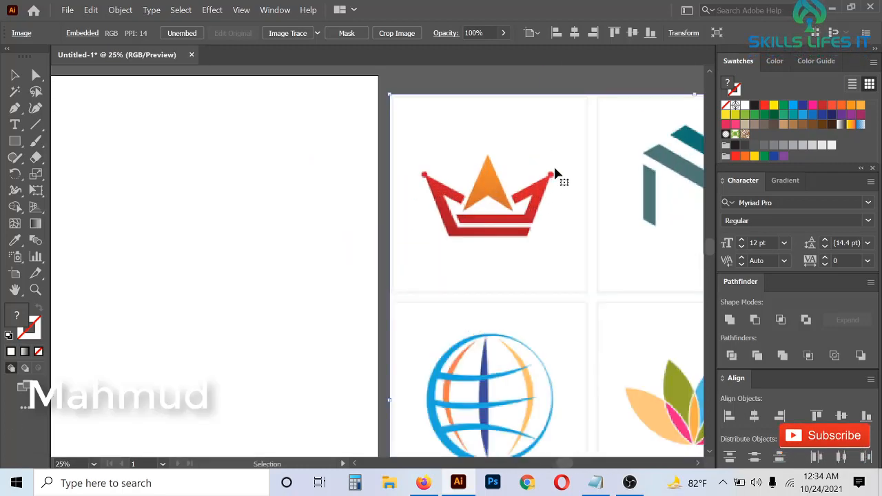
scroll(557, 178, up, 3)
scroll(549, 175, down, 5)
scroll(460, 207, down, 5)
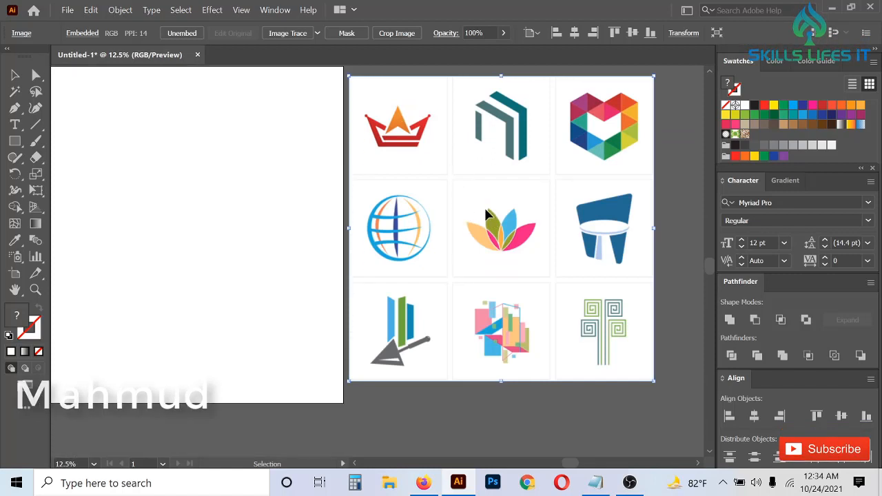
drag(487, 210, 487, 221)
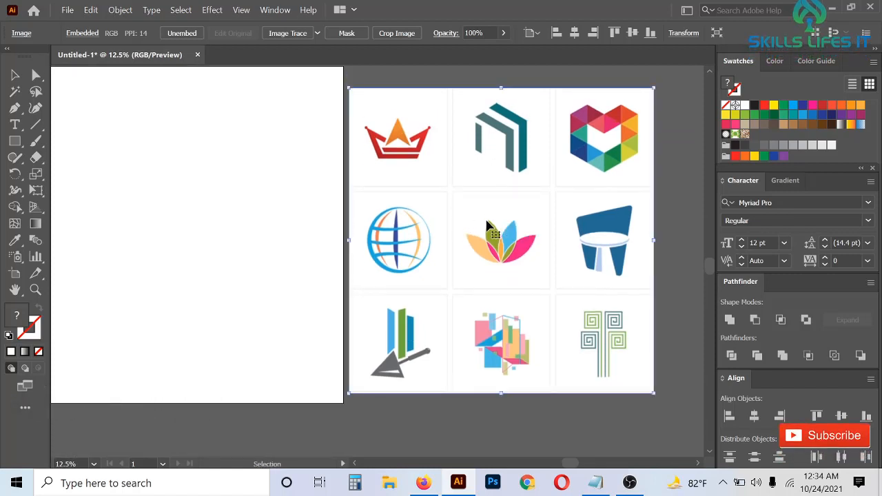
scroll(486, 226, down, 1)
scroll(563, 219, up, 1)
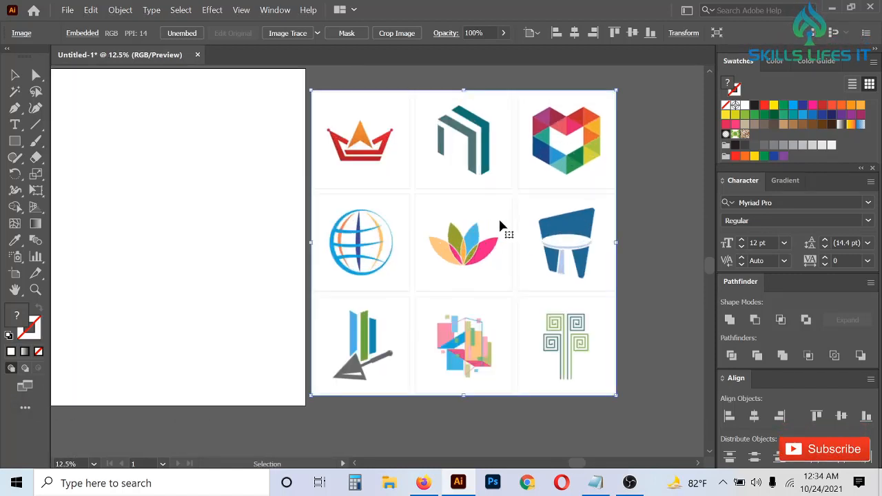
key(ctrl+shift+a)
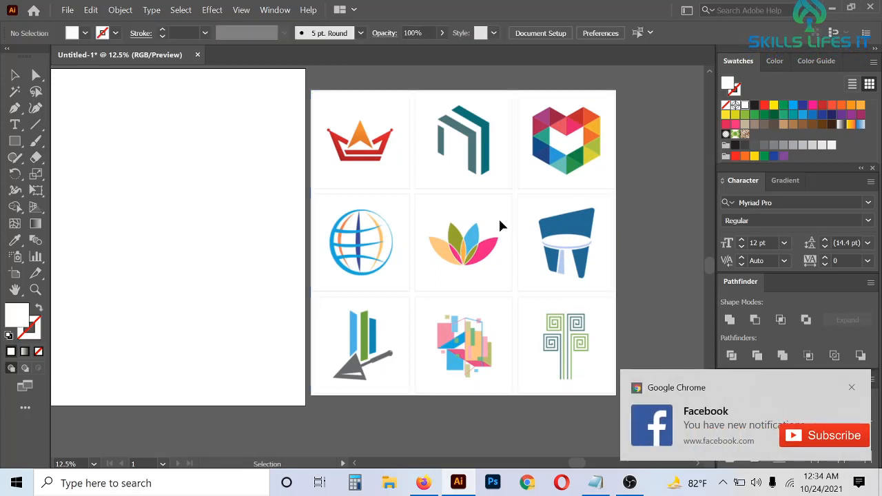
click(854, 391)
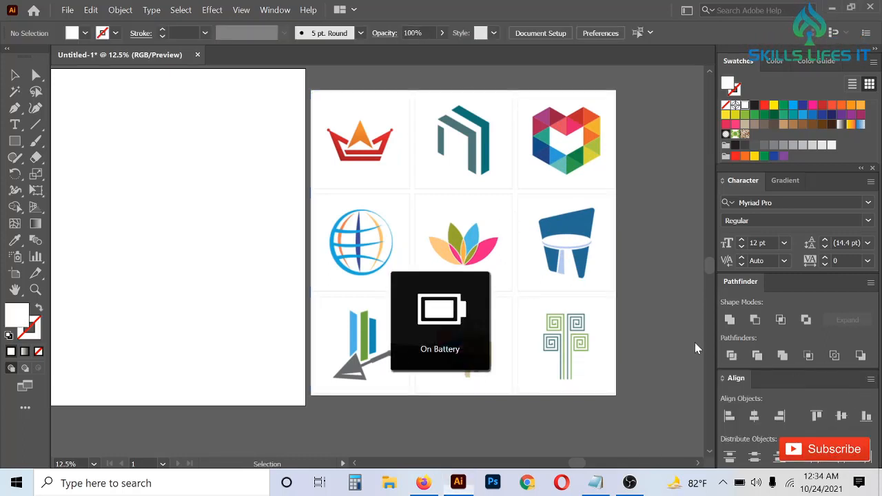
With the Pen tool, trace the crown's lower red shape from the base's lower-right corner around to the left arm's upper tip
scroll(369, 126, up, 1)
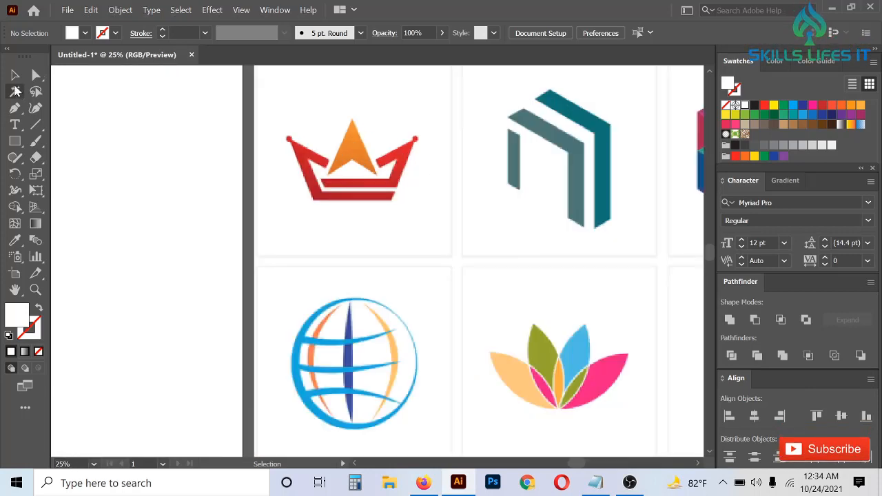
click(16, 91)
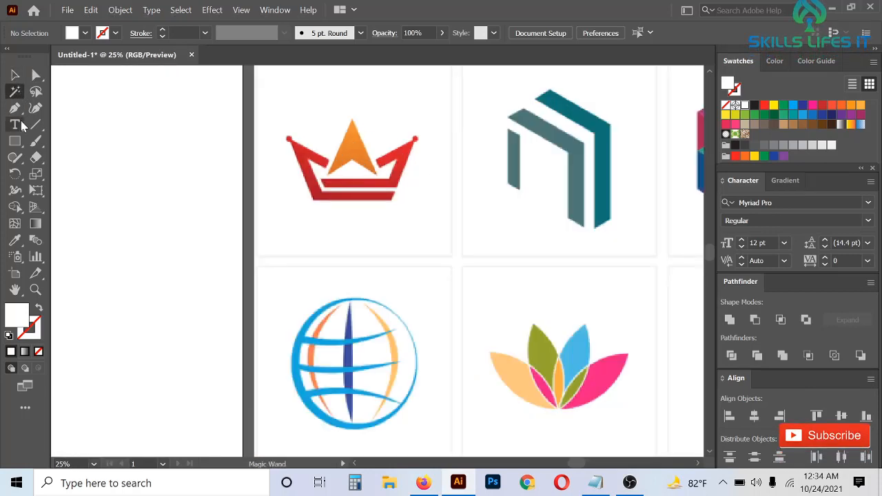
click(15, 108)
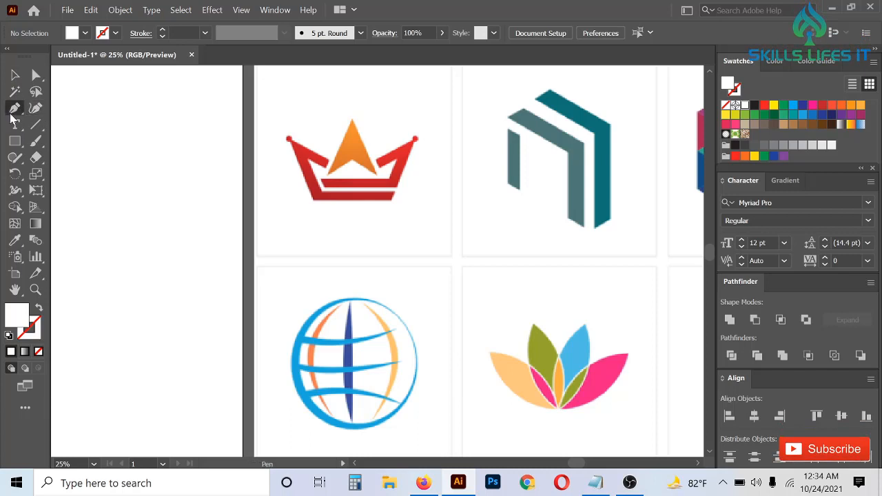
scroll(339, 128, up, 3)
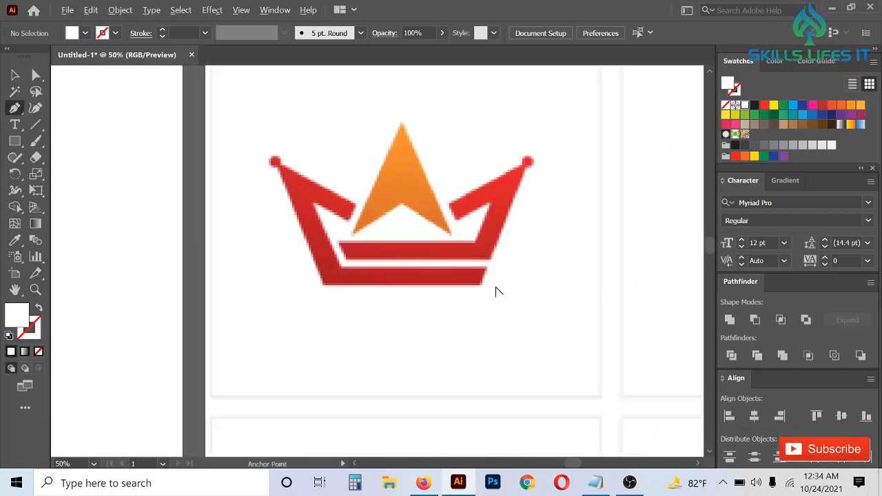
scroll(496, 292, up, 4)
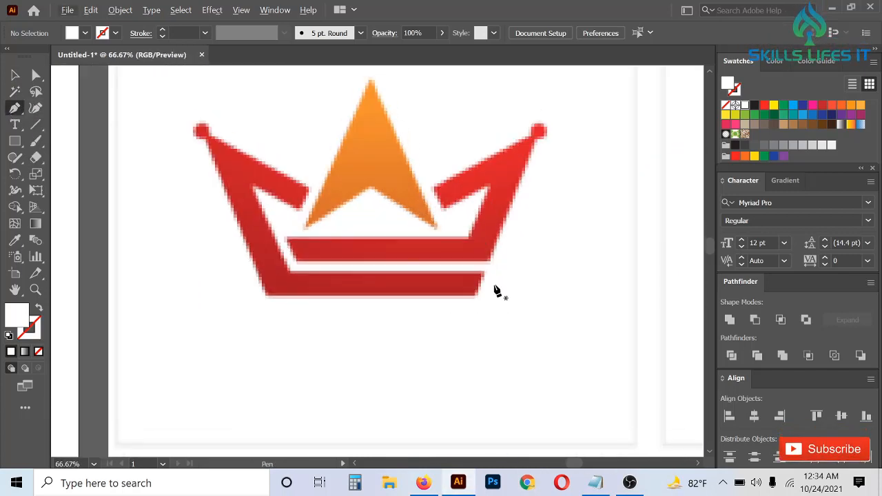
scroll(197, 295, up, 1)
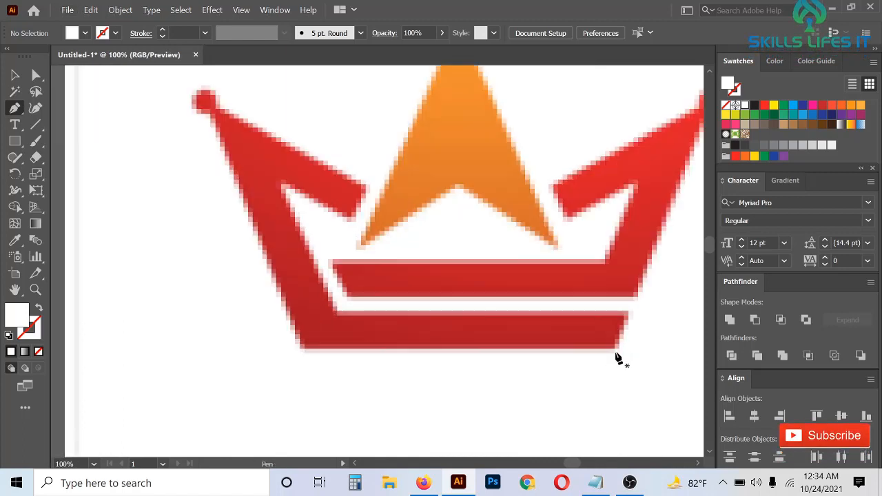
click(615, 349)
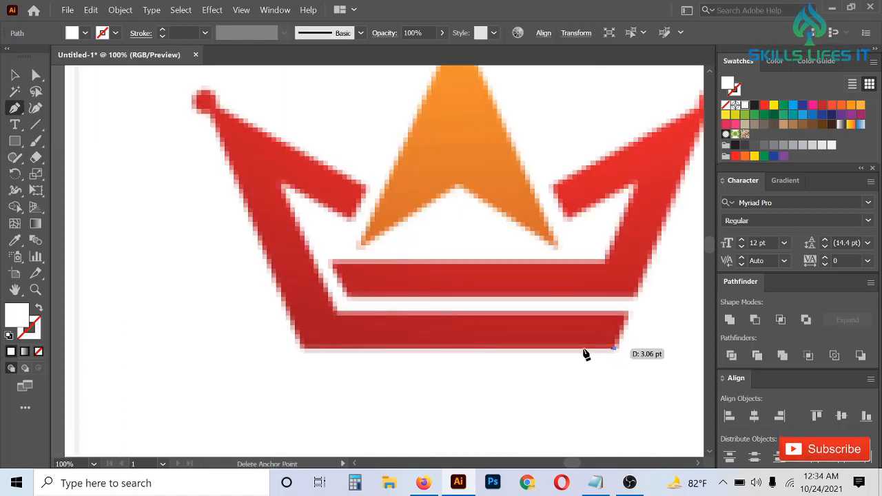
click(303, 350)
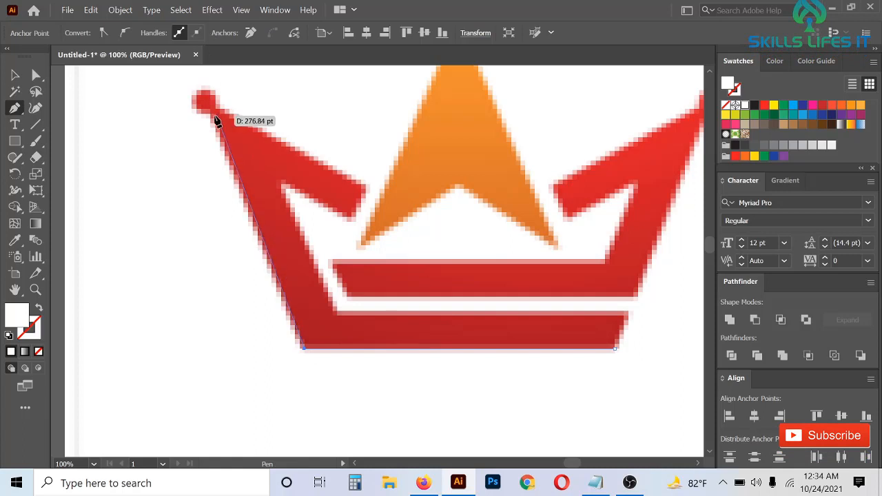
click(211, 115)
scroll(210, 116, up, 1)
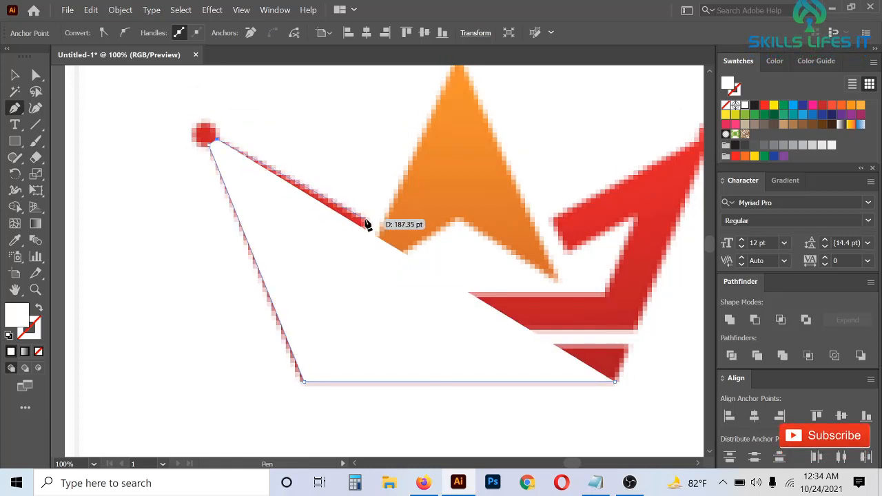
click(365, 219)
Remove the path's fill and trace the left arm's end, inner edge and the base bar's upper edge, closing the outline at its starting corner
alt+scroll(340, 197, down, 1)
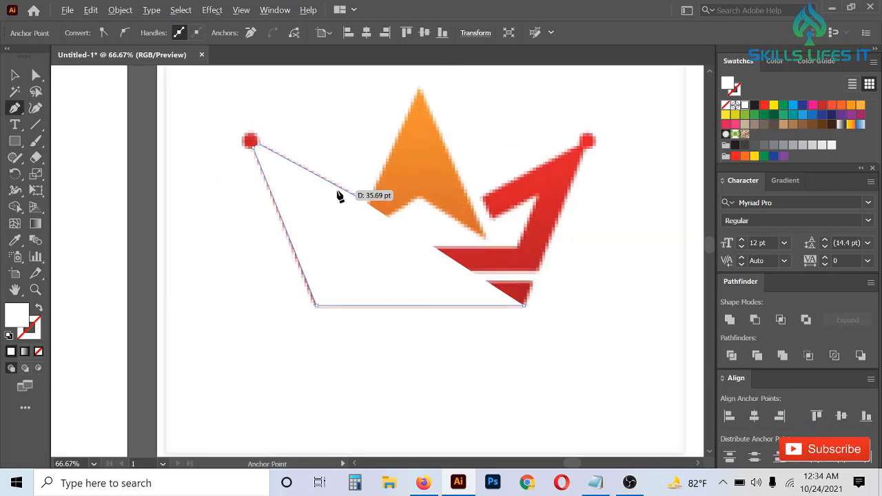
alt+scroll(275, 176, up, 1)
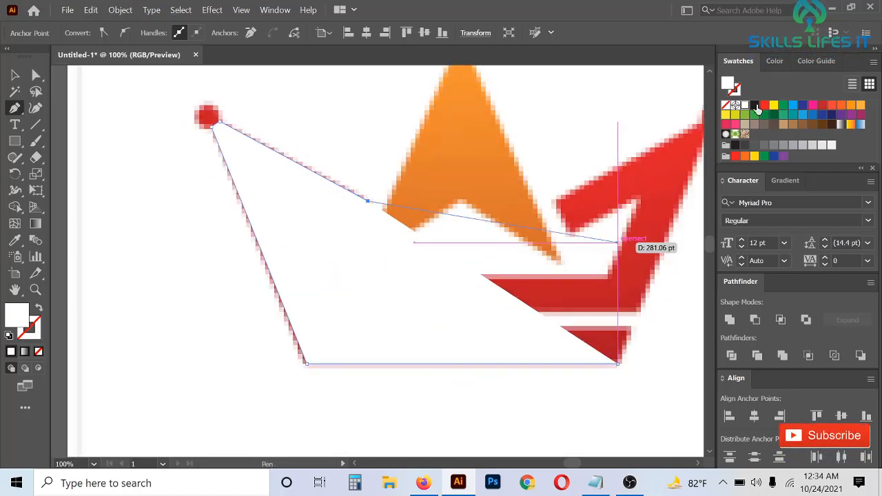
click(727, 107)
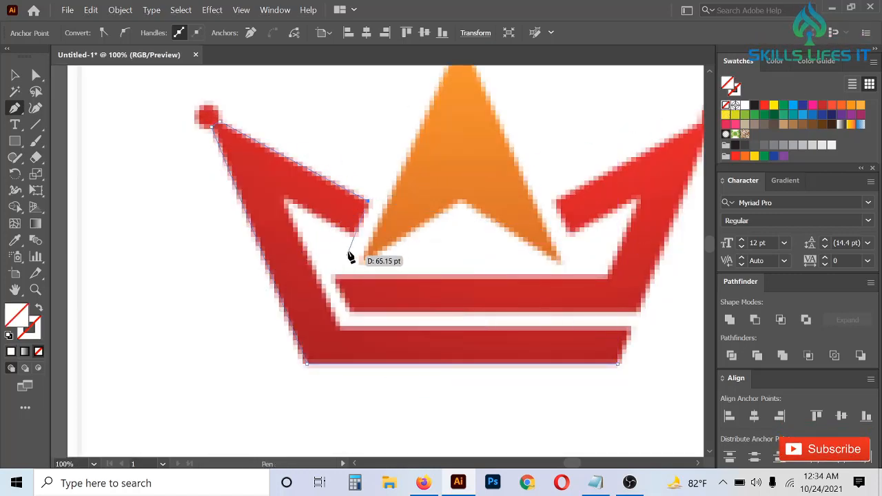
click(355, 235)
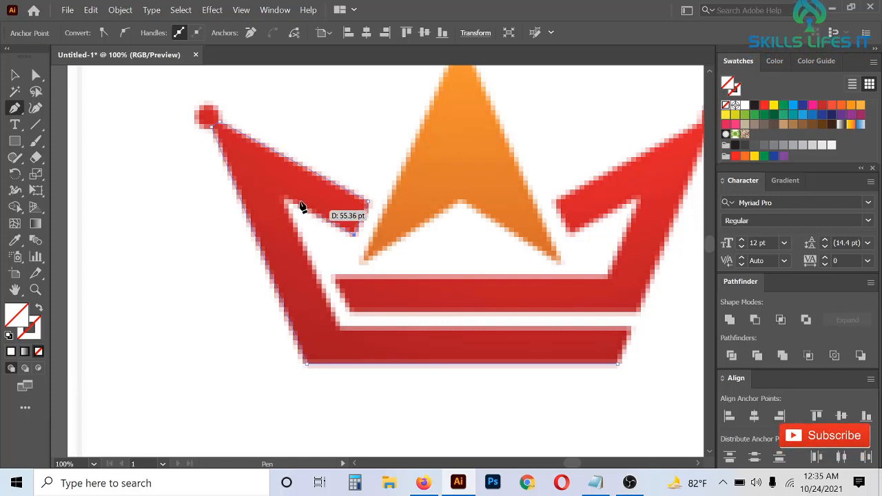
click(284, 199)
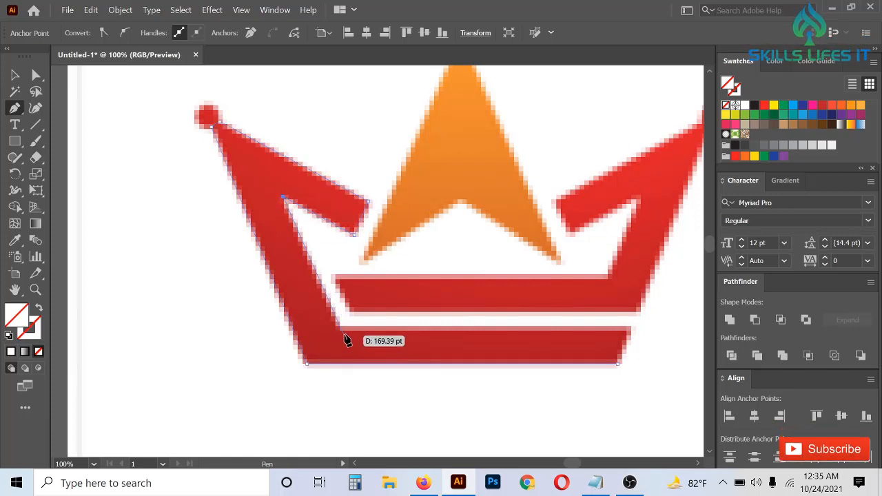
click(340, 328)
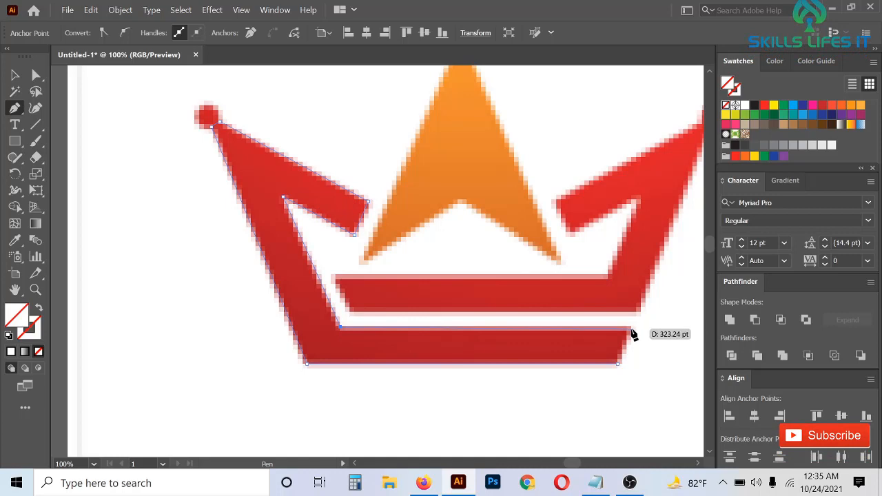
click(632, 328)
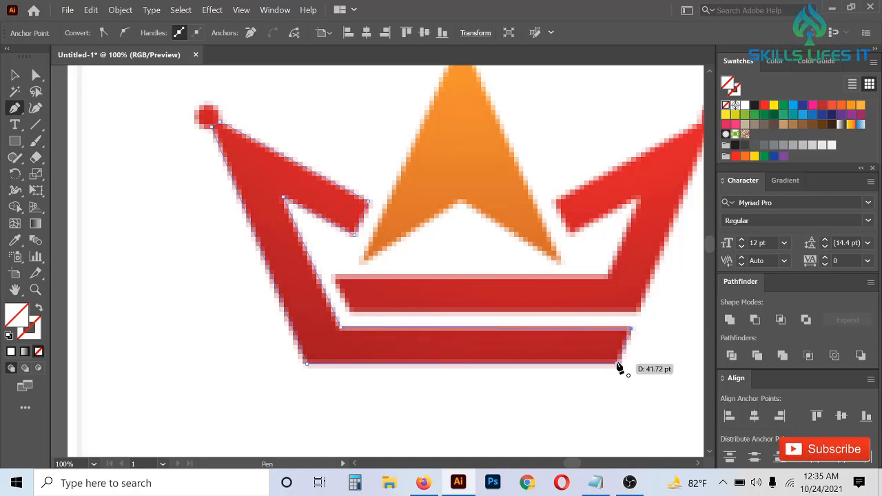
click(618, 363)
Fill the closed lower crown shape with the red sampled from the reference image's left arm using the Eyedropper
key(ctrl+0)
key(ctrl+1)
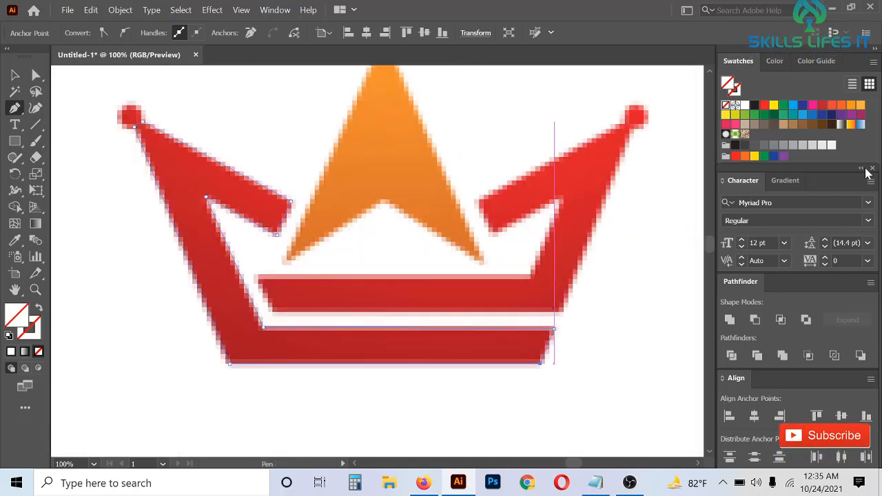
click(14, 240)
click(176, 157)
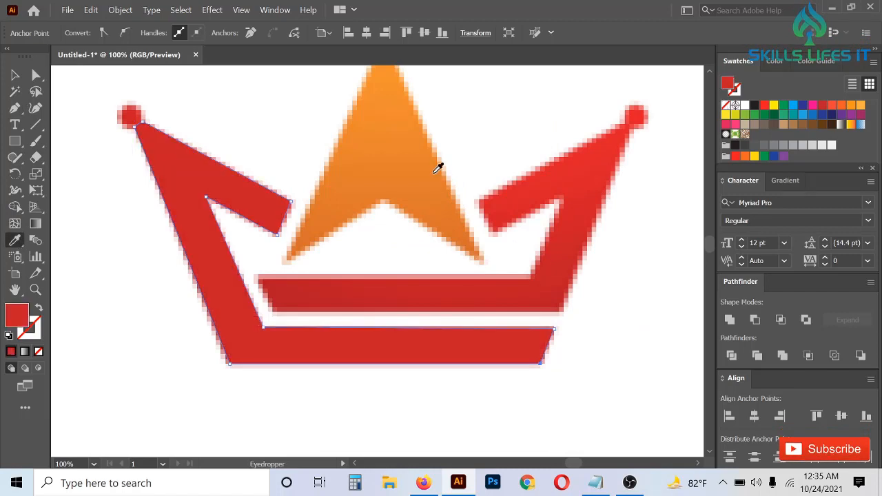
Draw a red circle with the Ellipse tool over the reference dot at the left arm's tip and deselect it
scroll(484, 177, down, 1)
scroll(233, 122, up, 4)
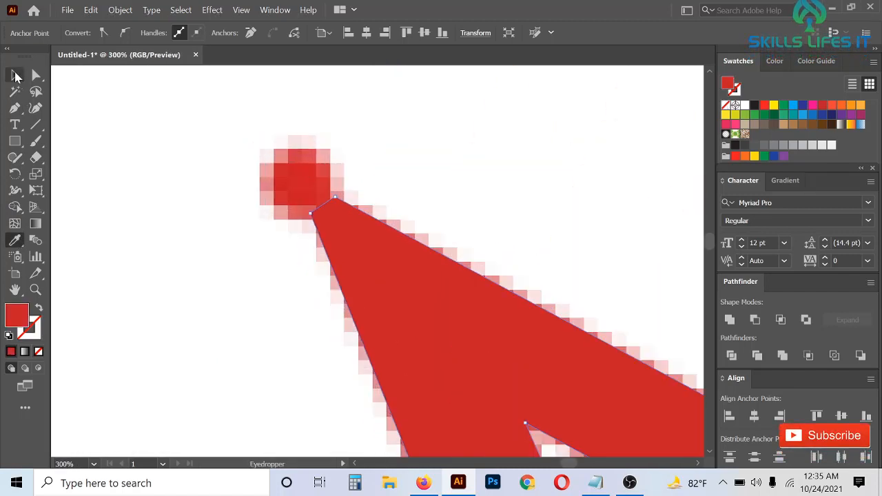
key(v)
click(271, 157)
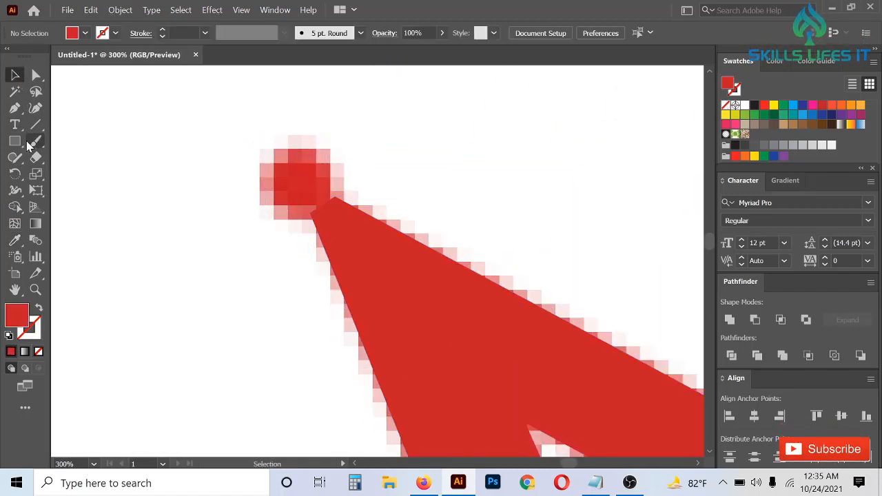
drag(17, 141, 53, 173)
scroll(295, 169, up, 2)
drag(314, 192, 364, 269)
scroll(201, 186, down, 4)
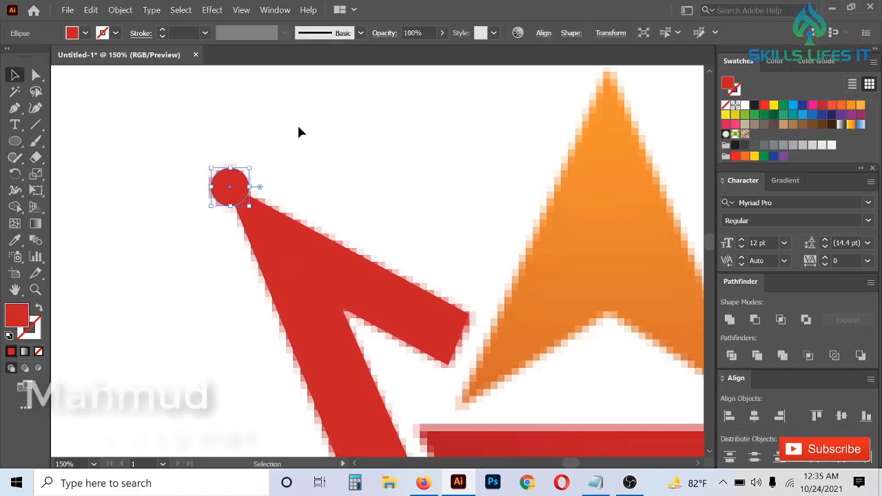
key(v)
click(275, 126)
With the Pen tool, trace the second red shape from the upper bar's left end along its lower edge up to the right arm's tip
scroll(296, 128, down, 3)
scroll(414, 131, up, 2)
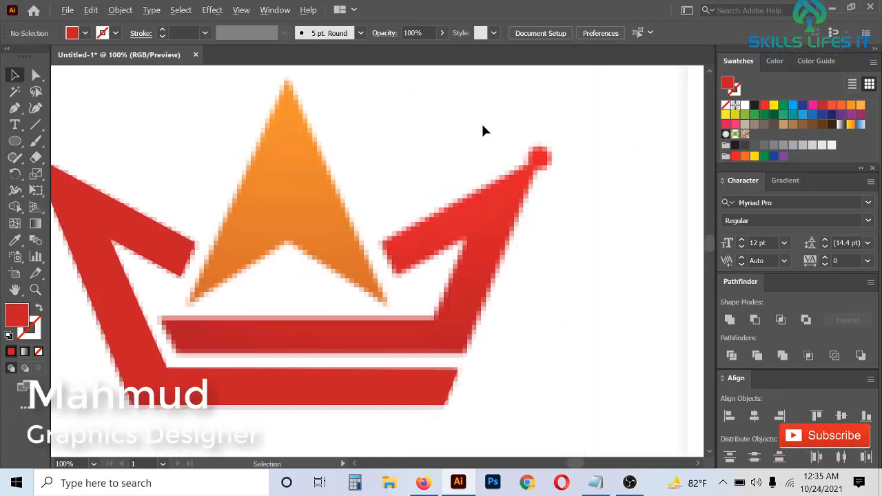
click(14, 109)
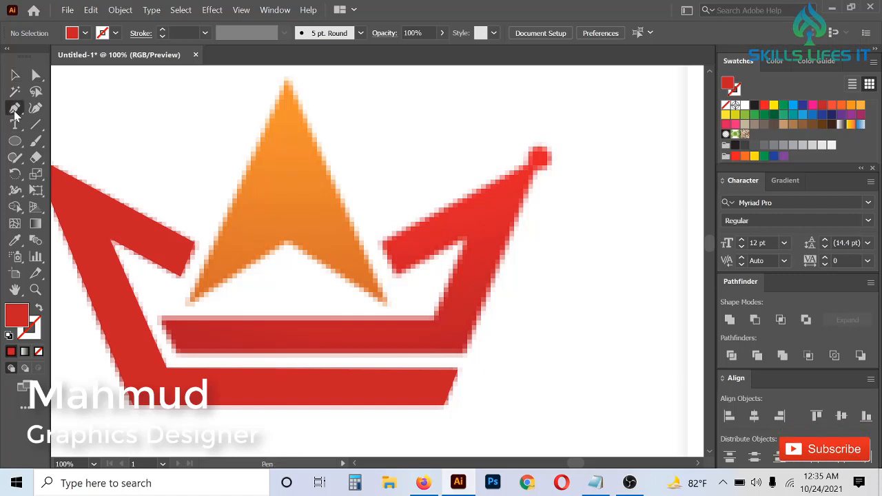
scroll(172, 317, up, 2)
click(166, 300)
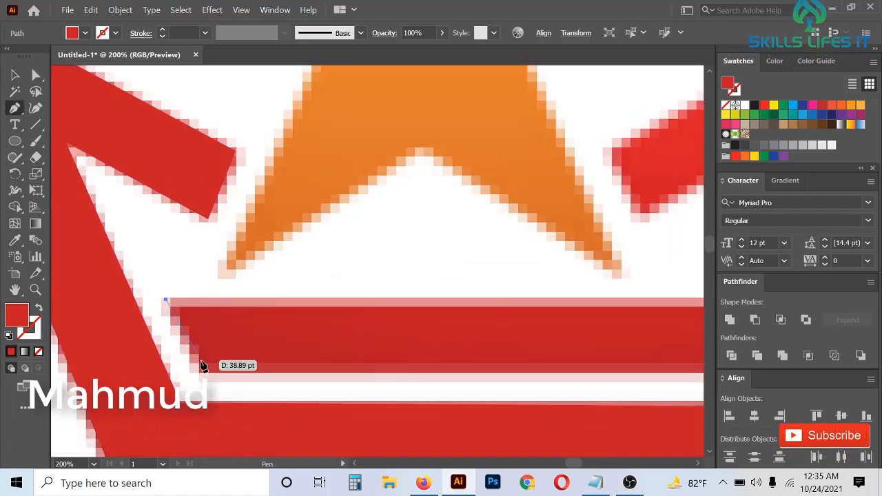
click(201, 369)
scroll(201, 370, down, 2)
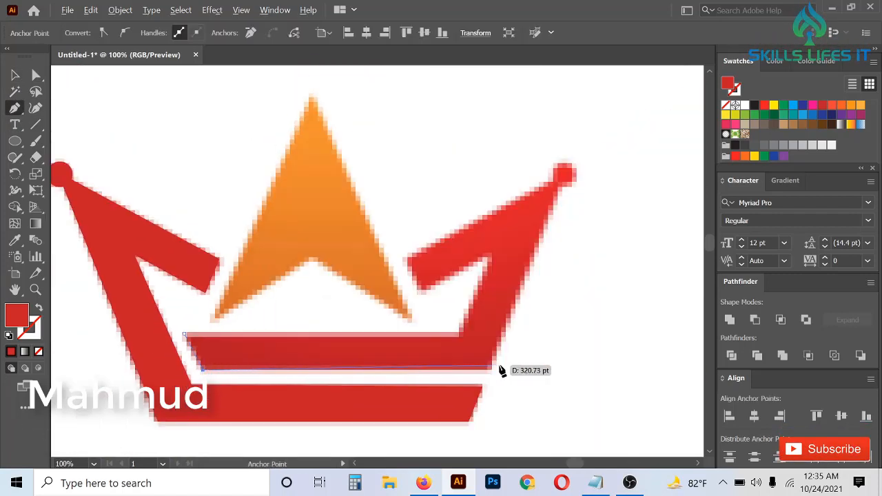
click(490, 369)
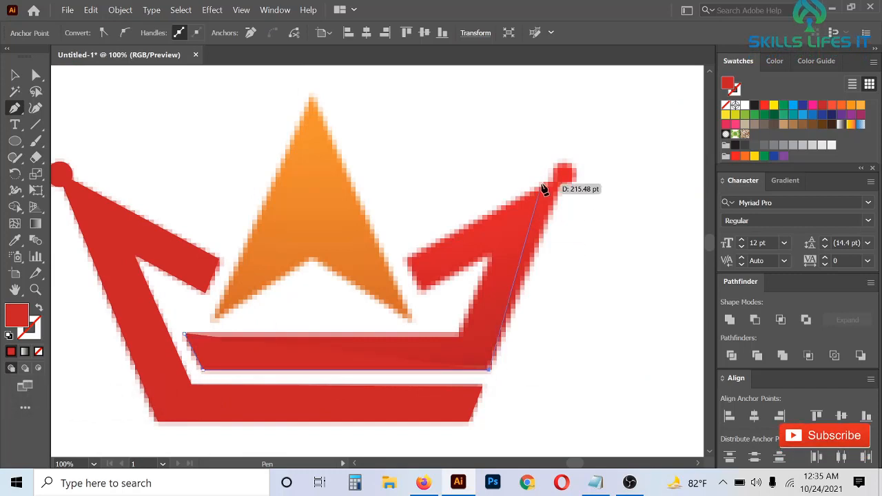
click(553, 186)
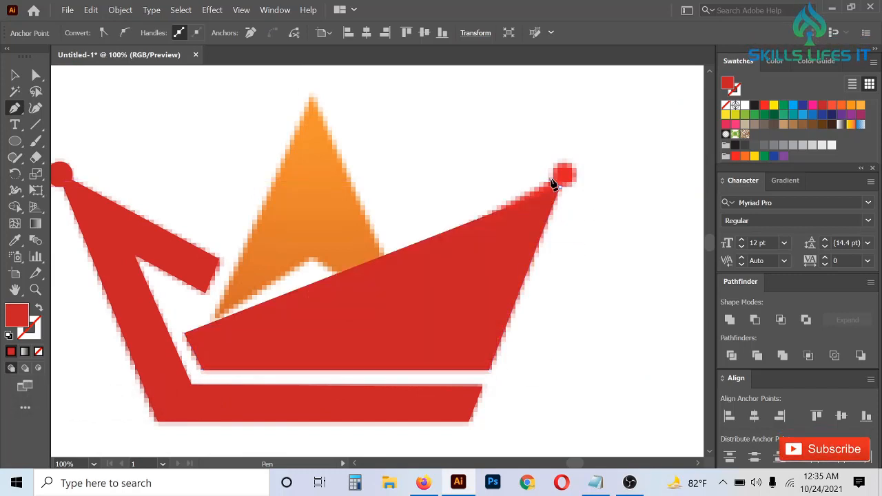
Remove the path's fill and trace the right arm's upper and inner edges and the bar's top edge, closing the outline at its starting anchor
click(726, 105)
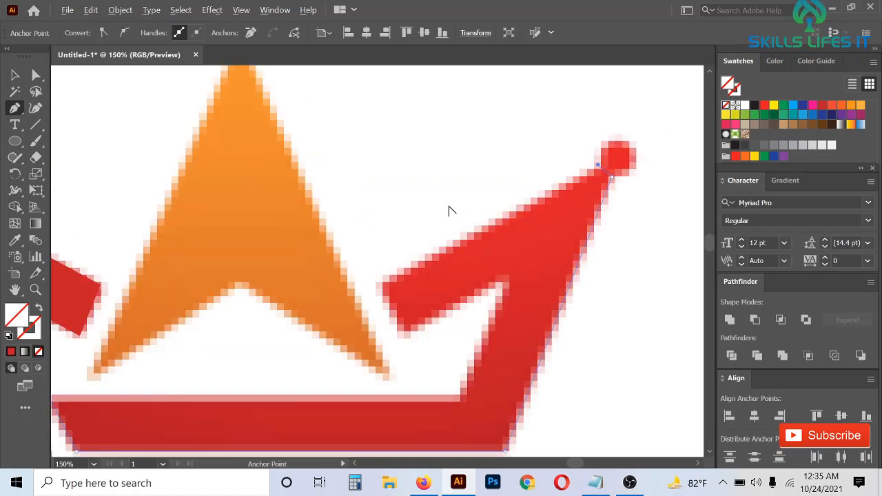
scroll(448, 207, up, 1)
click(380, 289)
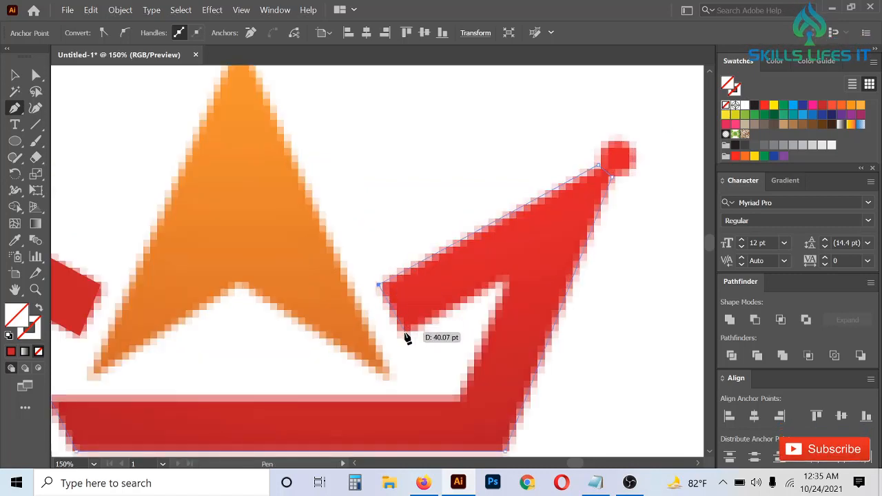
click(406, 334)
click(507, 277)
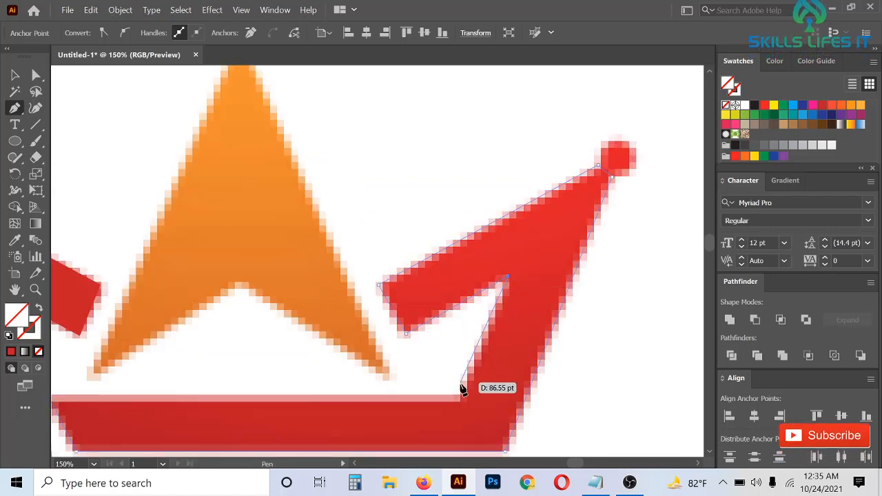
click(460, 408)
scroll(460, 407, down, 3)
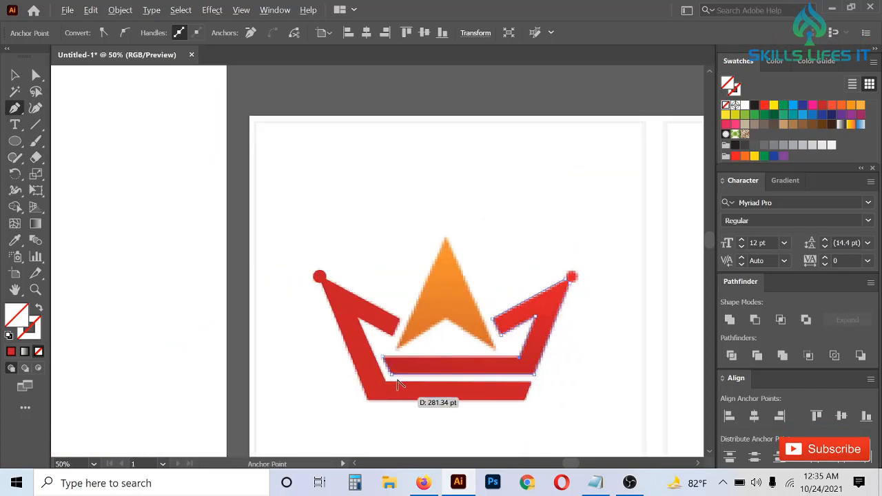
scroll(399, 386, up, 3)
click(353, 315)
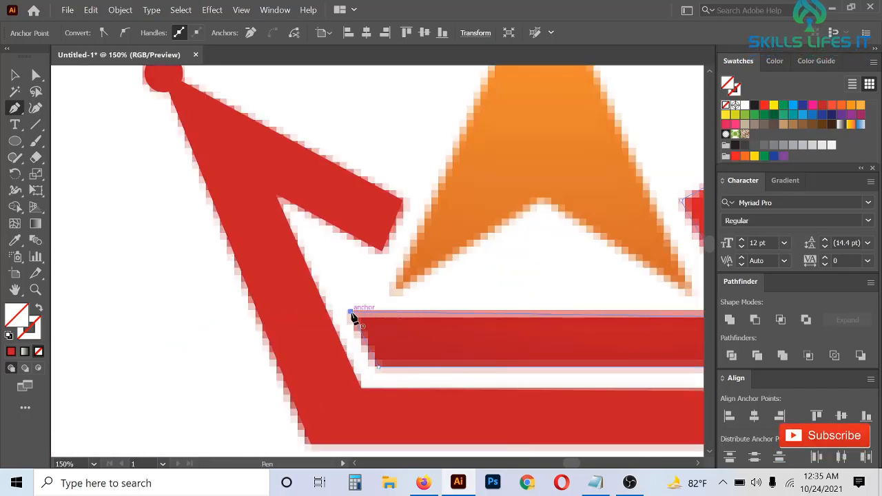
Fill the closed right-hand crown shape with the red sampled from the finished left arm using the Eyedropper
scroll(350, 315, down, 2)
scroll(615, 260, up, 1)
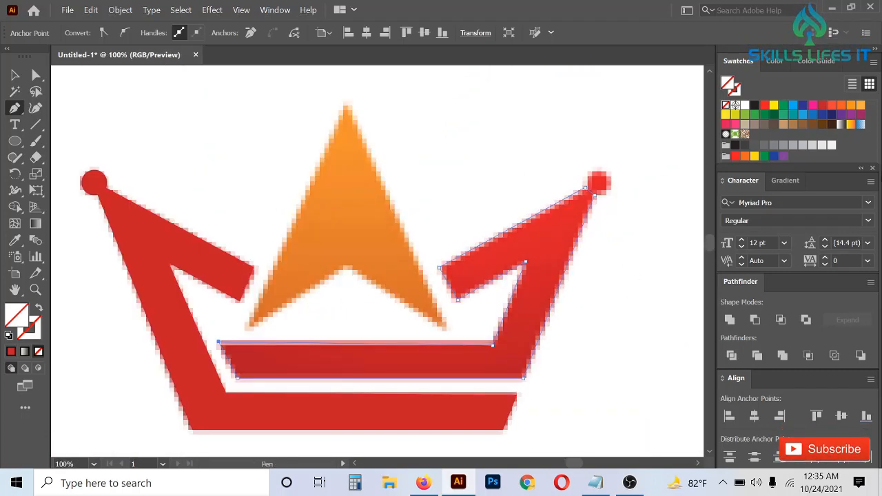
click(14, 240)
click(176, 236)
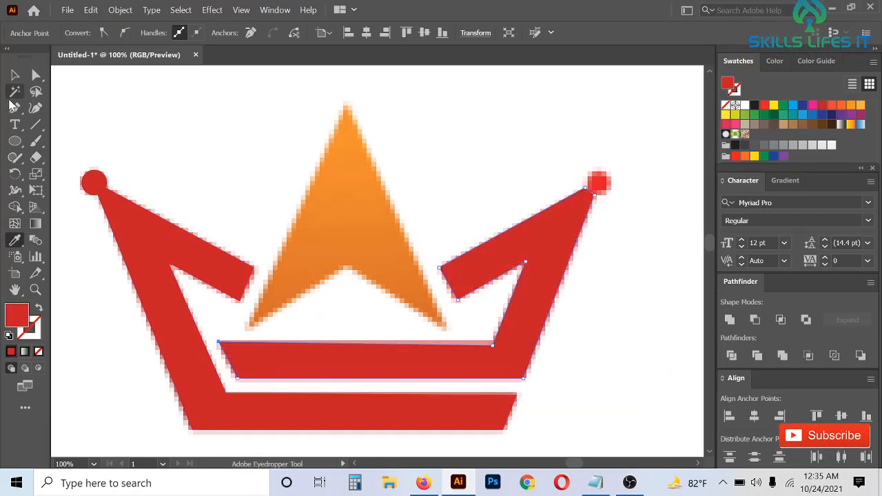
Draw a matching red circle with the Ellipse tool over the reference dot at the right arm's tip and deselect it
click(15, 142)
scroll(618, 184, up, 3)
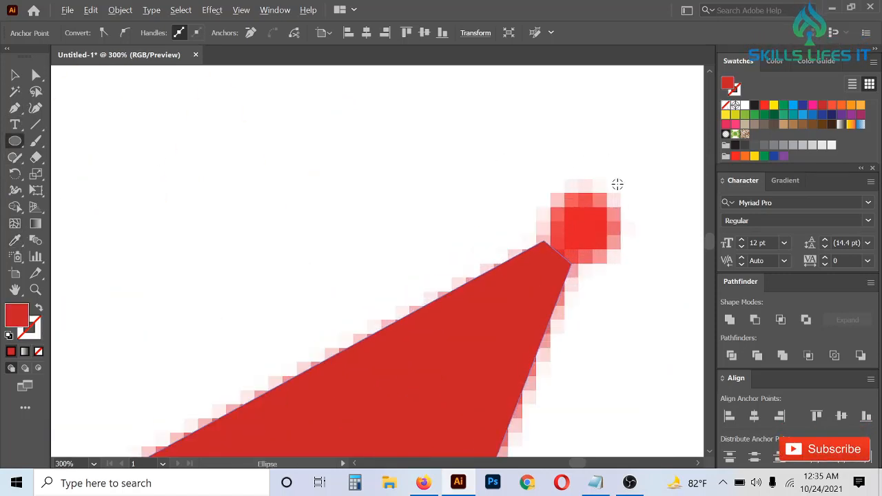
mouse_move(586, 233)
mouse_down()
mouse_move(627, 273)
mouse_move(600, 271)
mouse_up()
click(9, 72)
scroll(589, 220, up, 3)
scroll(551, 196, down, 3)
click(600, 314)
scroll(594, 206, down, 3)
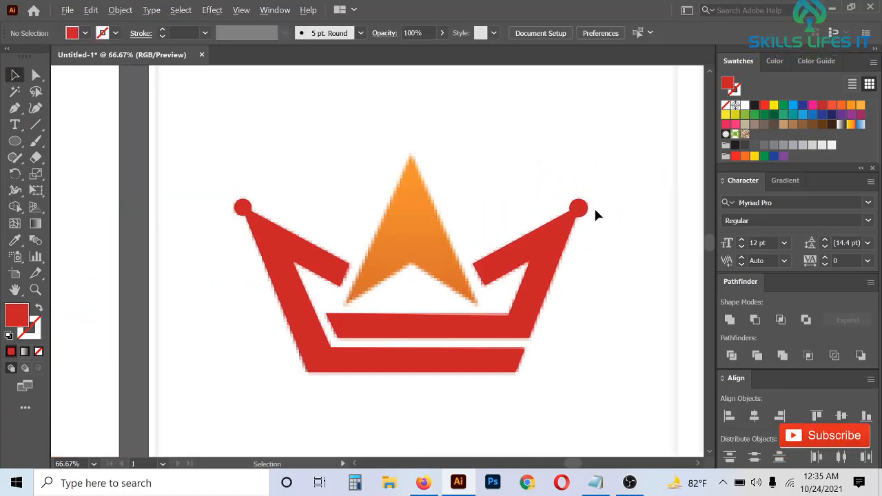
Trace the orange center spike as a closed four-corner path with the Pen tool and set its fill to none
scroll(404, 217, up, 4)
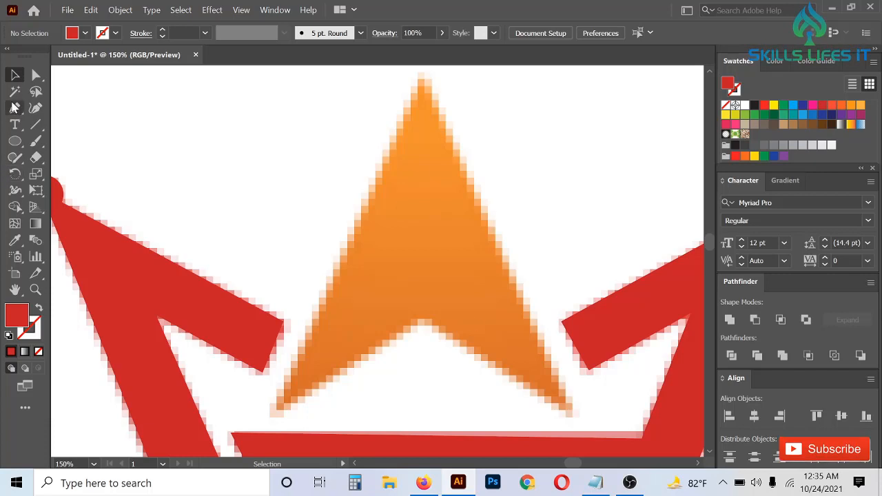
click(15, 109)
click(98, 112)
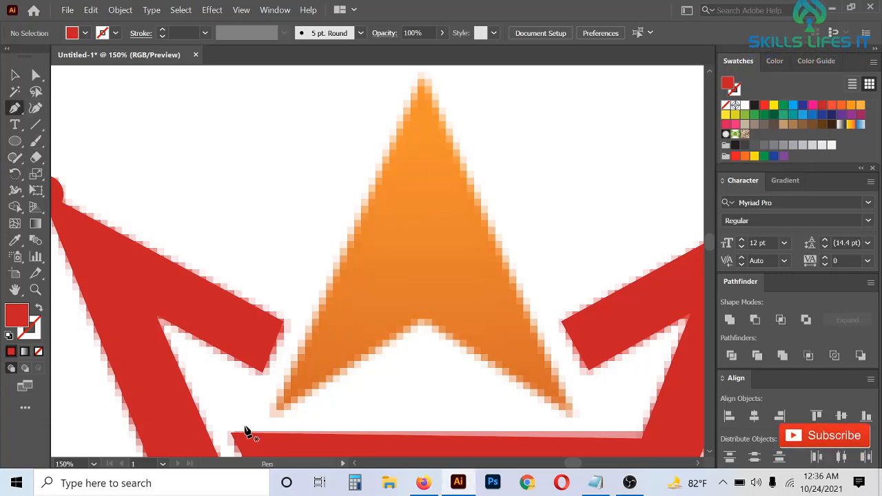
click(274, 414)
scroll(276, 414, up, 1)
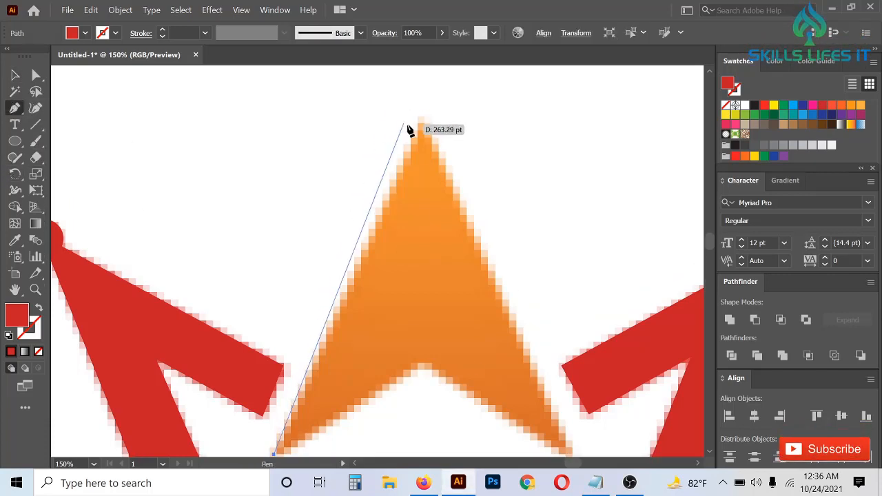
click(424, 123)
scroll(424, 123, down, 1)
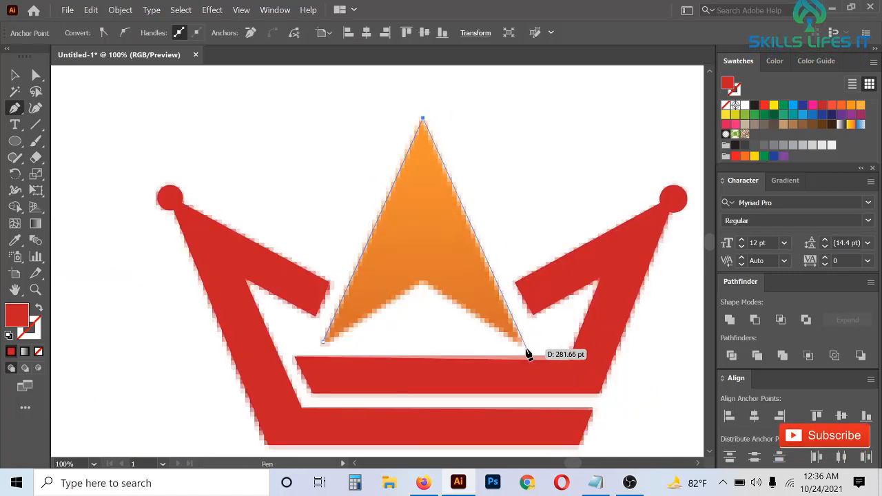
click(523, 345)
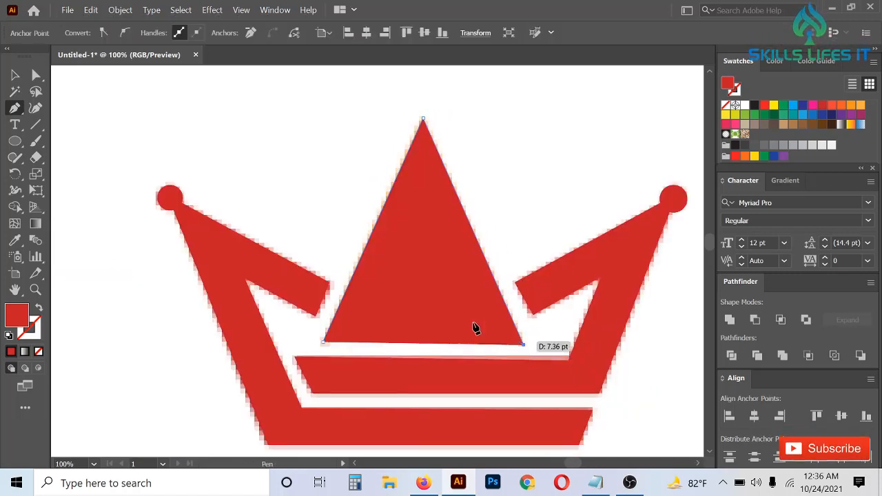
click(727, 105)
scroll(414, 268, up, 1)
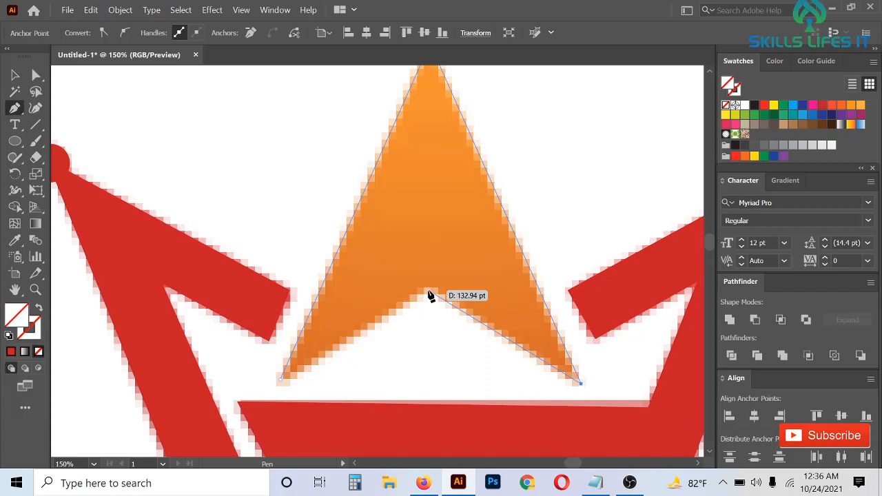
click(427, 290)
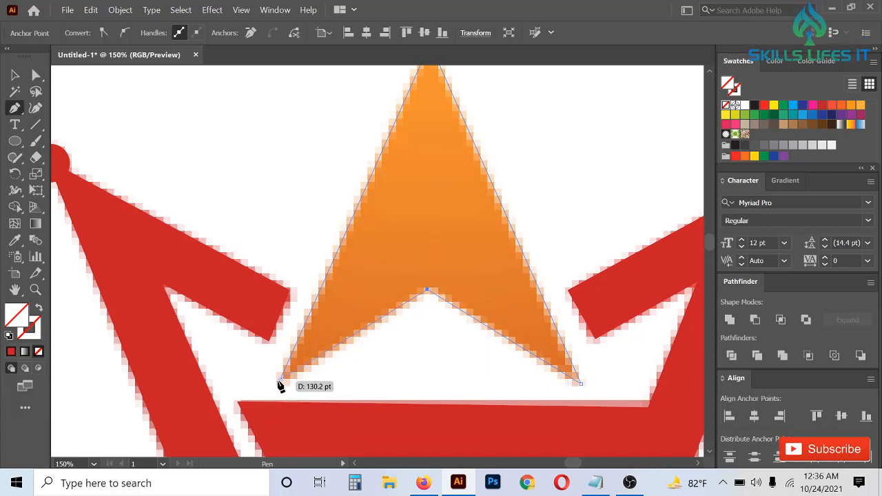
click(281, 379)
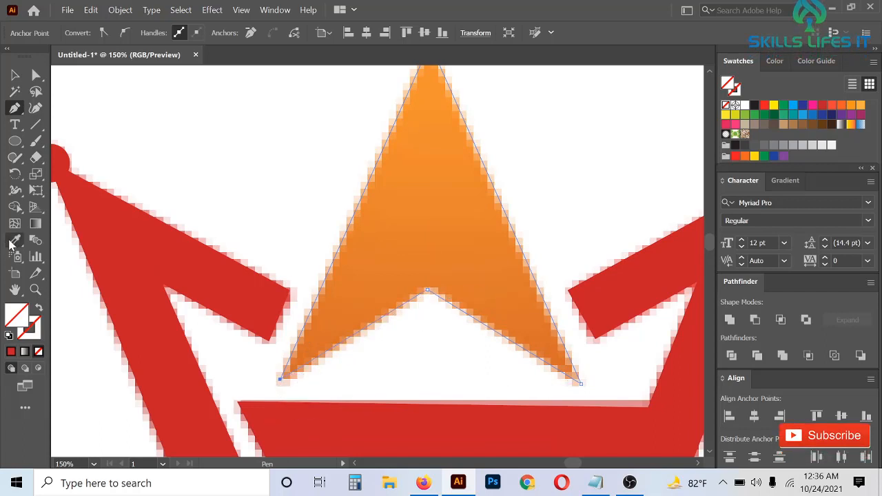
Fill the center spike with orange sampled from the reference using the Eyedropper and deselect it
click(15, 241)
click(445, 187)
click(14, 76)
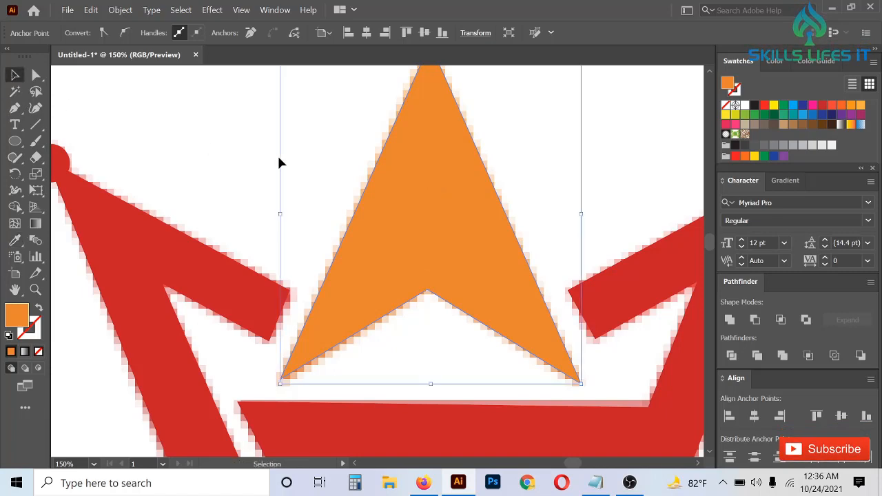
click(281, 161)
Select all the traced crown shapes together and group them into one object
scroll(314, 180, down, 4)
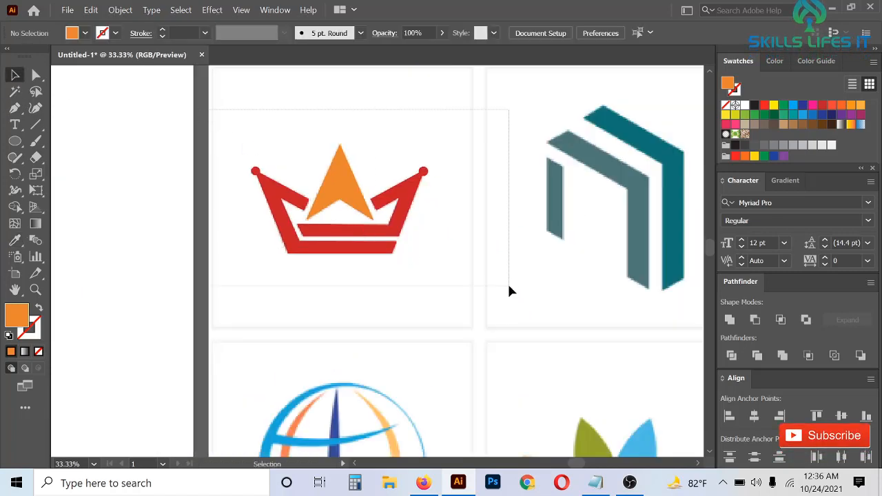
click(366, 172)
scroll(367, 173, up, 3)
scroll(482, 186, down, 2)
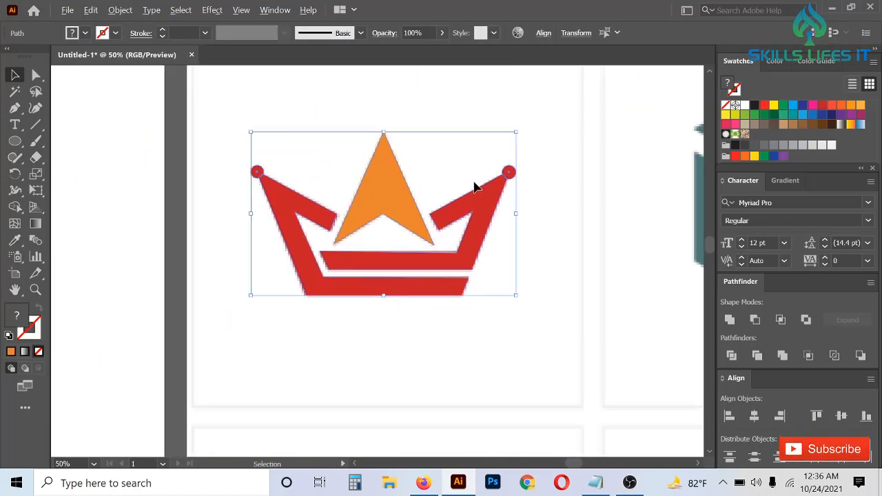
right_click(422, 157)
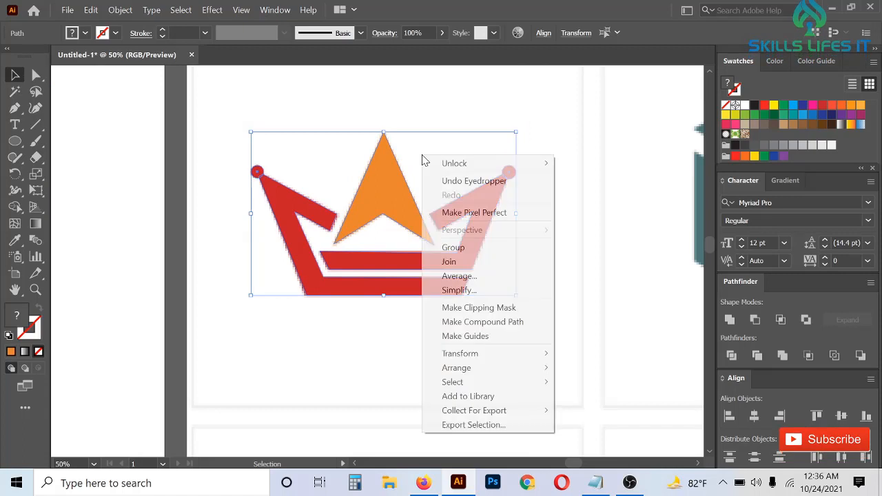
click(455, 248)
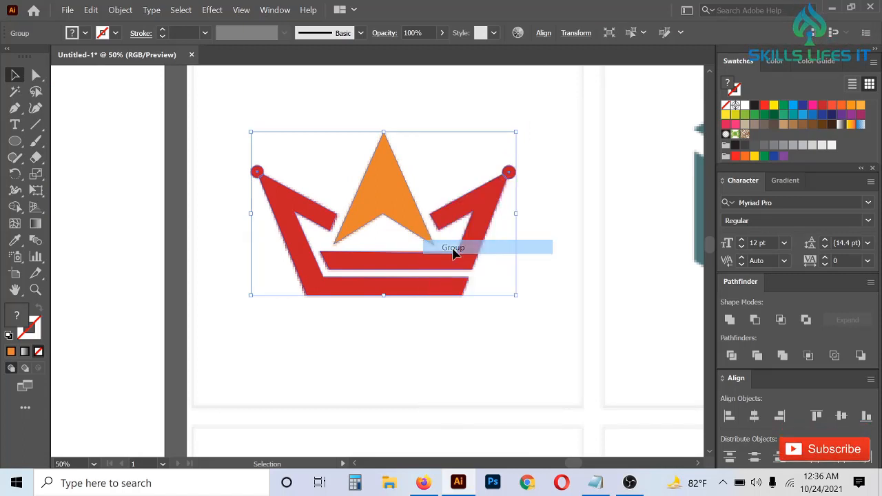
scroll(415, 155, down, 1)
click(420, 153)
scroll(419, 155, up, 2)
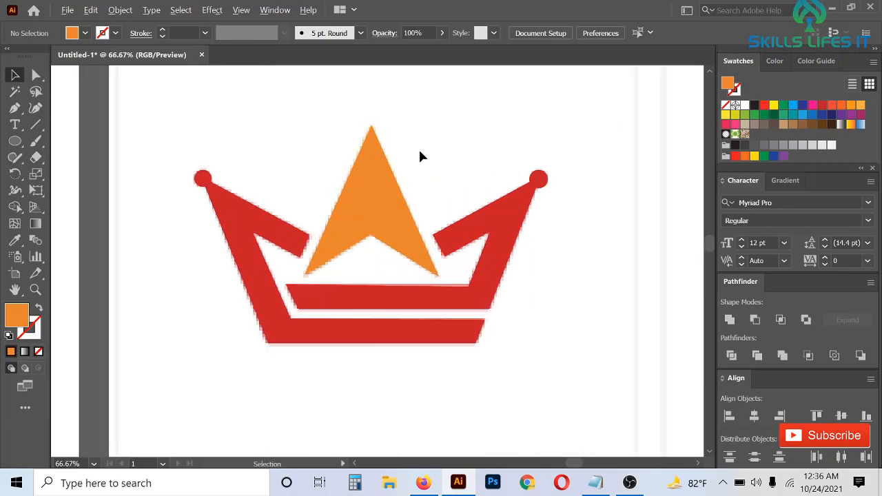
drag(242, 142, 478, 338)
Trace the short vertical bar of the neighboring teal logo as a closed four-corner path with the Pen tool
scroll(478, 338, down, 3)
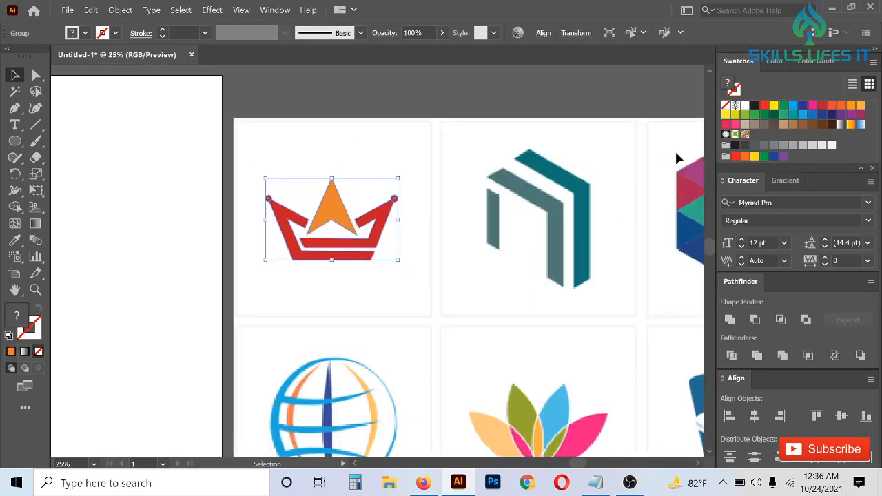
scroll(666, 185, up, 1)
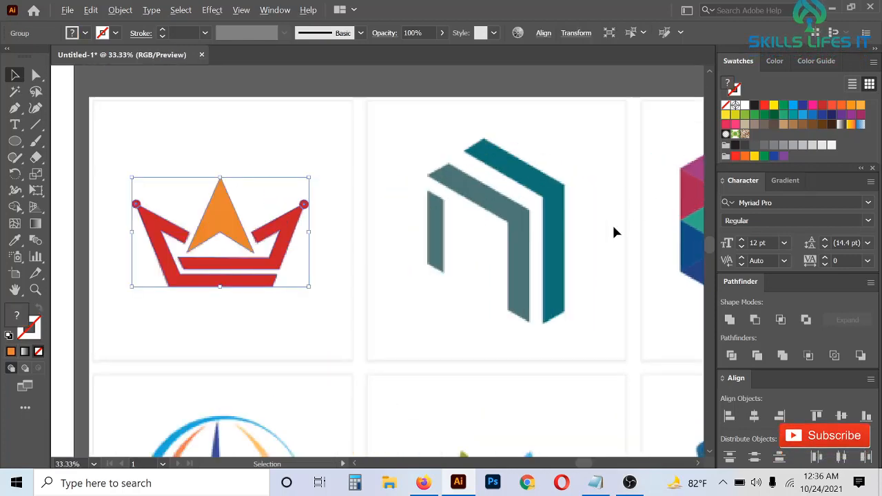
scroll(611, 227, up, 1)
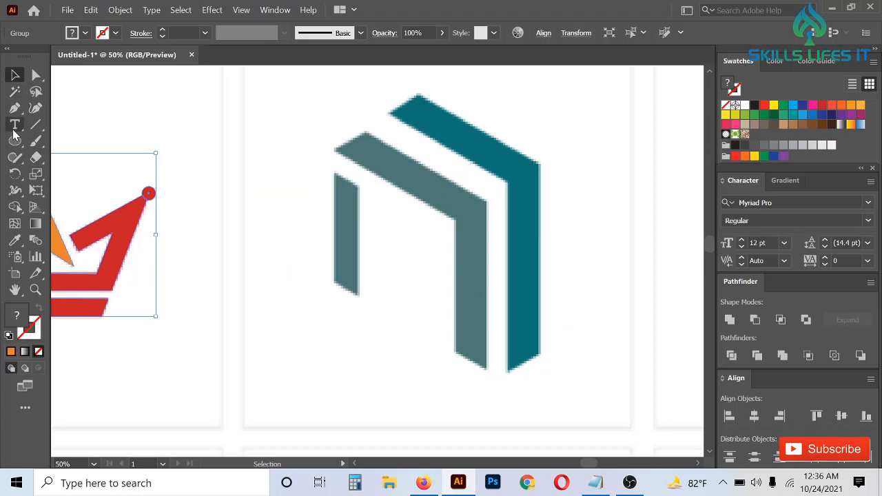
click(14, 107)
click(335, 176)
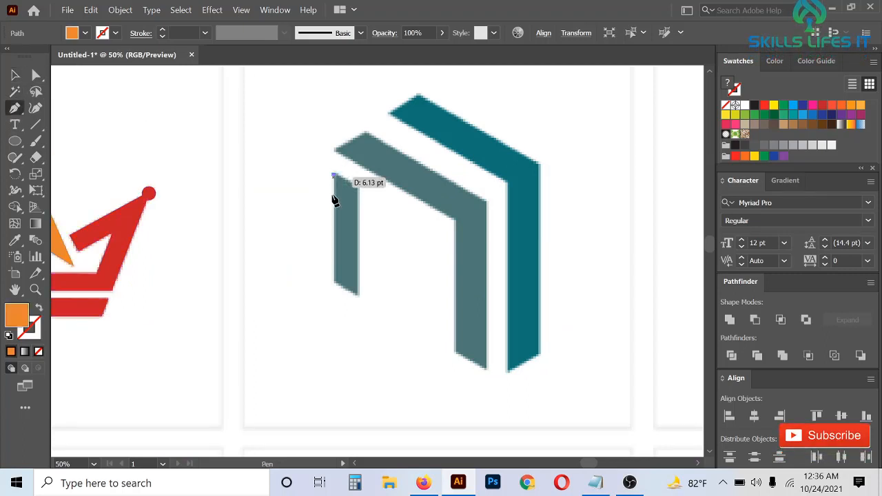
click(334, 282)
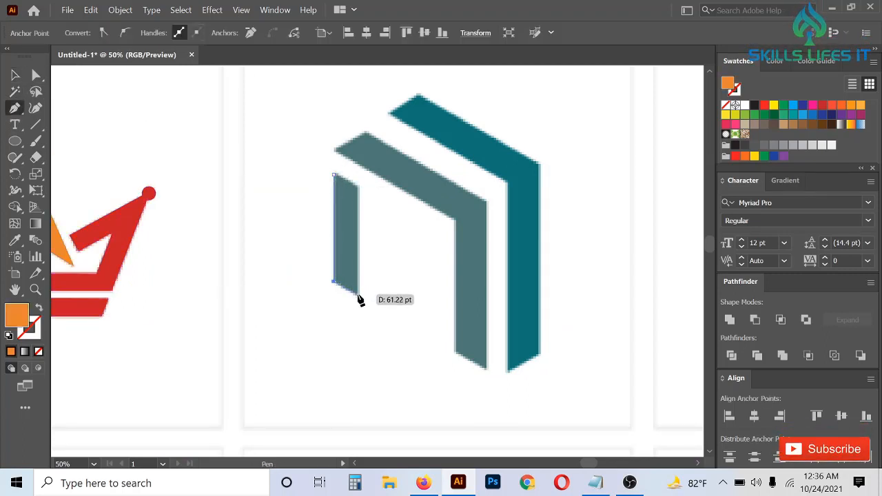
click(358, 300)
scroll(360, 299, up, 2)
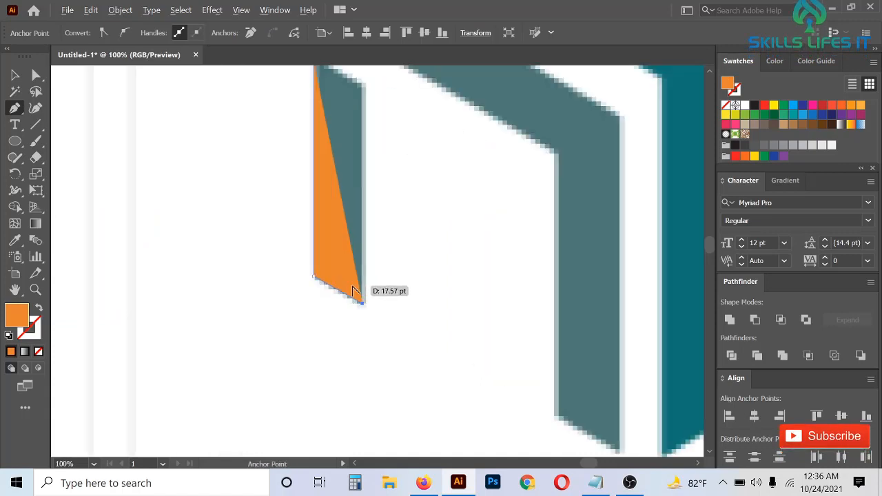
click(363, 86)
scroll(344, 90, up, 2)
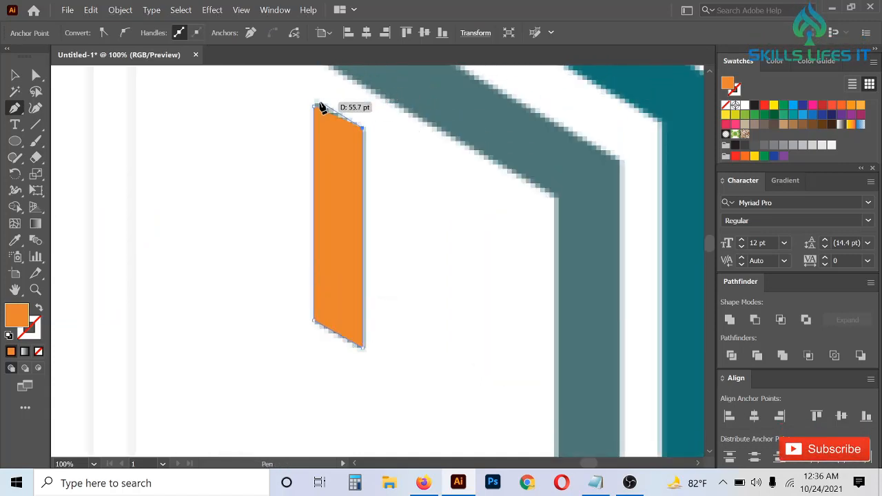
click(317, 109)
Trace the upper and outer edges and the slanted lower end of the grey-teal angled band with the Pen tool
scroll(315, 108, down, 2)
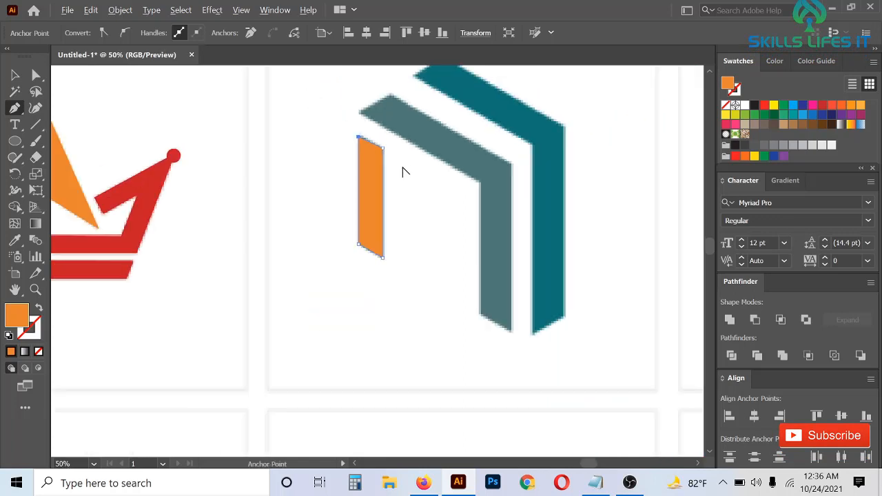
scroll(357, 150, up, 3)
click(324, 151)
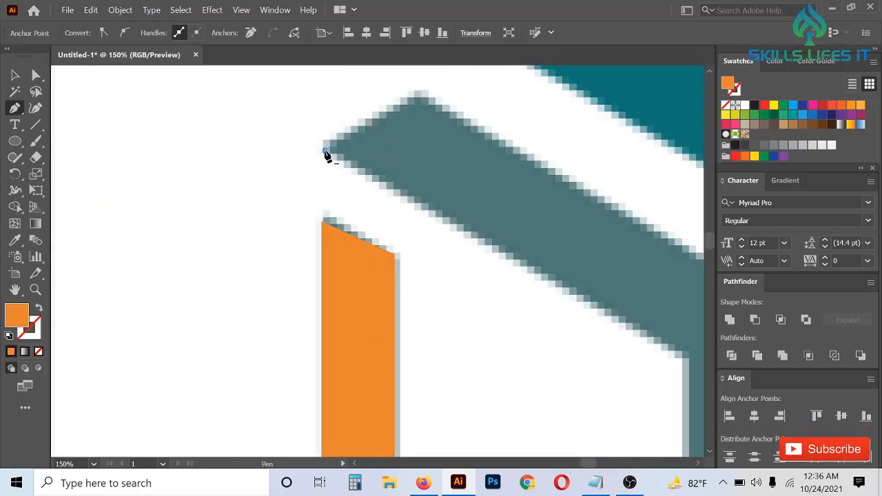
scroll(324, 150, down, 2)
click(367, 126)
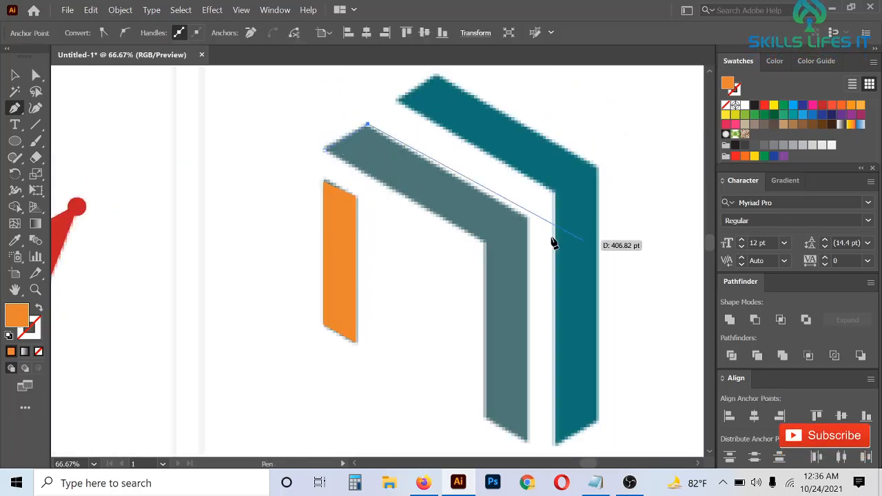
click(528, 218)
scroll(528, 220, down, 2)
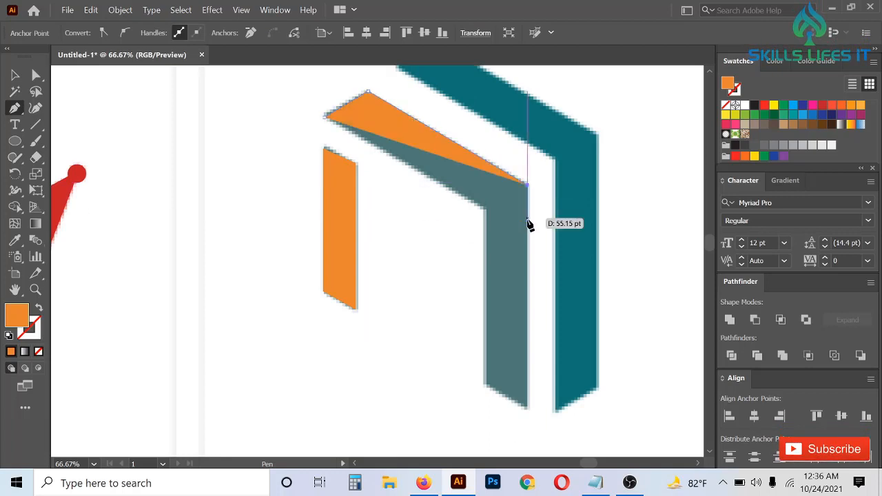
click(528, 375)
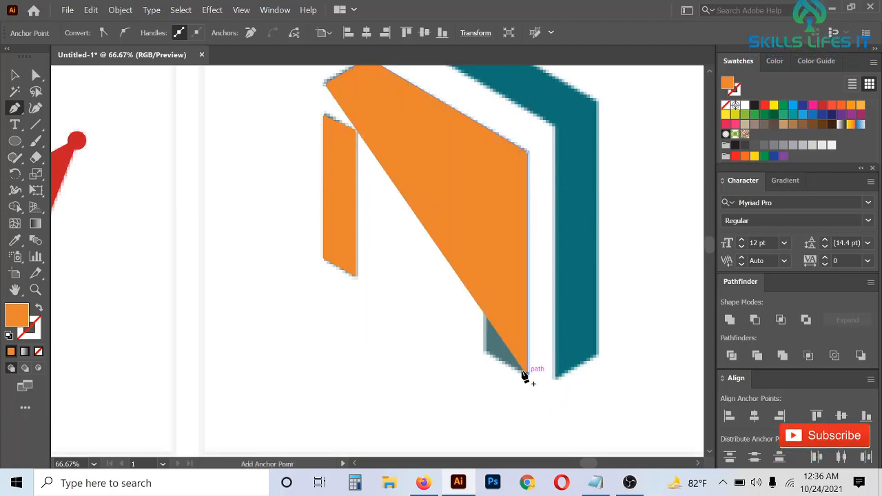
click(485, 352)
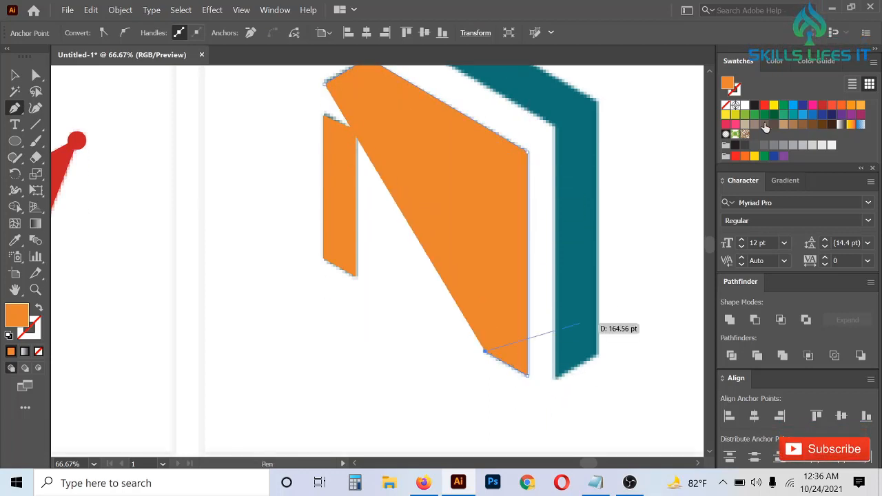
Remove the angled band's fill and trace its inner edge, closing the path at its starting anchor
click(726, 105)
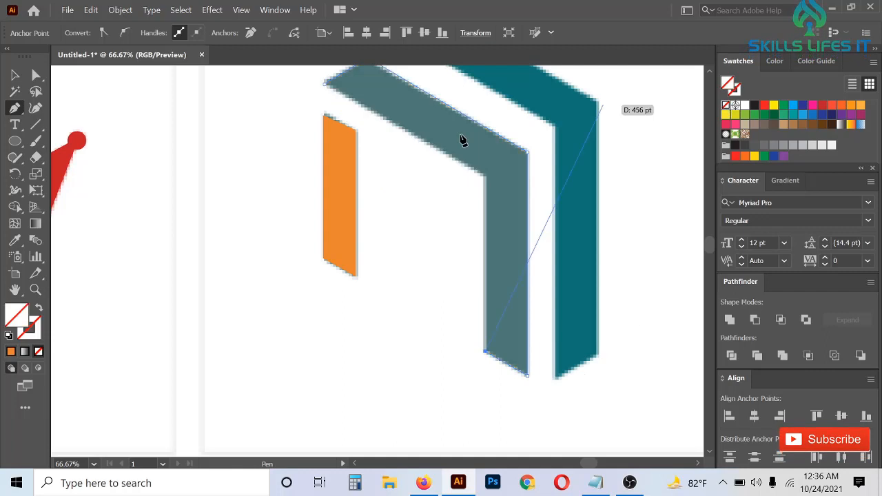
click(485, 182)
scroll(484, 185, up, 1)
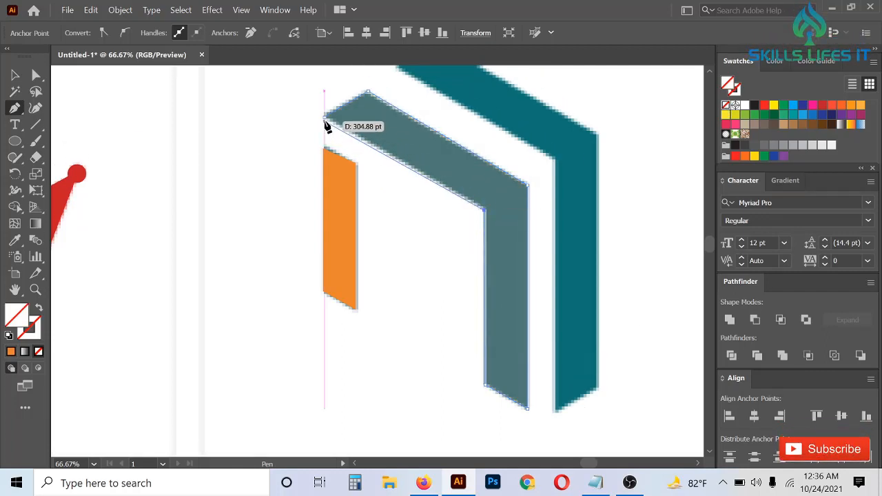
click(325, 118)
Fill the closed angled band with the grey-teal sampled from the reference using the Eyedropper and deselect it
key(ctrl+minus)
key(ctrl+minus)
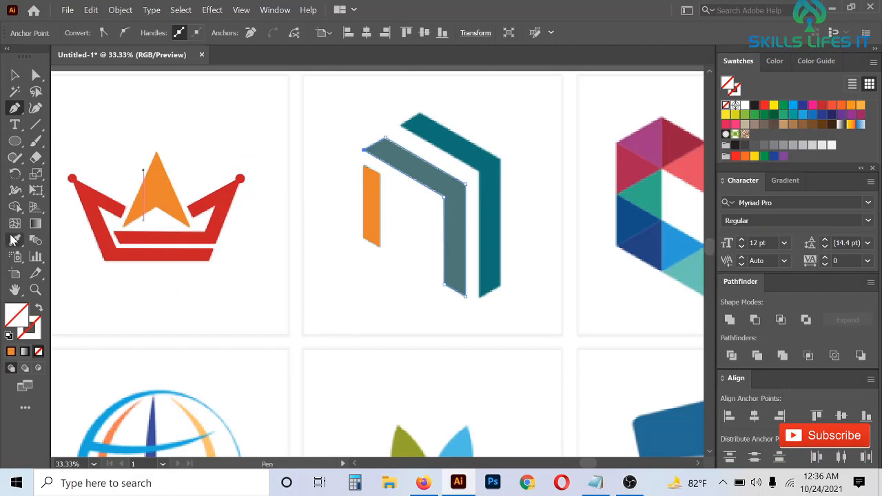
click(14, 239)
click(429, 175)
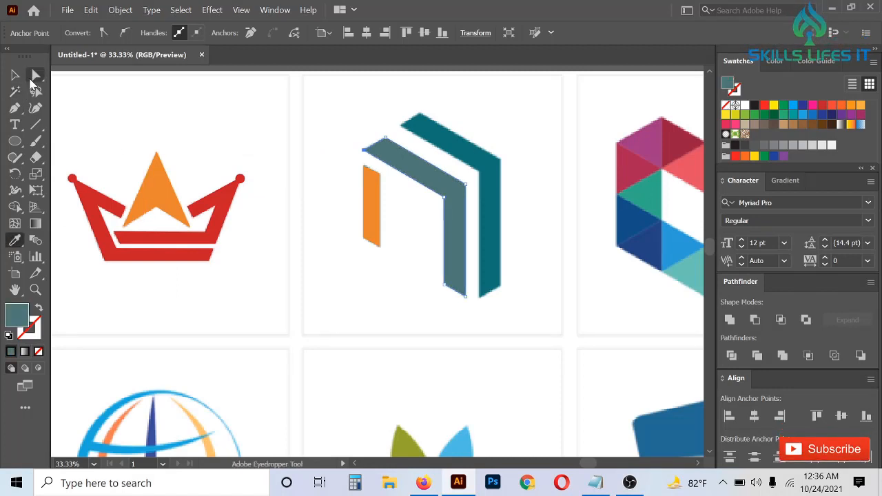
click(32, 77)
scroll(514, 126, up, 2)
click(433, 164)
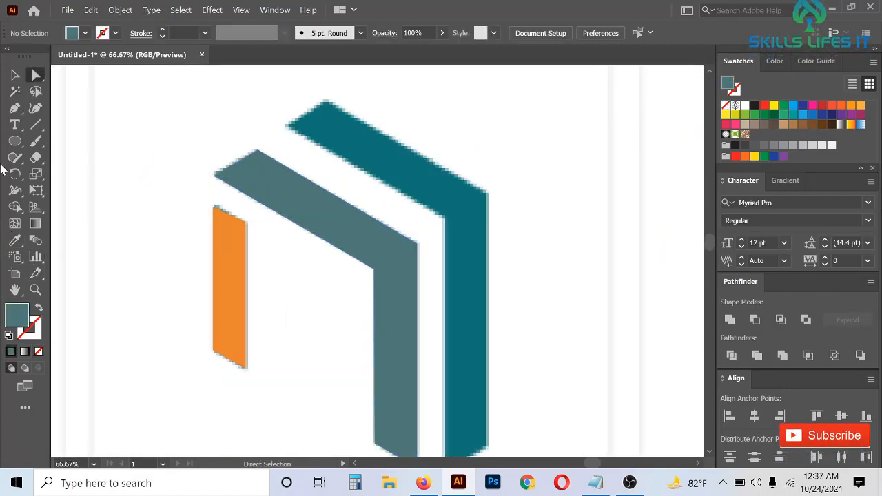
Draw a rectangle over the vertical part of the outer dark teal band with the Rectangle tool
click(14, 140)
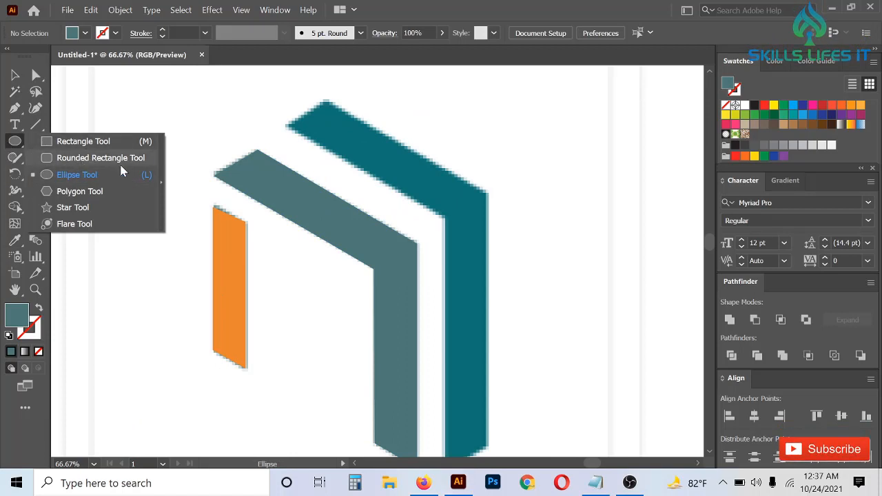
click(81, 142)
scroll(489, 221, down, 2)
drag(444, 163, 487, 417)
Move the rectangle's two right-hand corner anchors up with Direct Selection to match the slanted ends of the reference band
click(36, 75)
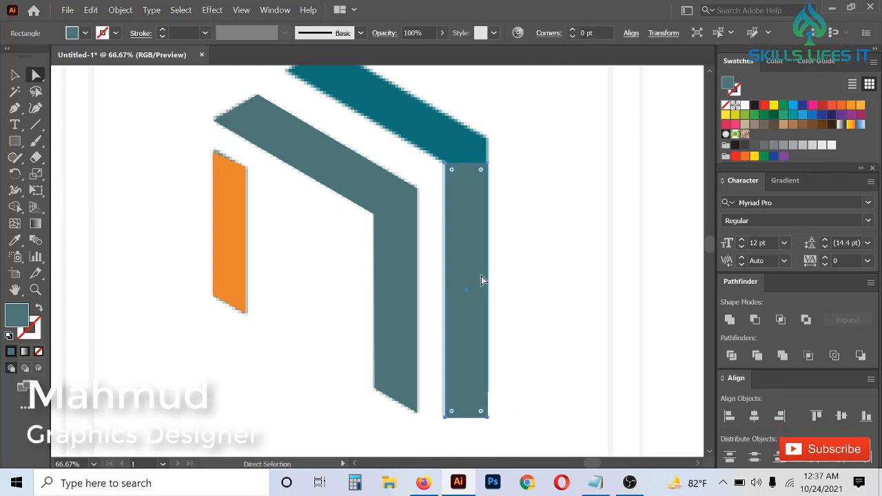
scroll(506, 382, down, 2)
scroll(493, 377, up, 1)
drag(485, 368, 488, 338)
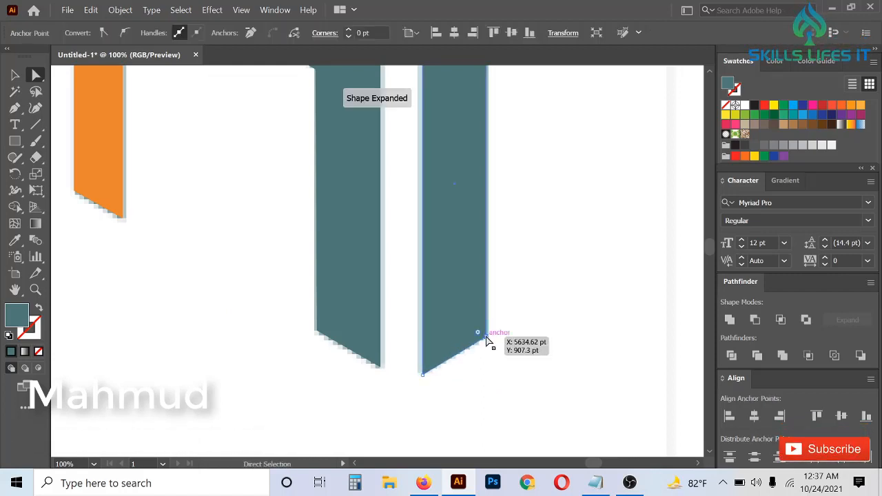
scroll(489, 327, up, 5)
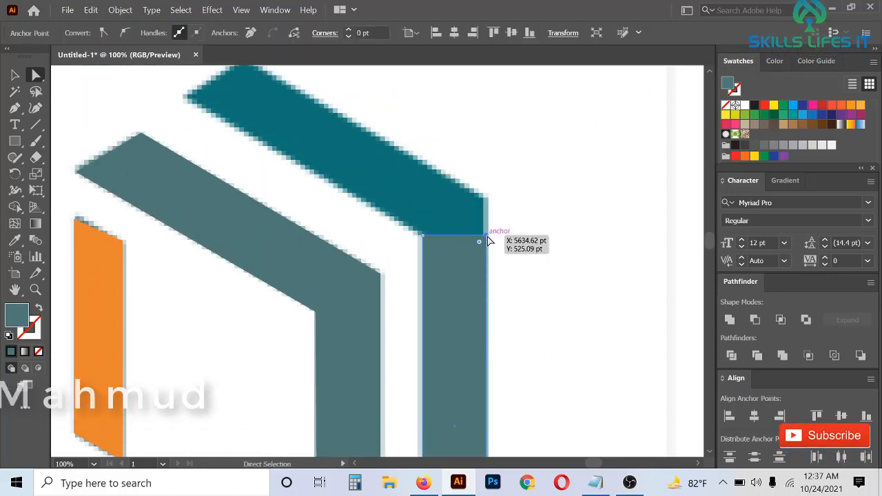
drag(486, 241, 485, 203)
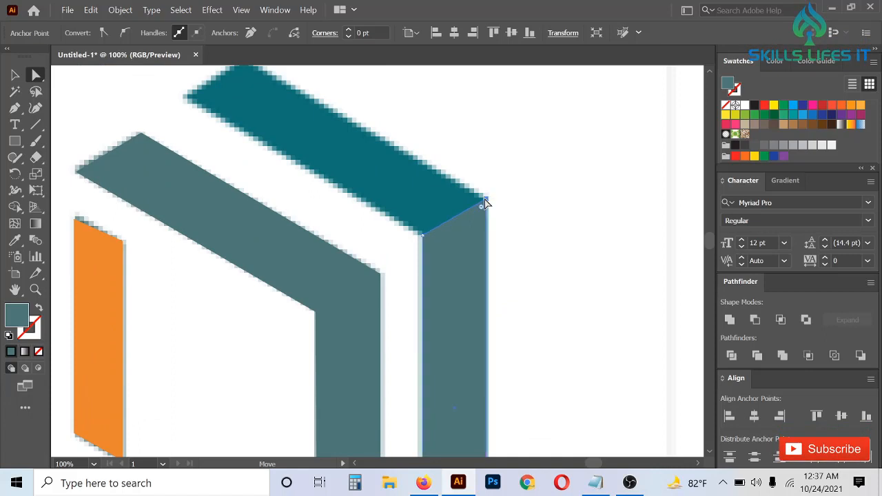
Trace the slanted upper part of the outer dark teal band as a closed four-corner path adjoining the vertical piece
scroll(485, 205, up, 2)
scroll(485, 204, up, 1)
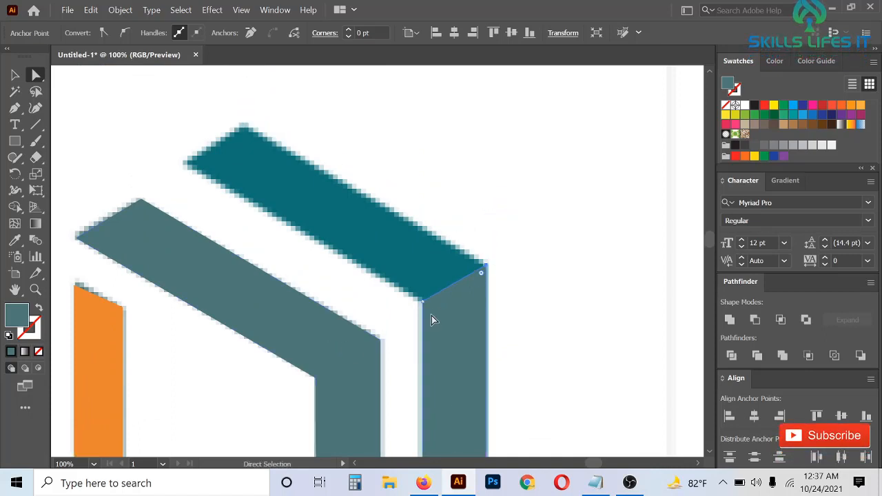
scroll(354, 177, up, 1)
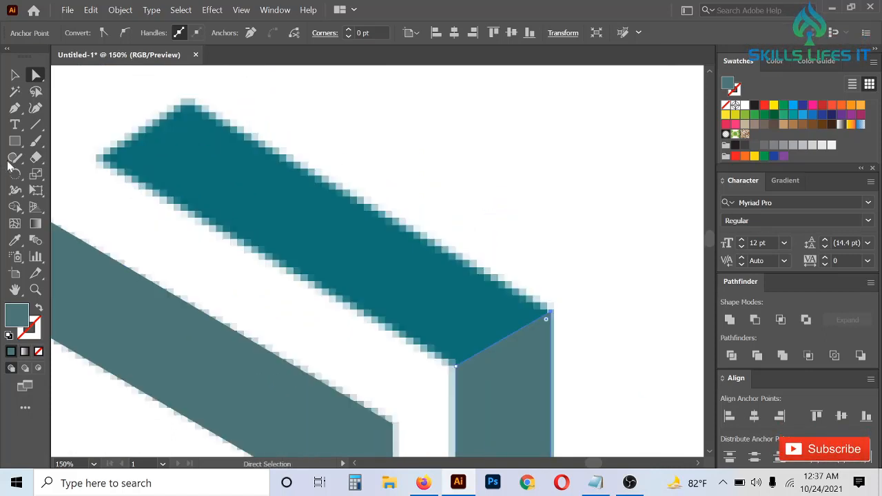
click(15, 108)
click(98, 160)
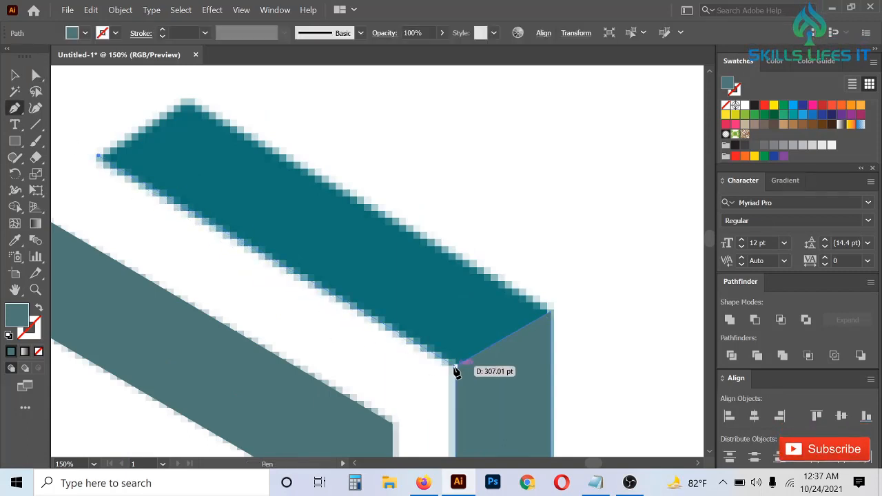
click(454, 365)
click(552, 312)
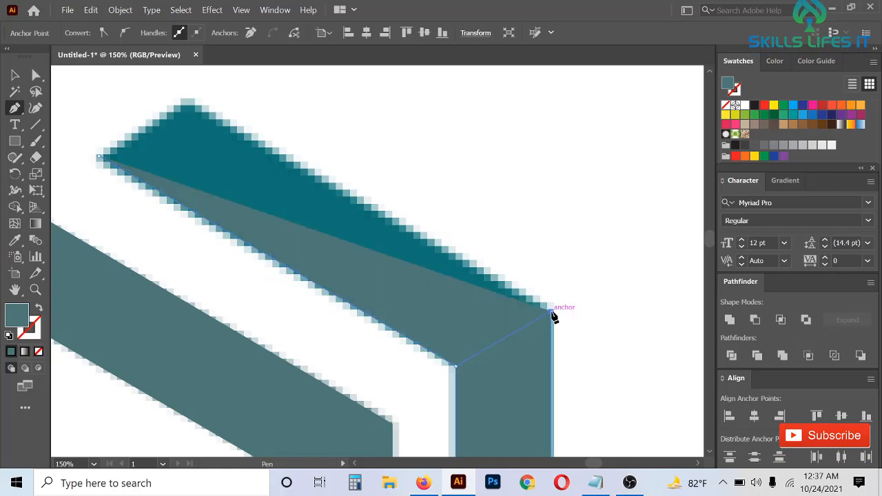
click(187, 98)
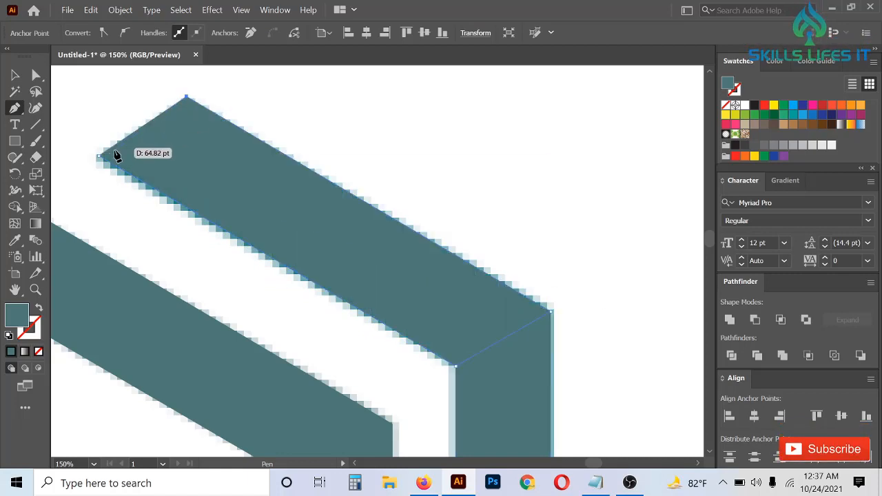
click(100, 156)
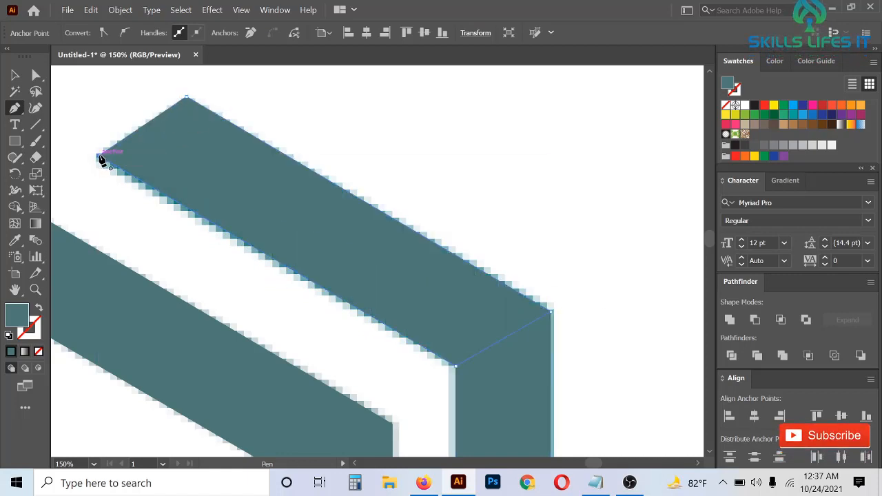
Select the vertical and slanted pieces of the outer band and merge them with the Pathfinder Unite operation
click(15, 75)
click(520, 163)
scroll(449, 150, down, 5)
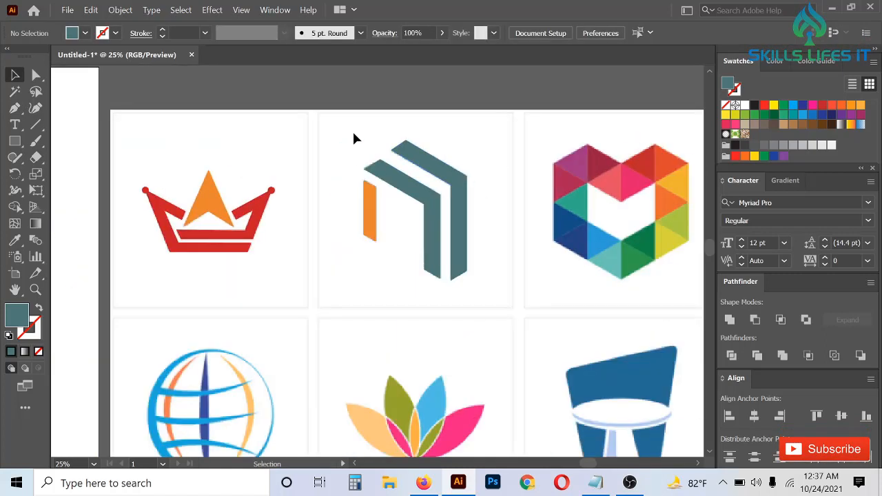
drag(441, 149, 471, 164)
scroll(468, 140, up, 1)
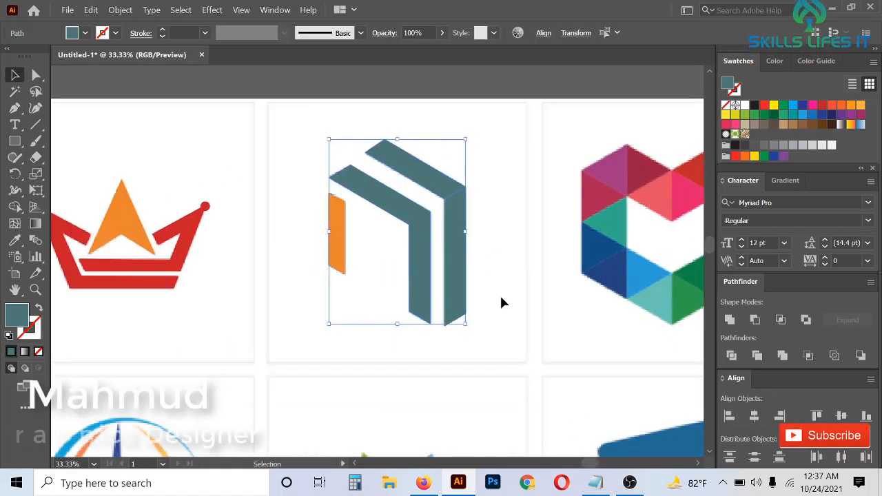
drag(505, 354, 388, 125)
click(736, 319)
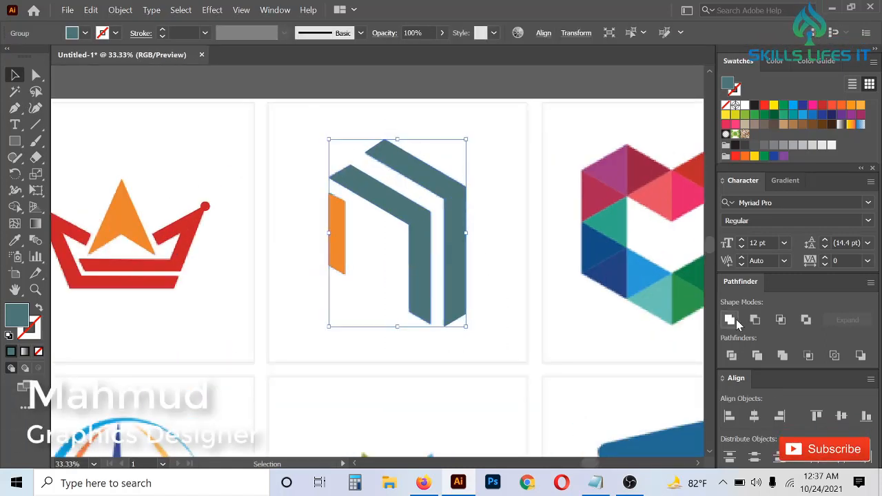
click(727, 105)
scroll(526, 150, up, 1)
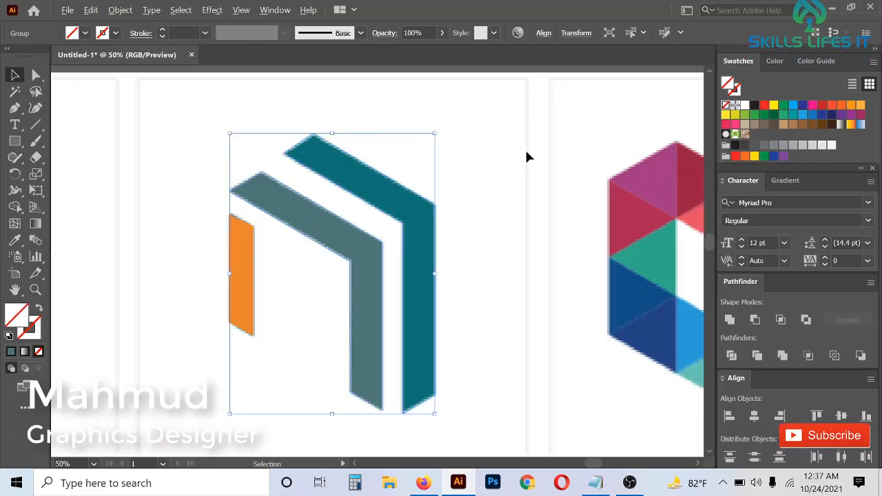
key(ctrl+z)
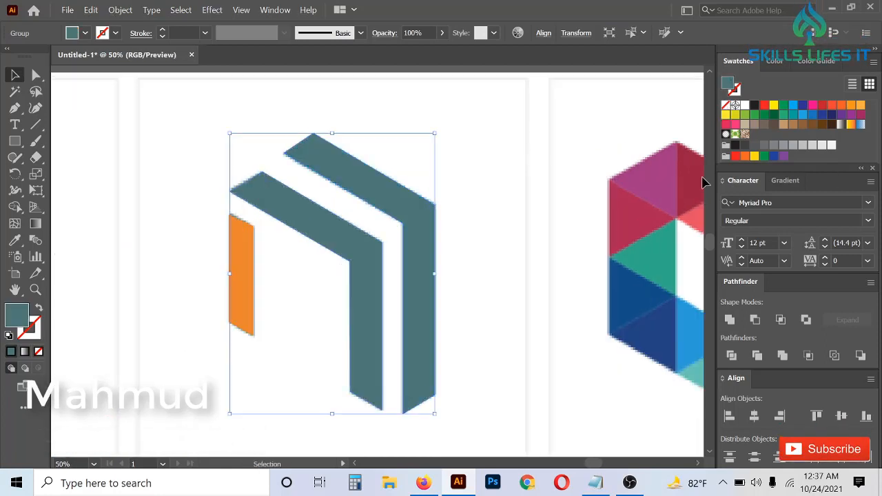
Select only the outer band, clear its fill, recolor it with the dark teal sampled from the reference using the Eyedropper, and deselect it
click(36, 75)
click(414, 118)
click(392, 200)
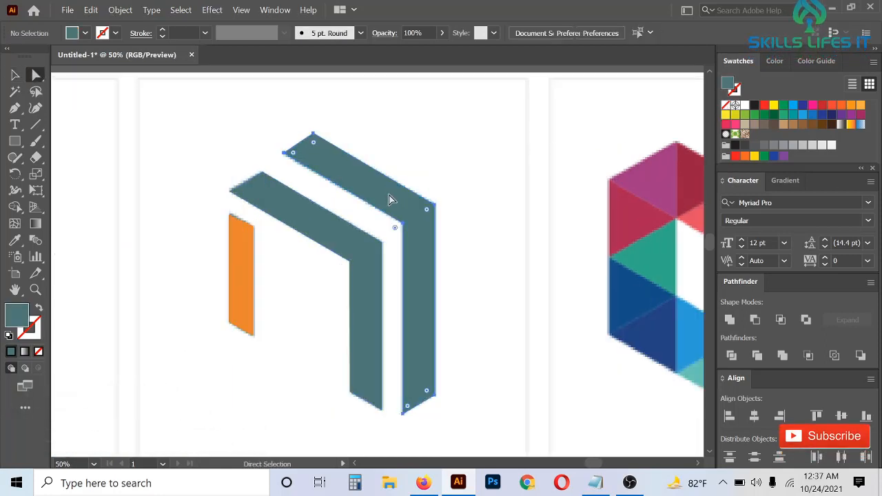
click(726, 107)
click(21, 243)
click(352, 181)
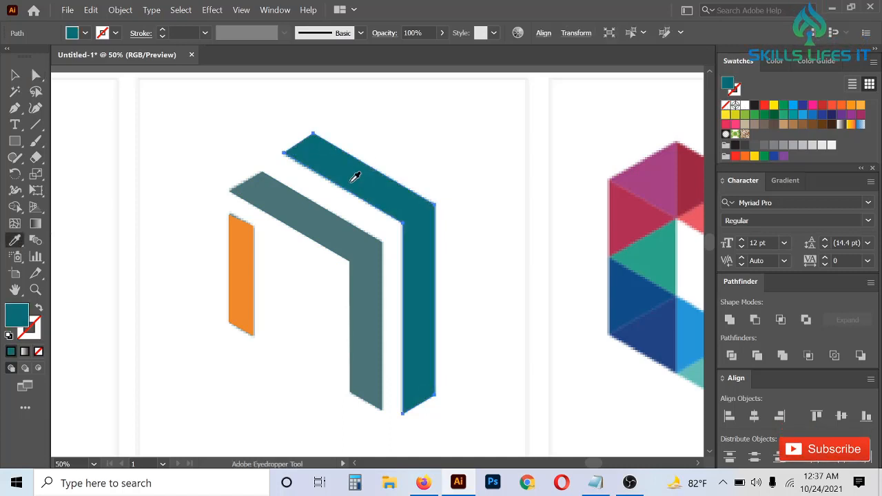
click(15, 76)
click(189, 102)
Review the traced crown and angled-band logos on the reference sheet and examine the globe logo's shapes
scroll(426, 132, down, 3)
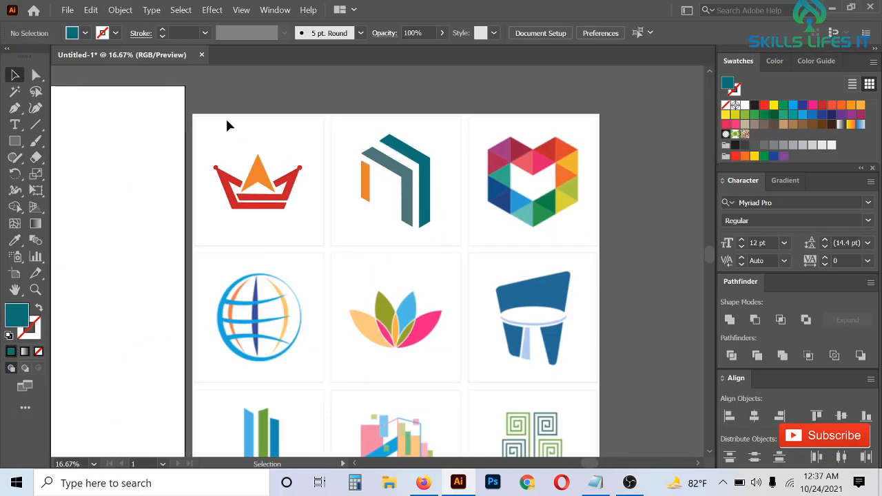
drag(226, 120, 455, 222)
scroll(448, 214, down, 1)
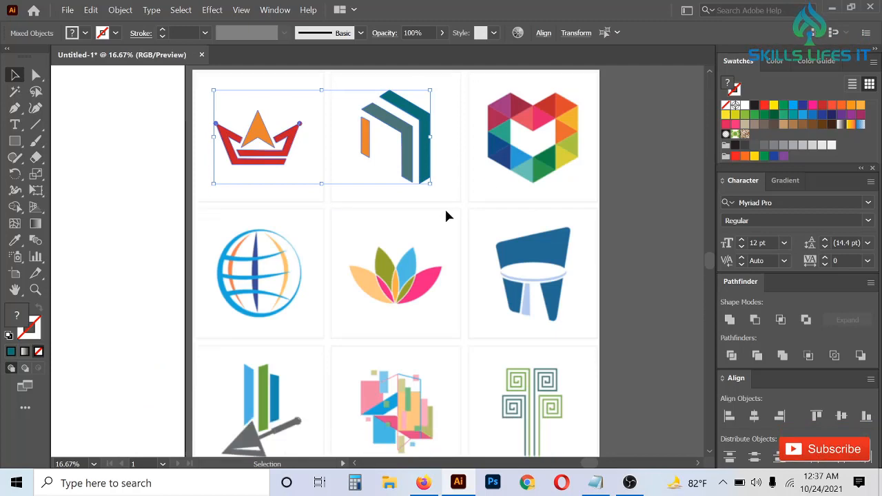
scroll(203, 270, up, 3)
click(363, 213)
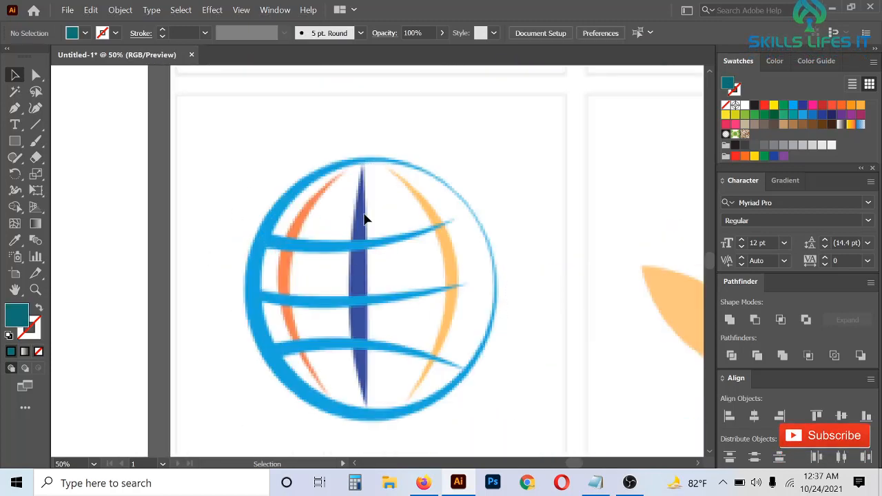
scroll(330, 155, down, 2)
scroll(347, 172, up, 2)
scroll(347, 176, down, 4)
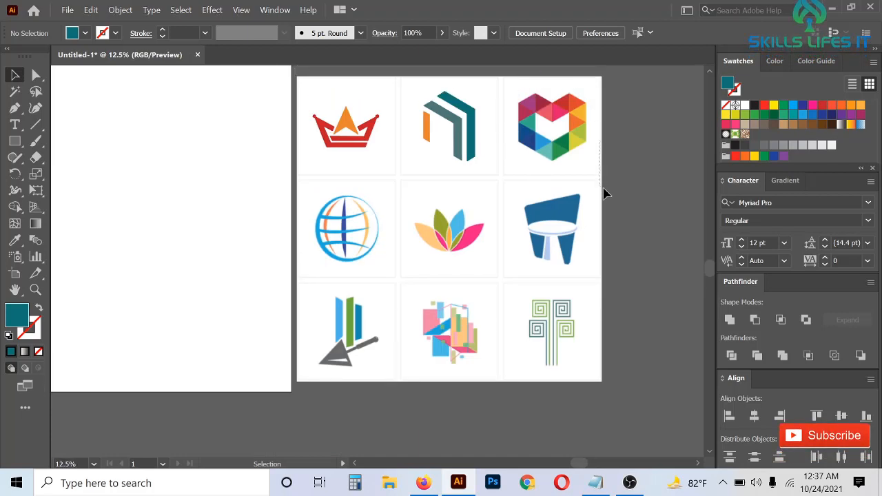
scroll(345, 201, up, 1)
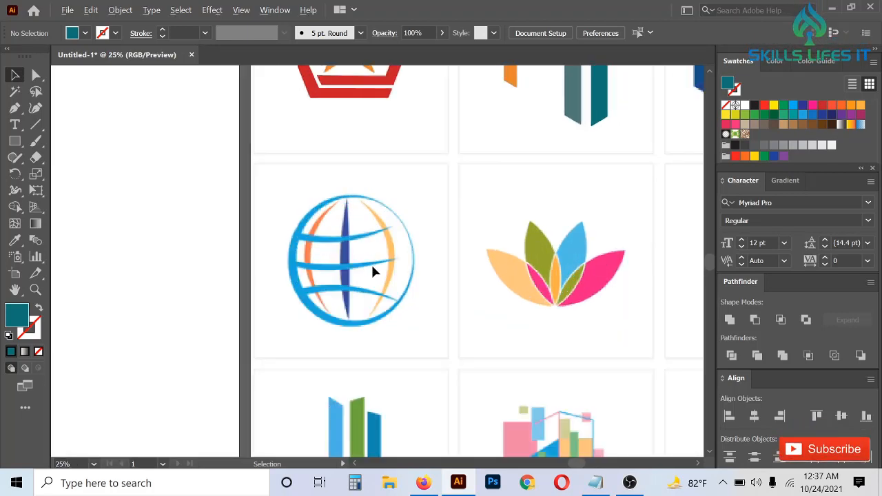
scroll(372, 272, up, 1)
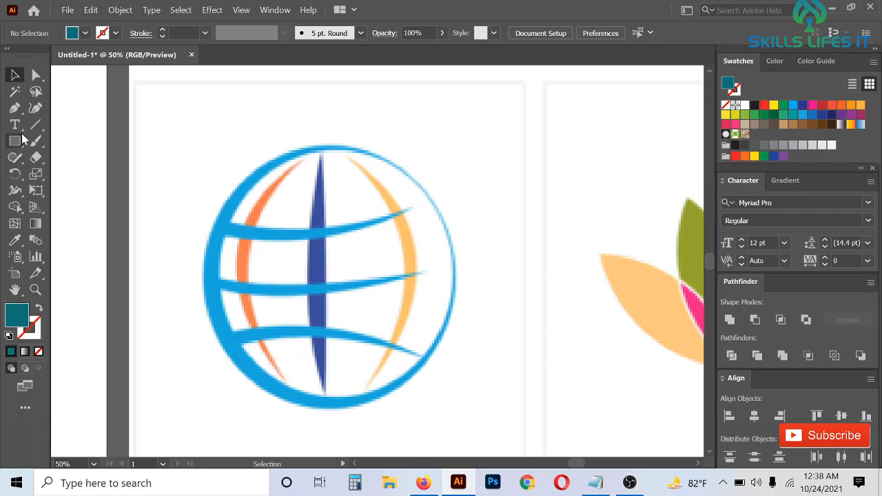
Draw a circle over the globe logo with the Ellipse tool, then shift and resize it to match the blue outer ring
click(18, 147)
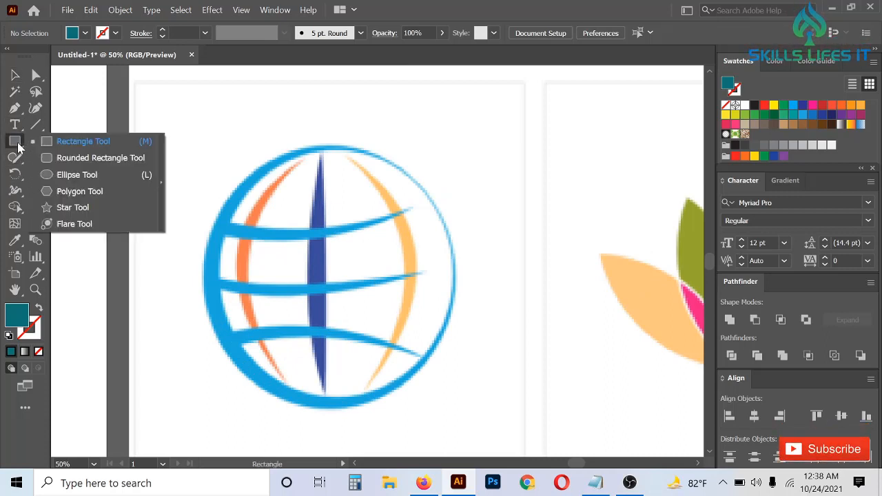
click(88, 181)
drag(333, 272, 399, 396)
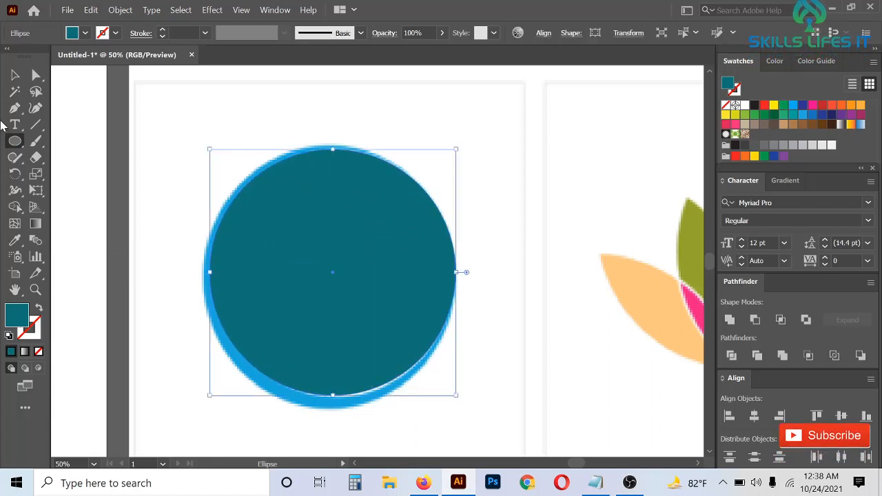
key(v)
drag(390, 255, 383, 255)
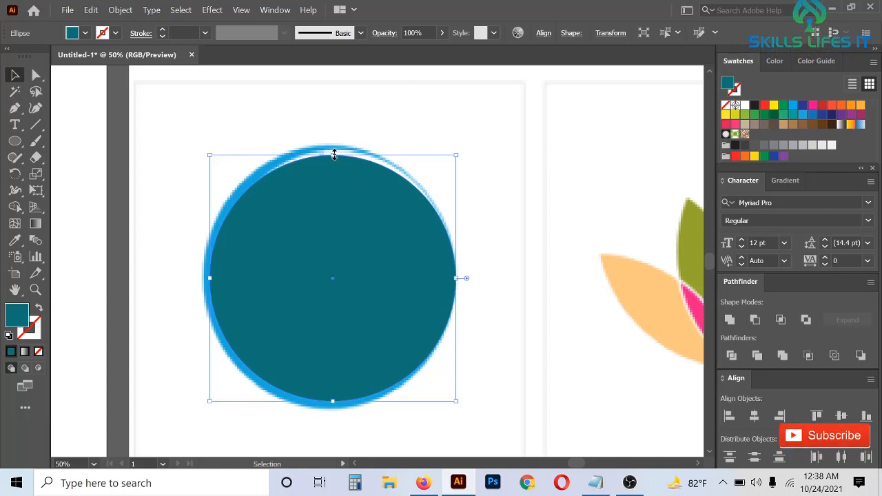
drag(335, 155, 333, 150)
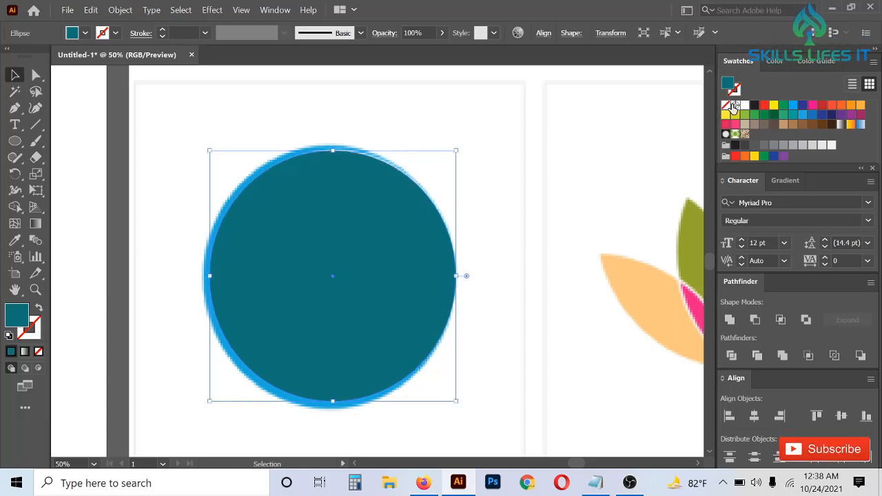
Remove the circle's fill and adjust its lower edge to lie along the bottom of the globe's blue ring
click(725, 105)
scroll(322, 407, up, 4)
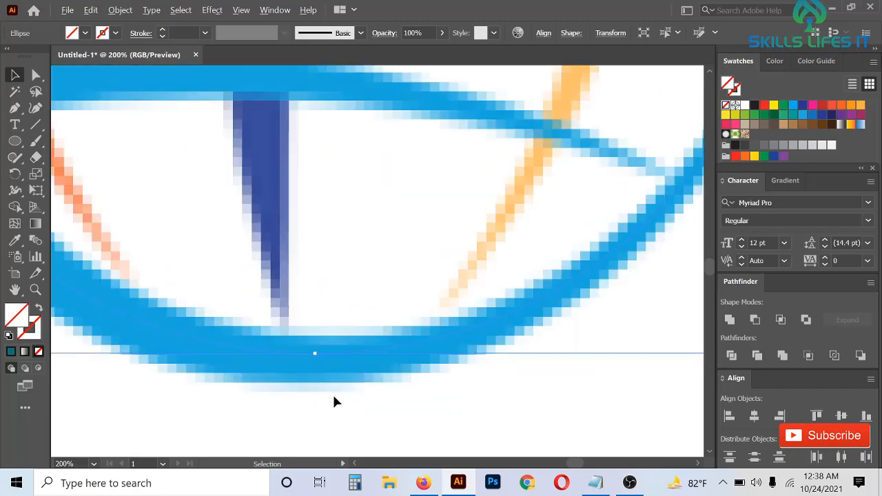
drag(315, 355, 315, 335)
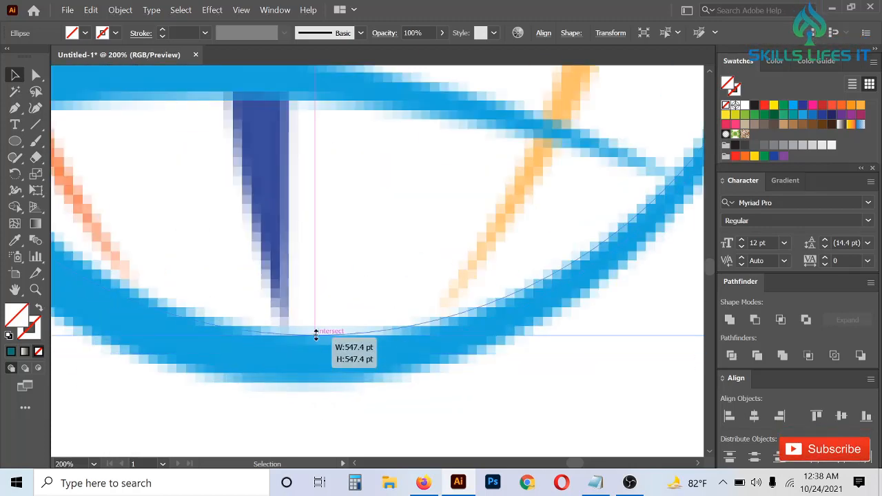
scroll(418, 392, down, 4)
scroll(390, 392, up, 1)
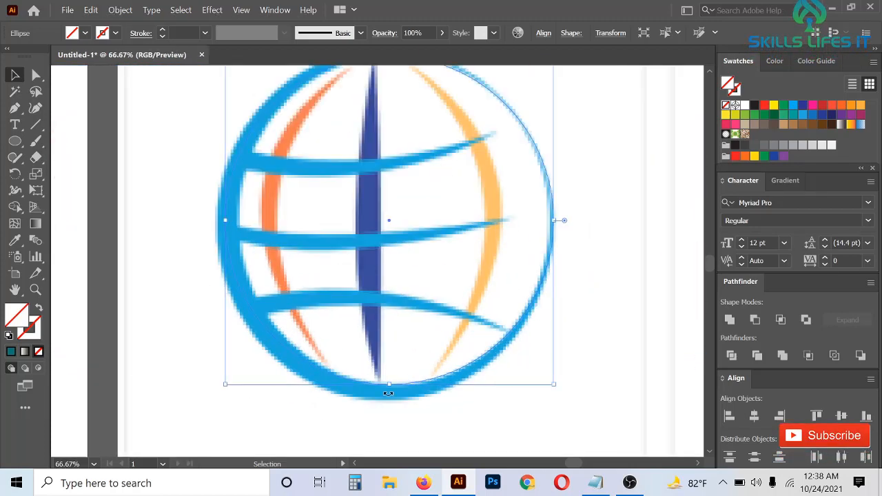
drag(390, 391, 389, 392)
Raise the ellipse's upper edge to the middle of the blue ring's top, making it about 566 pt high
scroll(384, 124, up, 3)
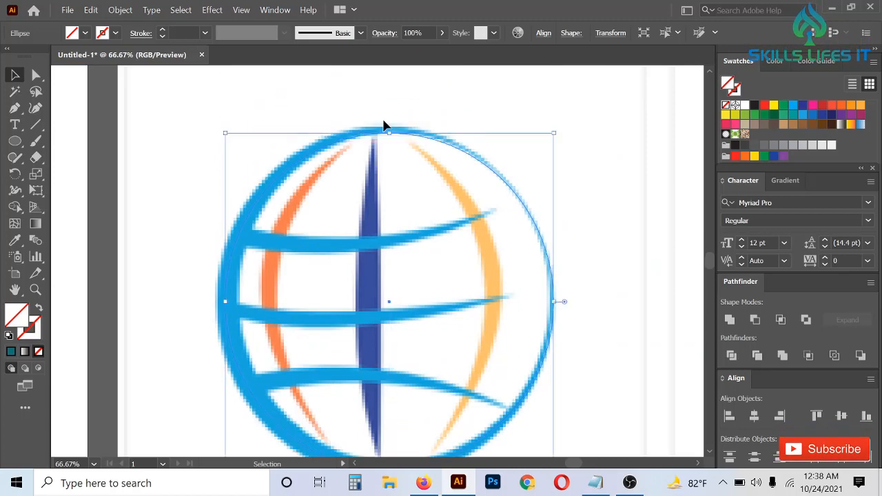
scroll(384, 109, up, 3)
drag(408, 200, 407, 191)
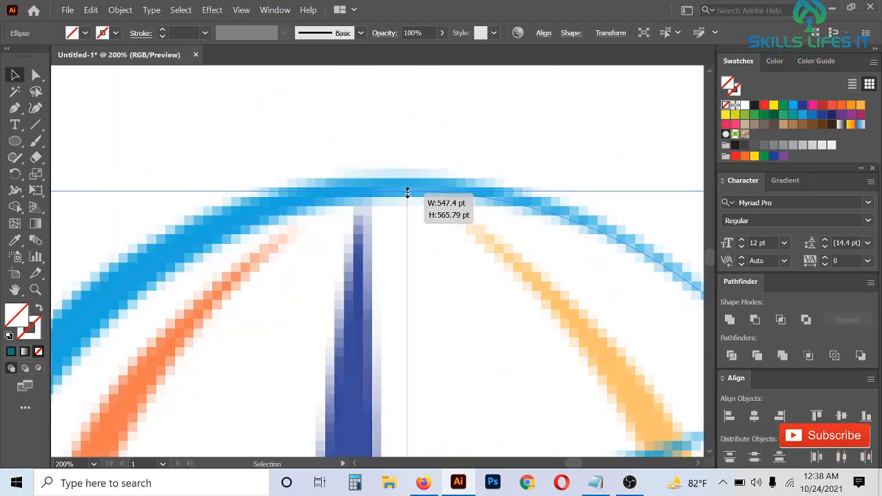
scroll(393, 172, down, 4)
scroll(396, 155, up, 4)
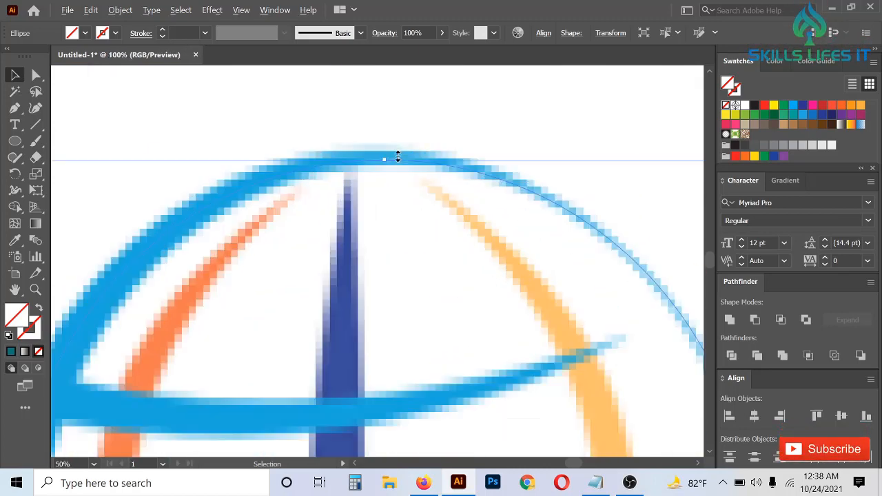
Give the ellipse an 18 pt stroke and apply Width Profile 1 so it tapers like the reference ring
click(163, 30)
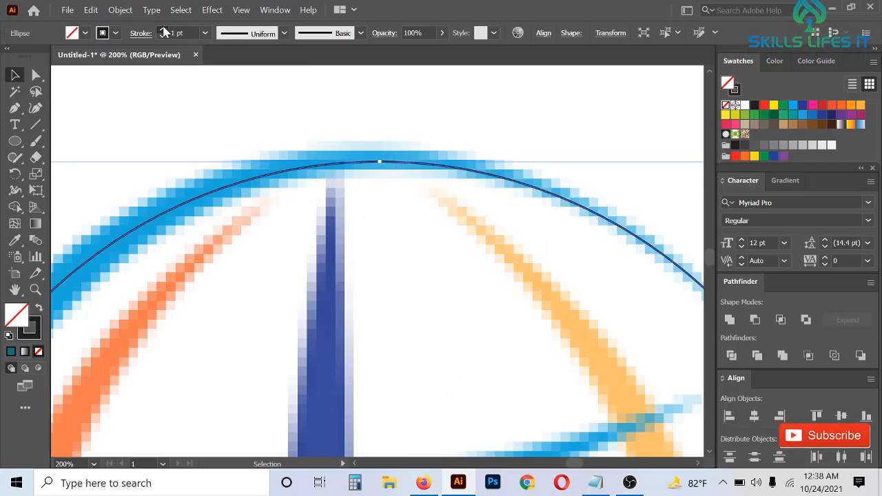
scroll(412, 199, down, 4)
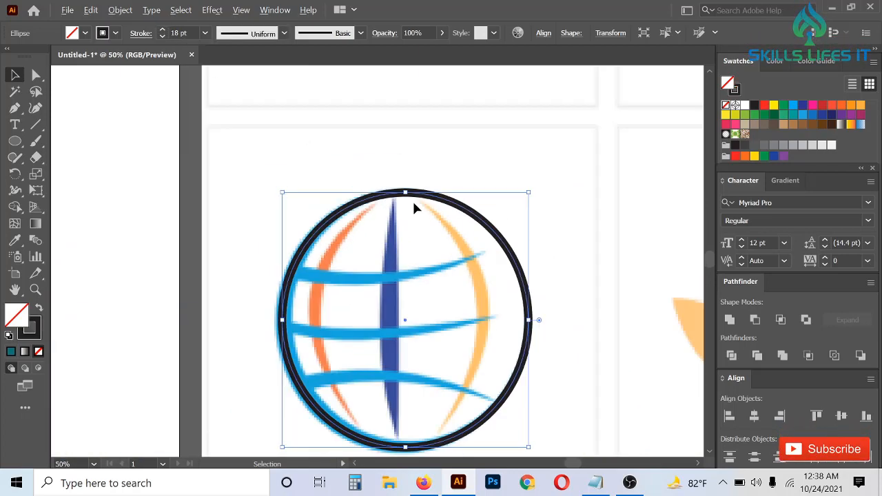
scroll(437, 241, down, 1)
scroll(535, 324, up, 1)
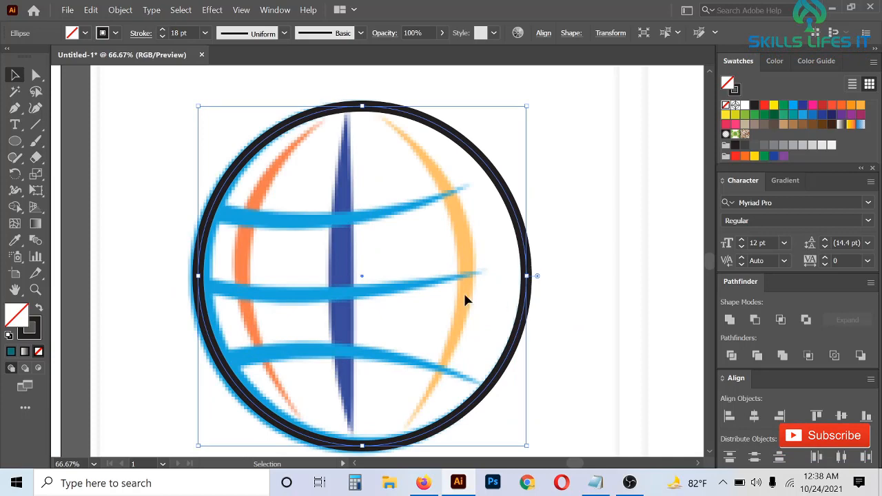
click(261, 34)
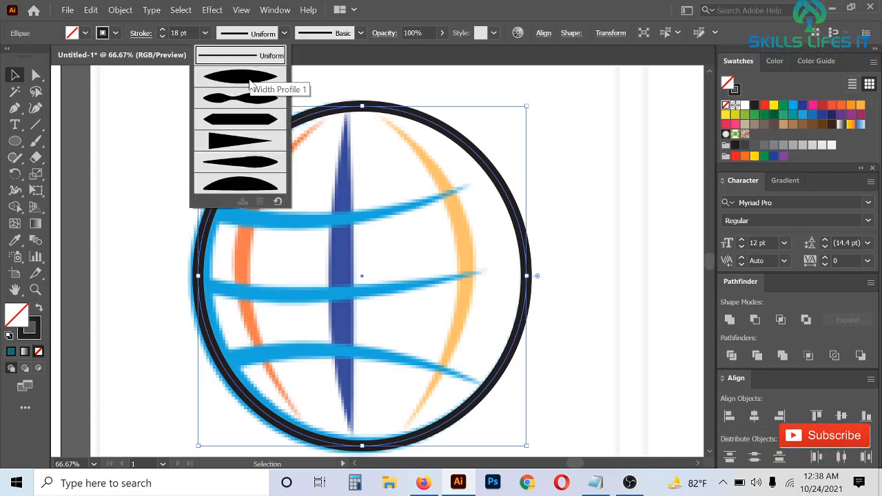
click(252, 78)
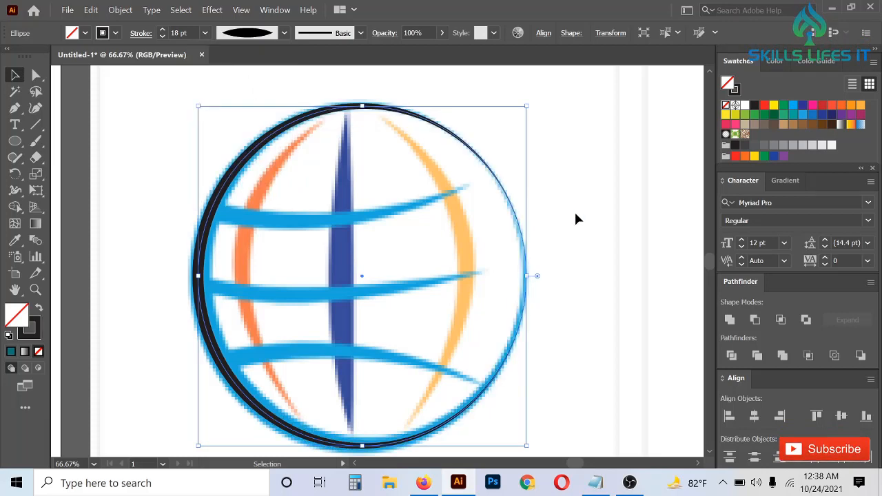
Expand the appearance of the tapered ring stroke into a filled shape
drag(575, 338, 240, 90)
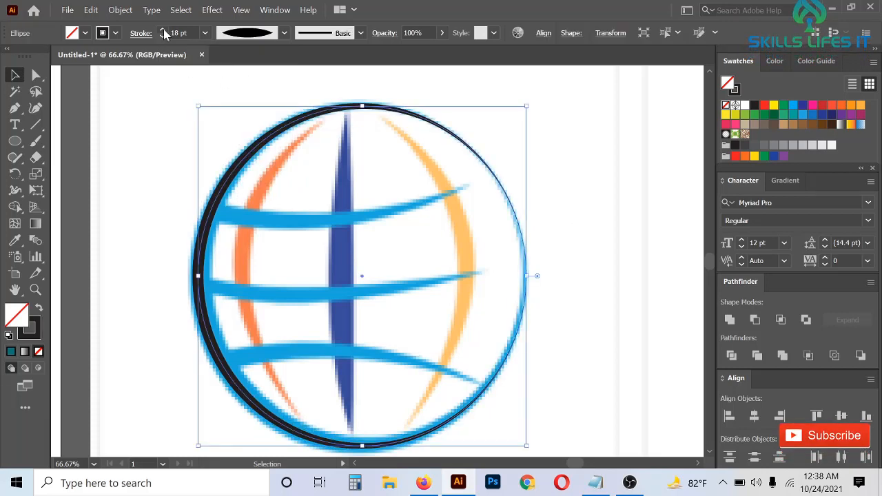
click(120, 10)
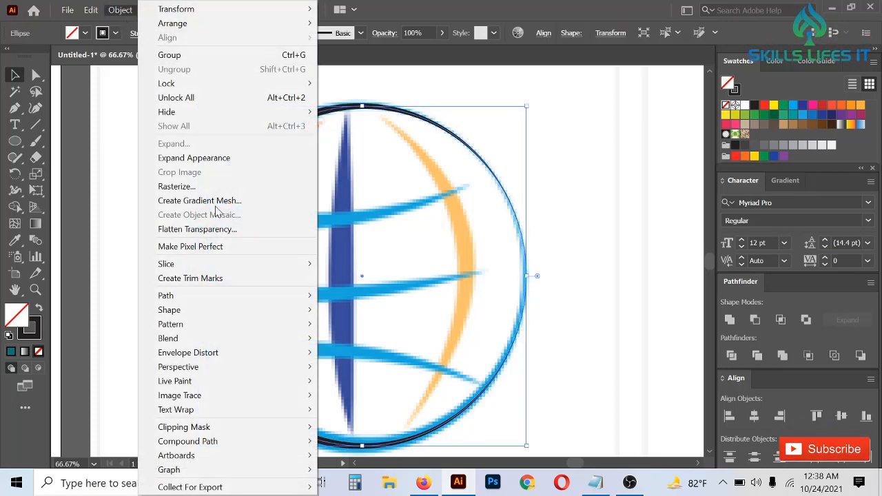
click(200, 153)
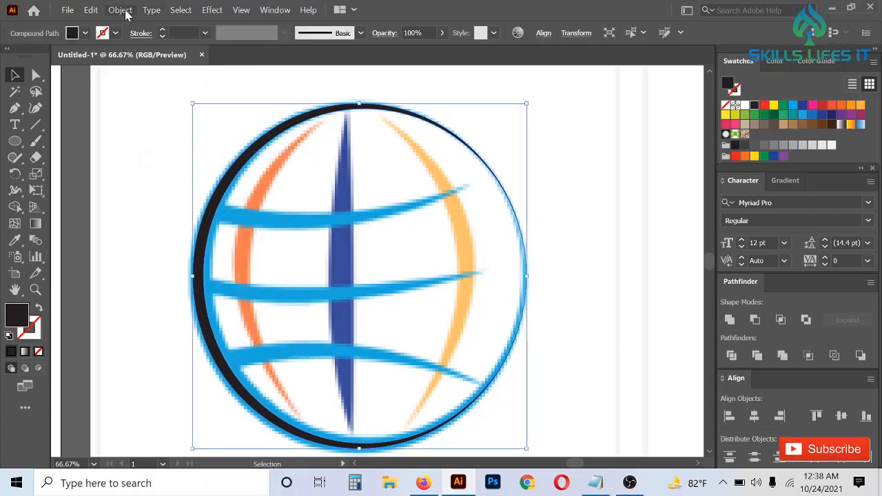
Thicken the expanded ring by adding a uniform 8 pt black stroke
click(162, 30)
click(162, 31)
click(163, 31)
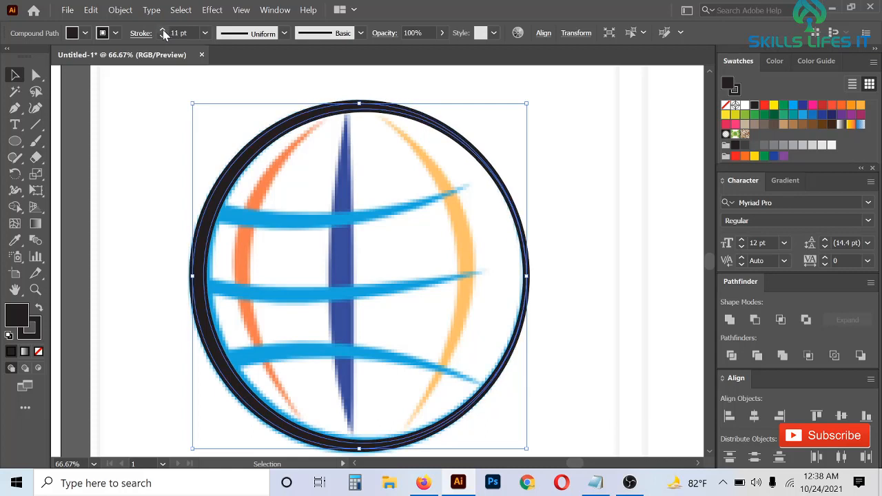
click(600, 319)
drag(605, 324, 247, 91)
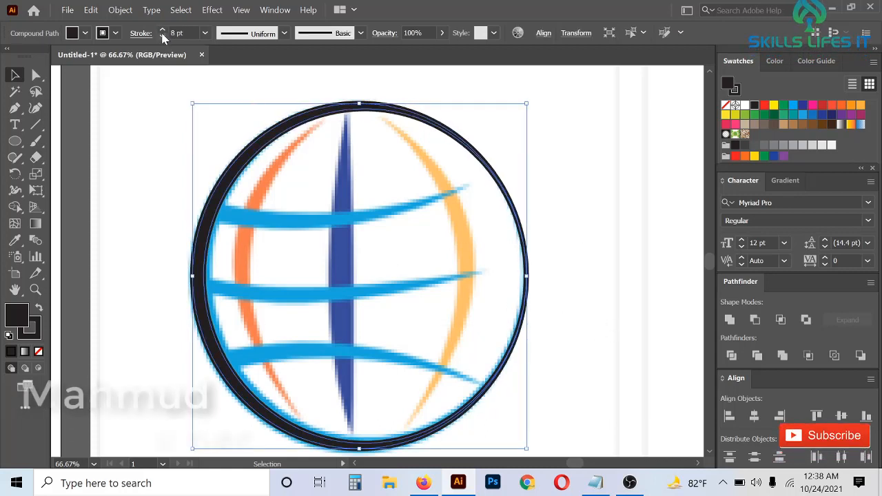
Expand the ring's fill and stroke, then merge the resulting pieces with the Pathfinder Unite operation
click(126, 12)
click(174, 144)
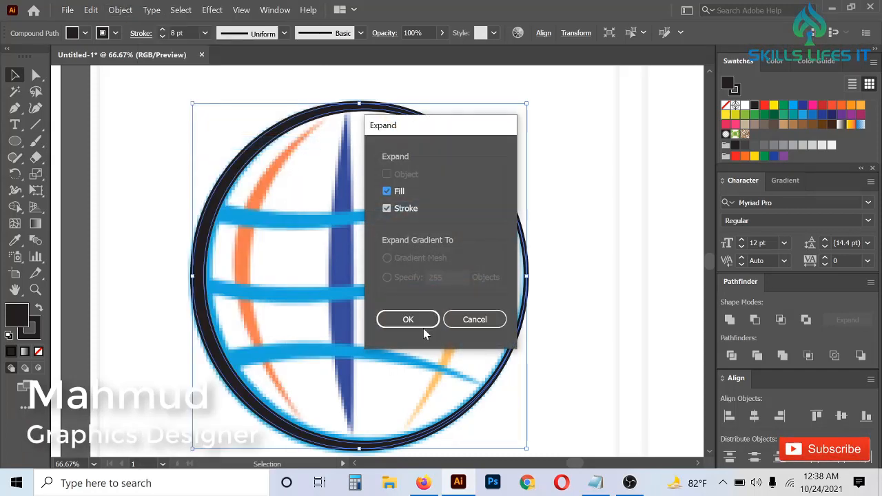
click(408, 319)
click(725, 320)
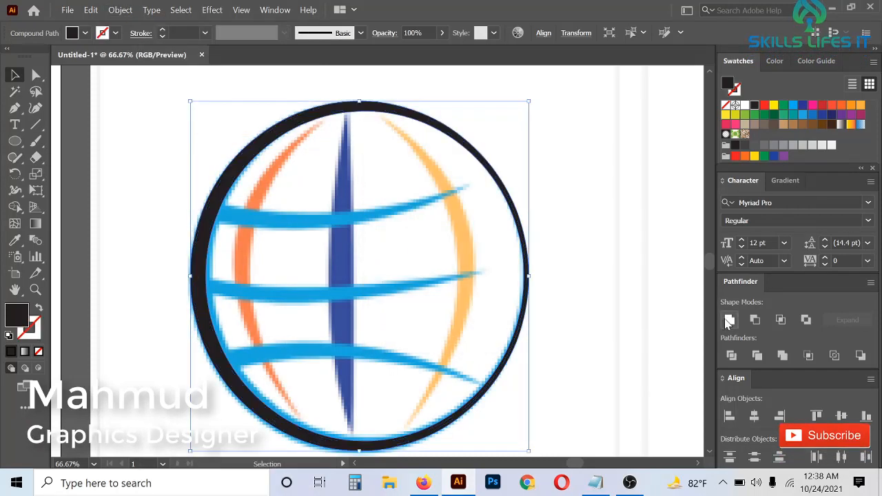
scroll(285, 118, down, 3)
drag(271, 131, 441, 205)
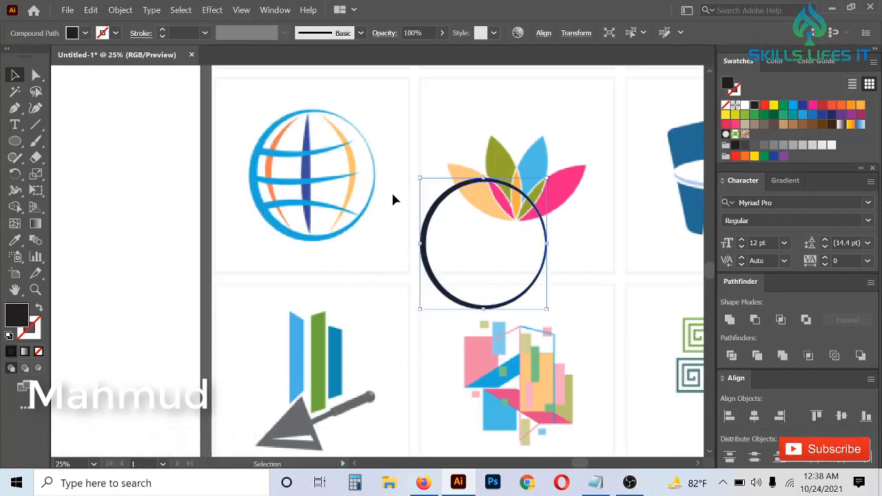
scroll(235, 154, up, 1)
key(ctrl+z)
scroll(238, 157, up, 3)
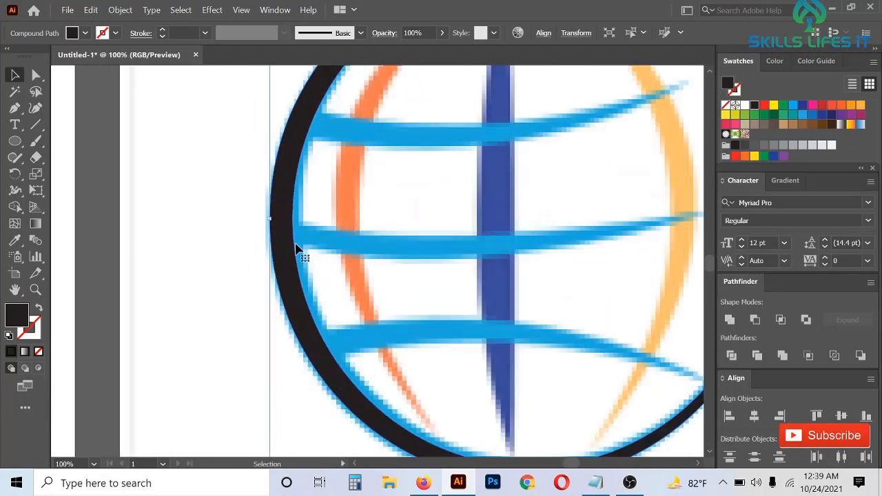
Adjust the left edge of the black ring slightly to fit the reference globe's outline, and deselect the ring
drag(274, 219, 275, 221)
scroll(275, 221, down, 3)
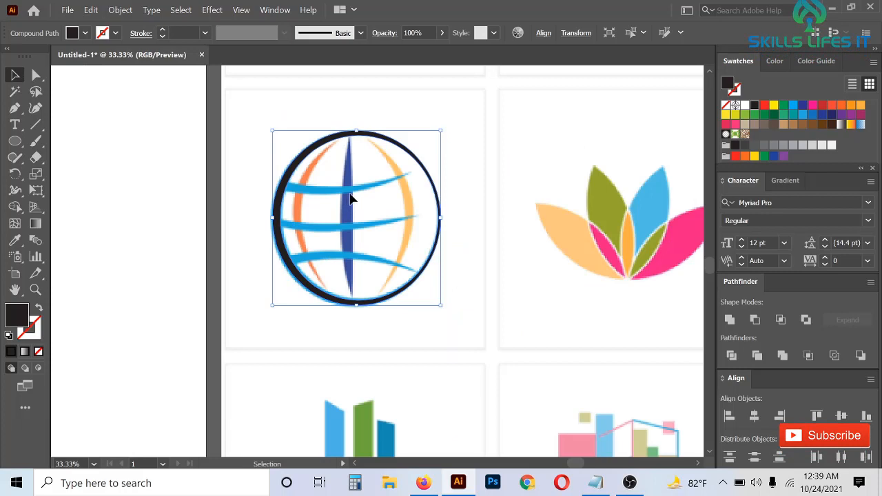
scroll(370, 190, up, 1)
click(371, 188)
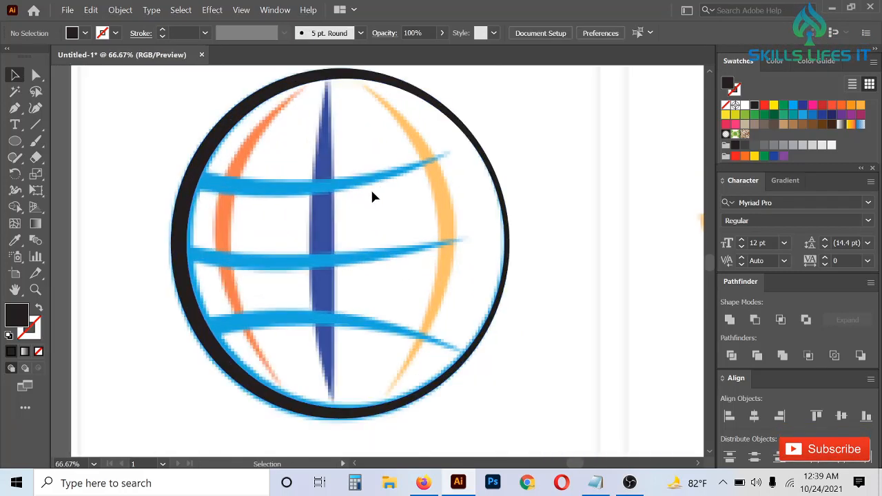
Trace the globe's dark blue central meridian as a slightly curved open path with the Pen tool, with no fill
click(14, 110)
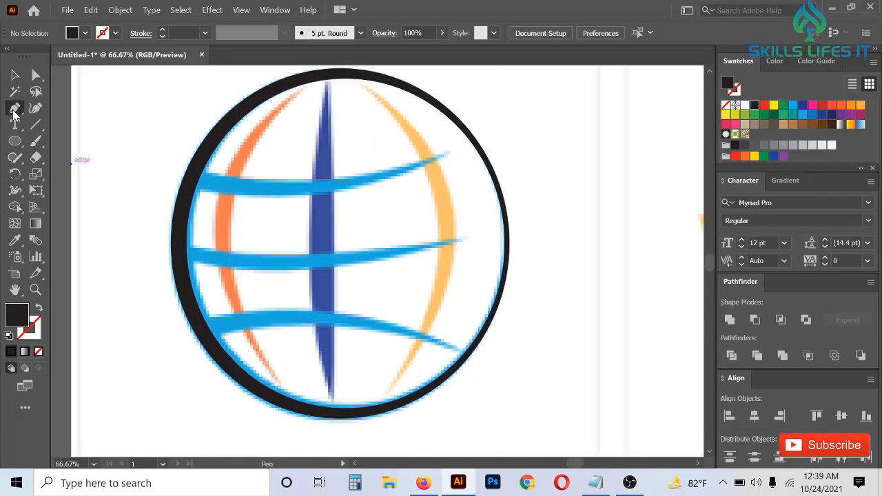
click(328, 87)
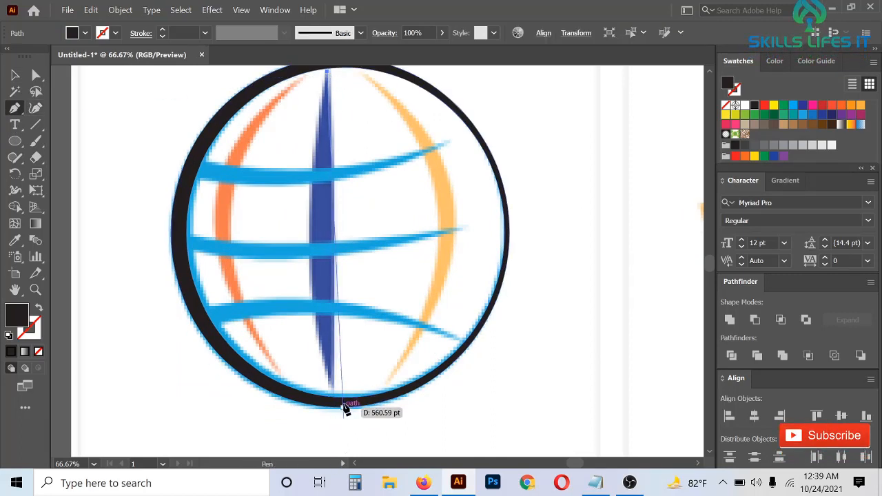
mouse_move(333, 384)
mouse_down()
mouse_move(356, 463)
mouse_move(350, 432)
mouse_up()
scroll(350, 432, up, 2)
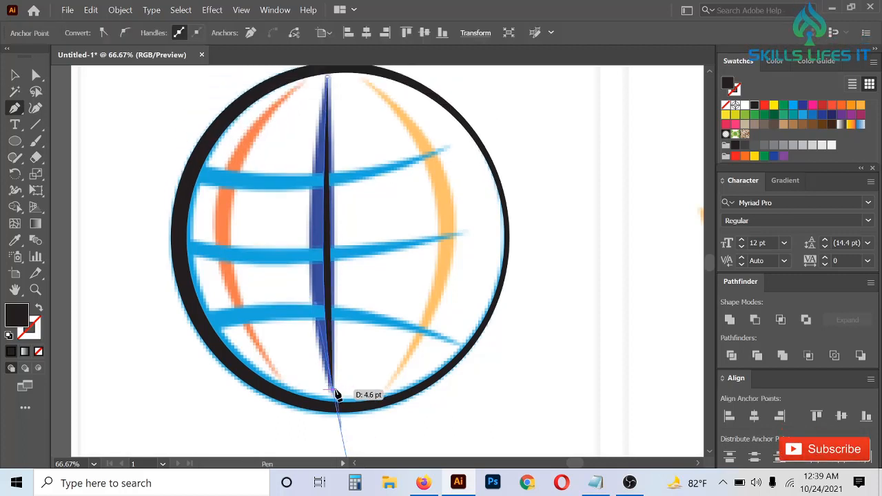
click(334, 395)
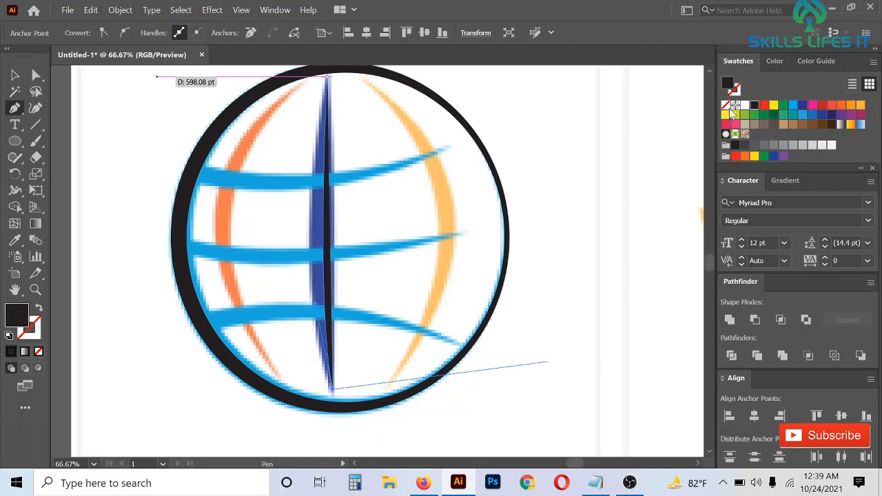
click(727, 105)
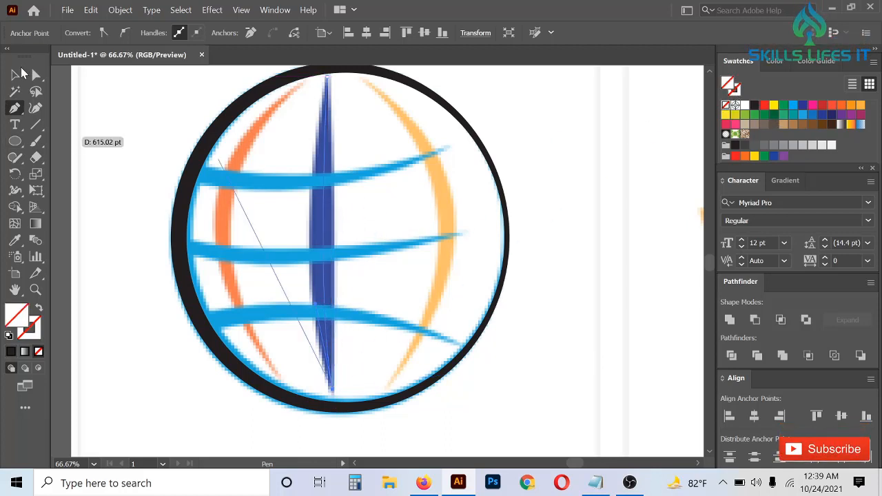
click(15, 74)
click(415, 239)
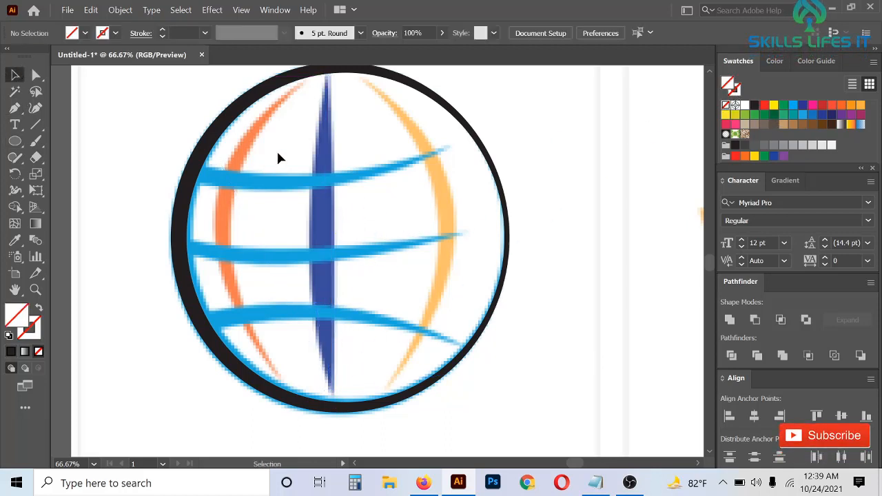
Give the central meridian path a 38 pt black stroke and apply Width Profile 1 so both ends taper
click(322, 182)
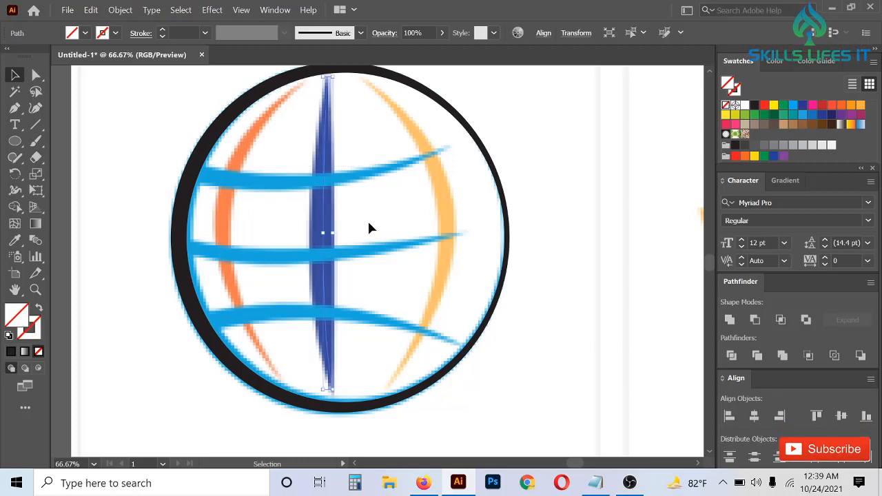
drag(164, 29, 164, 29)
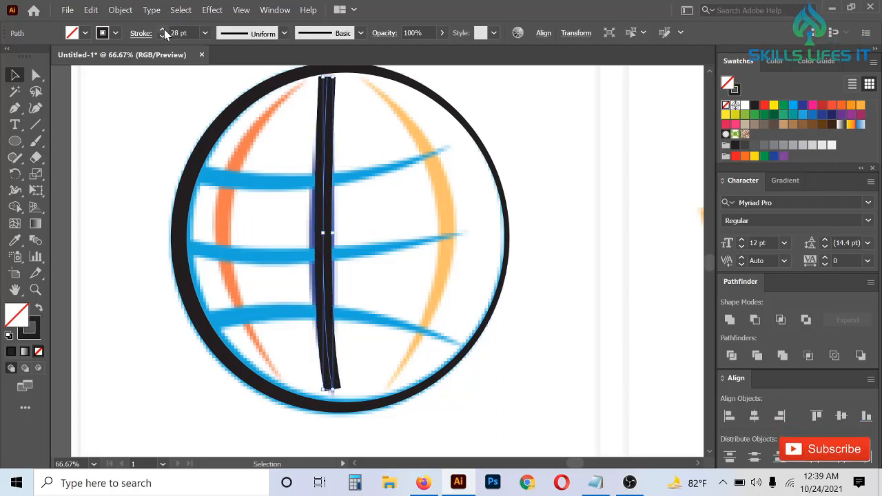
click(242, 36)
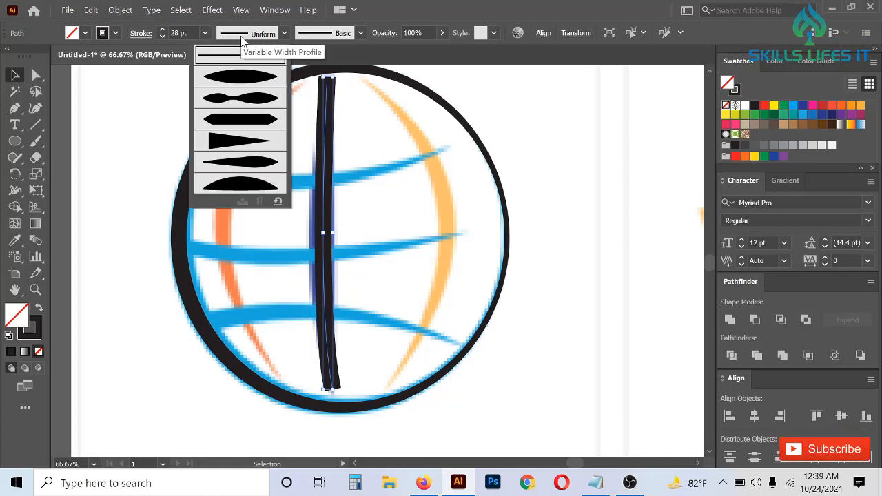
click(257, 84)
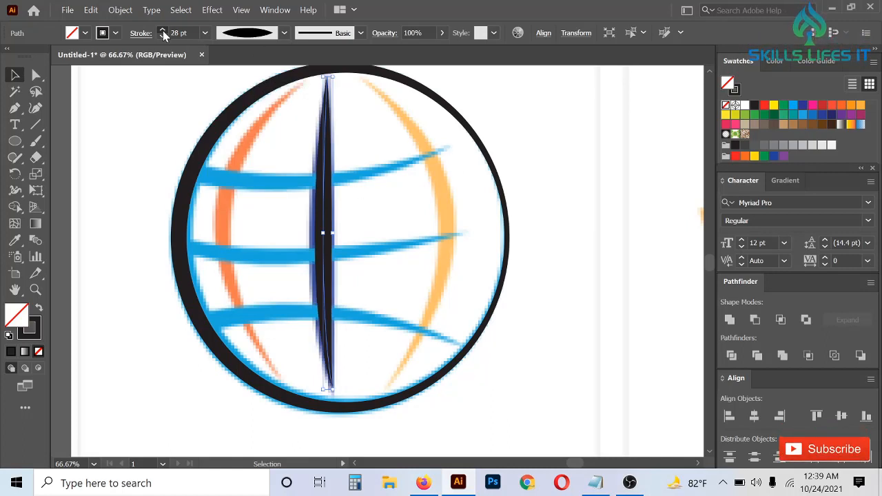
drag(163, 31, 162, 30)
scroll(378, 217, up, 1)
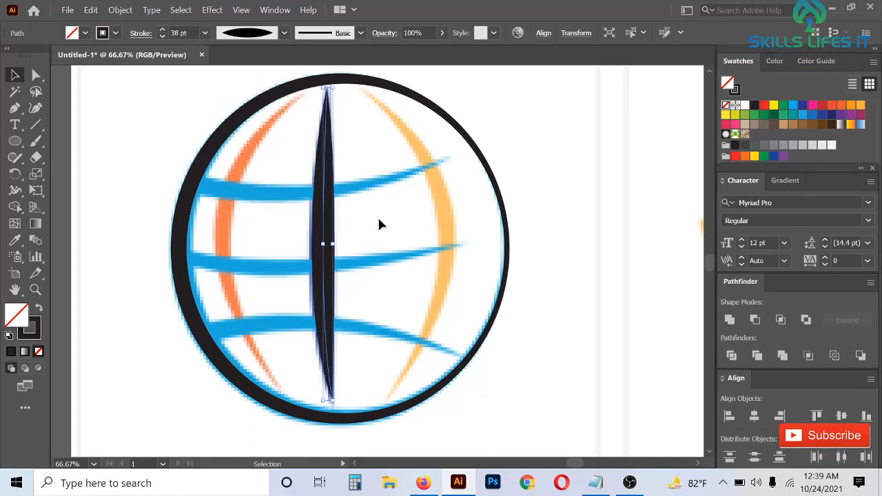
scroll(379, 223, up, 1)
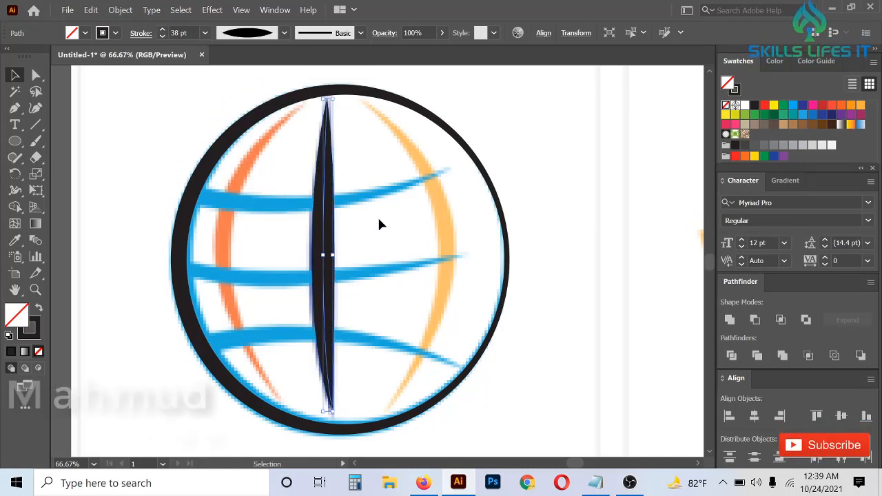
Expand the appearance of the tapered central meridian into a filled shape, and select it together with the ring
click(120, 10)
click(196, 159)
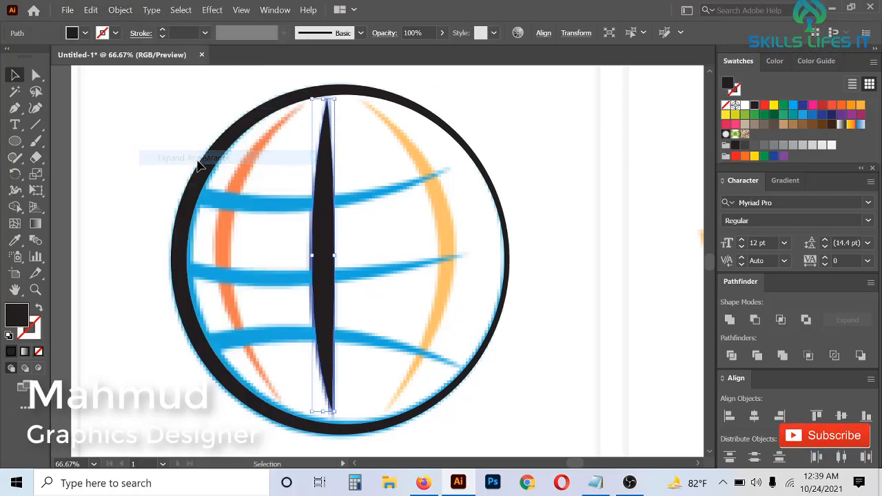
click(428, 289)
scroll(429, 289, up, 1)
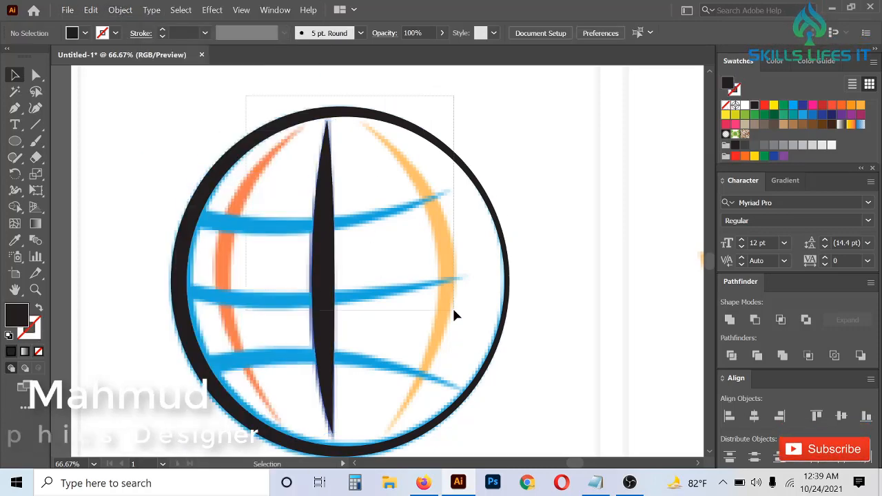
key(ctrl+a)
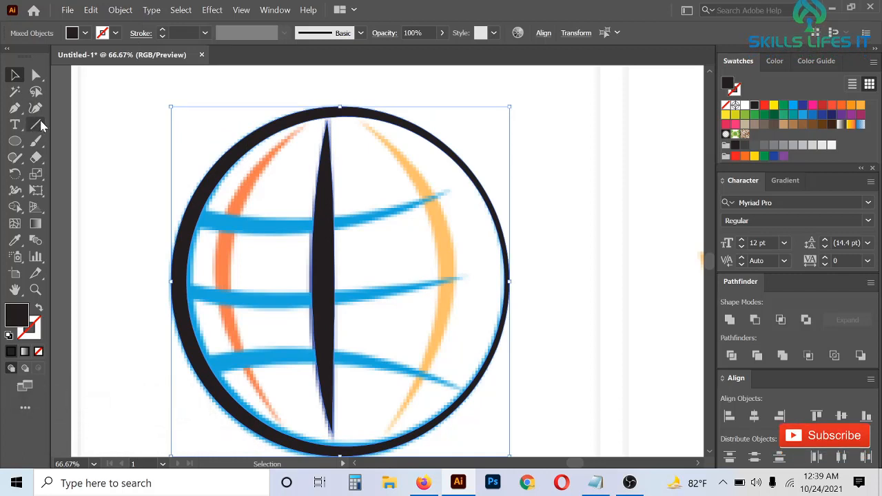
Trace the globe's light orange right meridian as a curved open path with the Pen tool, with no fill
click(15, 108)
scroll(402, 145, down, 1)
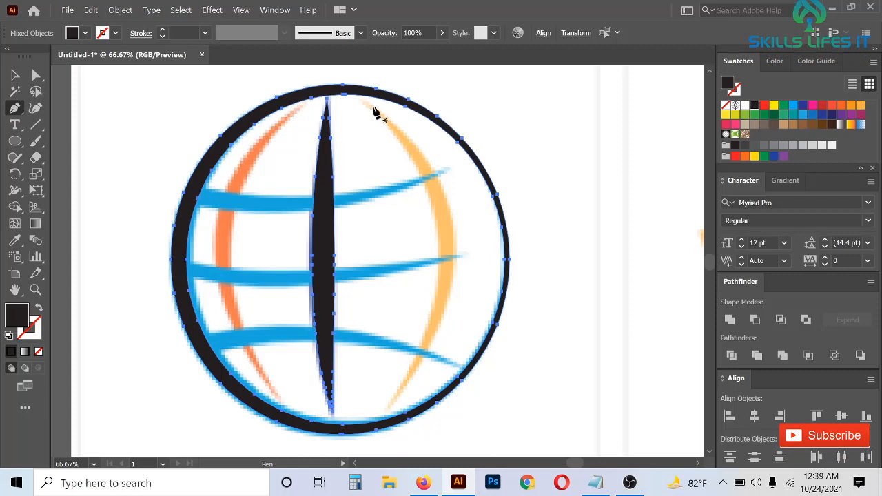
click(359, 100)
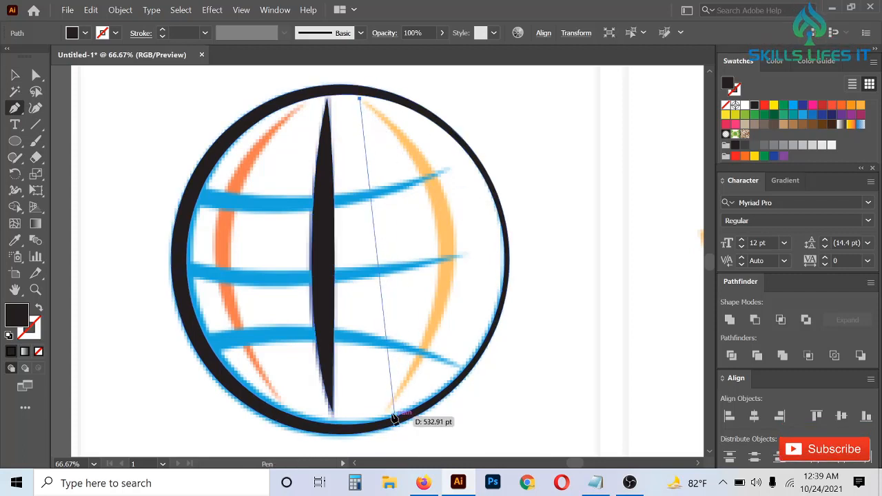
drag(384, 414, 364, 437)
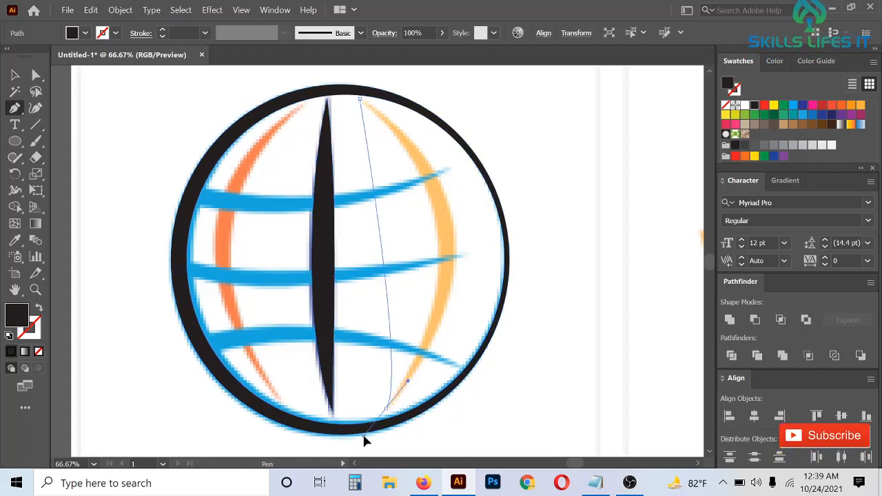
scroll(364, 437, down, 1)
scroll(365, 432, down, 3)
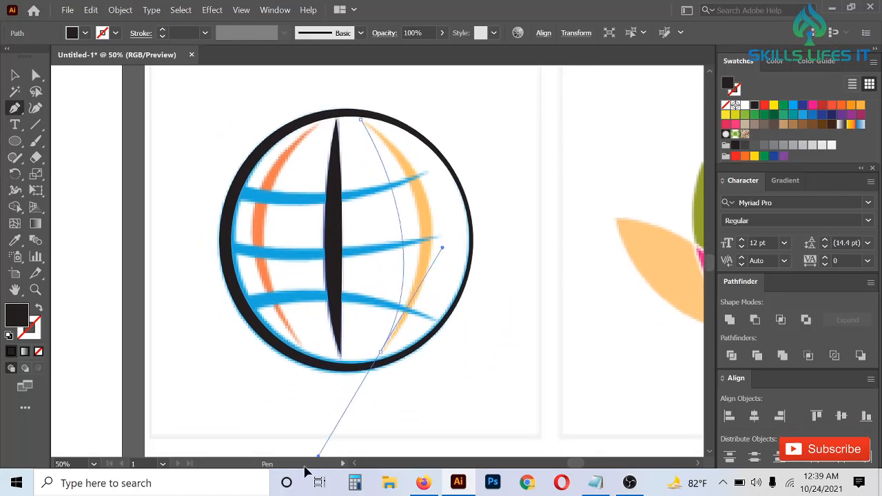
drag(356, 427, 266, 445)
scroll(433, 338, up, 3)
scroll(433, 233, up, 1)
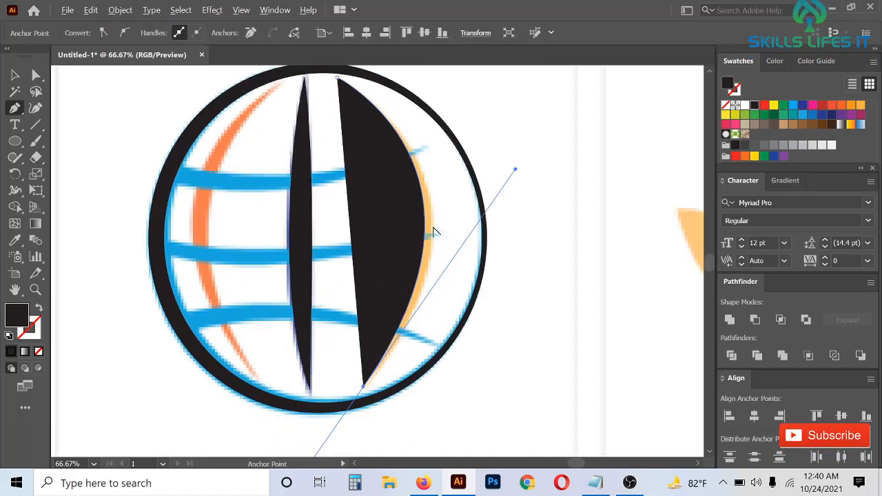
click(727, 107)
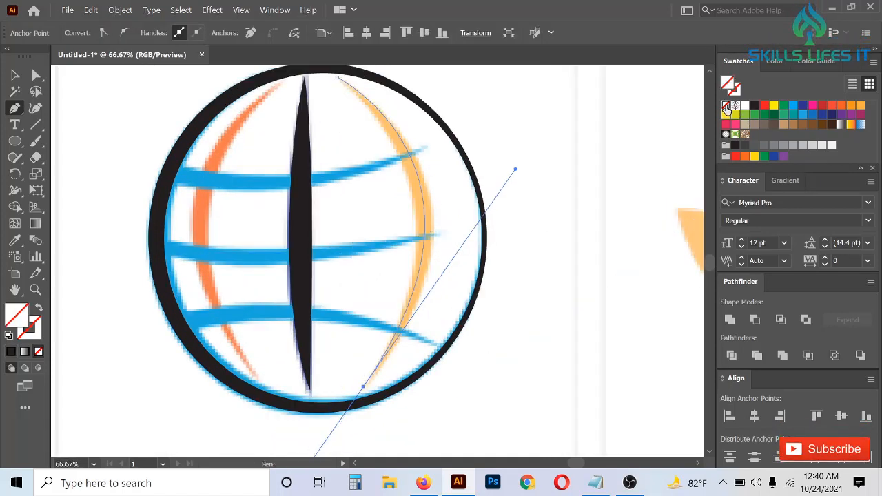
click(11, 74)
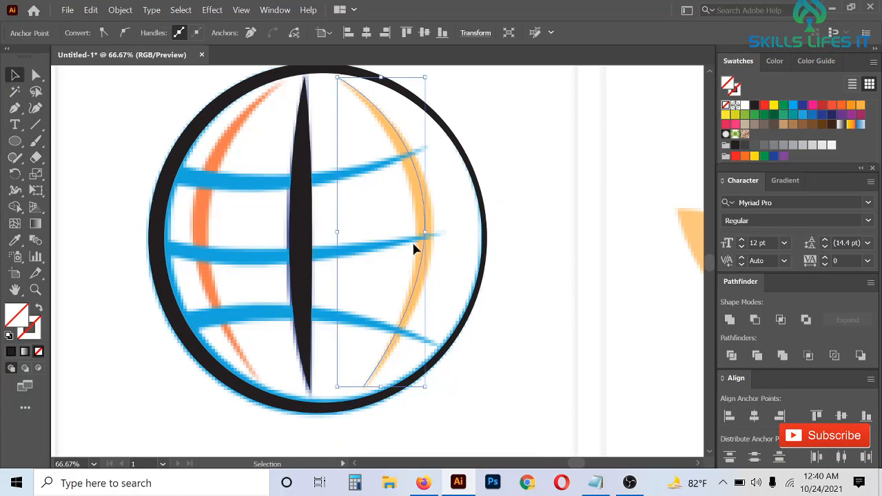
Give the right meridian path a 22 pt black stroke and apply Width Profile 1 so both ends taper
drag(395, 197, 440, 256)
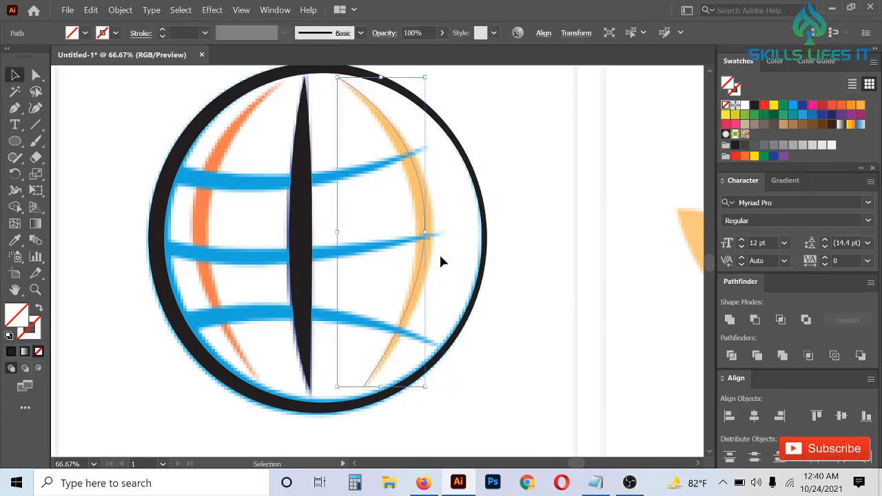
click(162, 32)
click(162, 31)
click(162, 32)
click(162, 32)
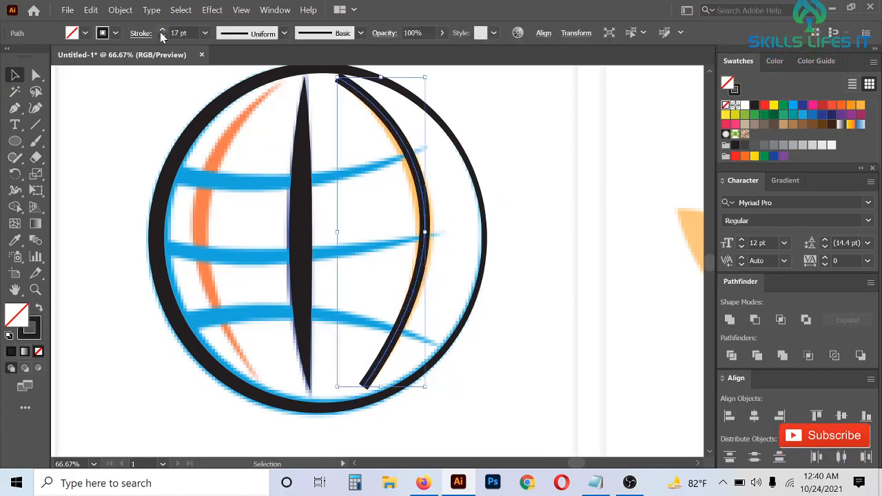
click(161, 32)
click(162, 31)
click(162, 32)
click(162, 32)
click(162, 32)
click(242, 34)
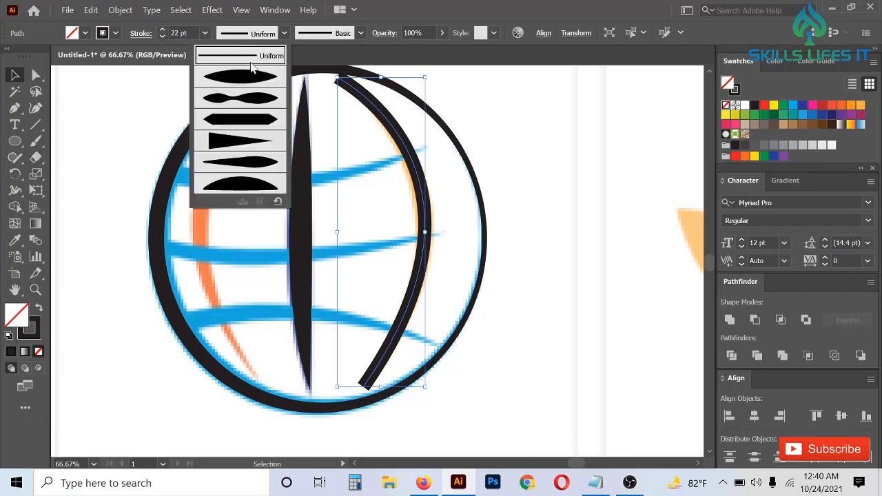
click(249, 77)
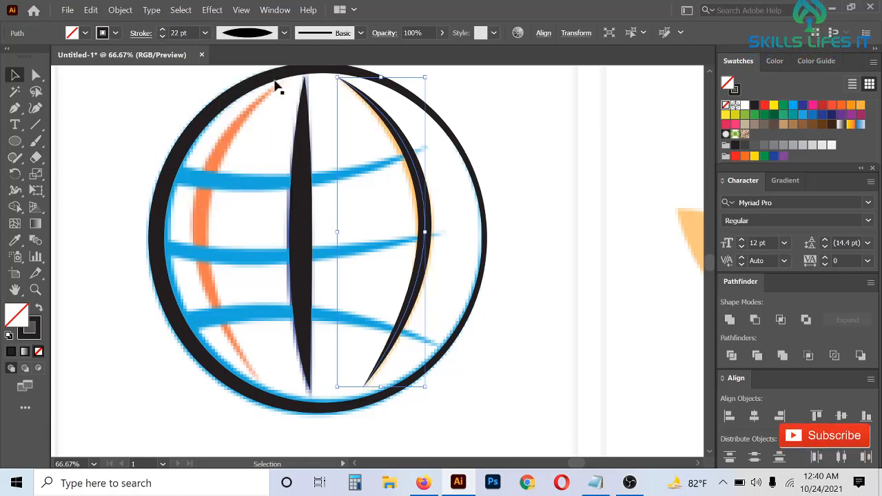
click(375, 193)
click(425, 197)
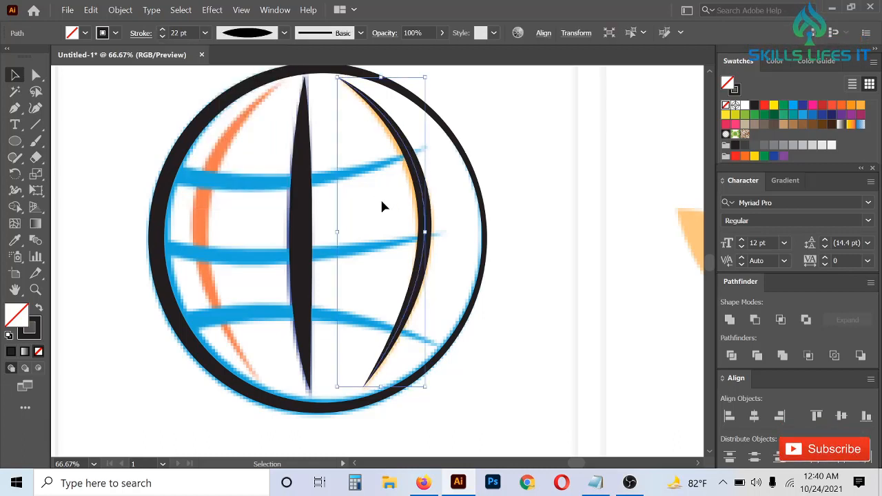
Expand the appearance of the right meridian into a filled shape and stretch it slightly wider toward the central meridian
click(118, 9)
click(198, 160)
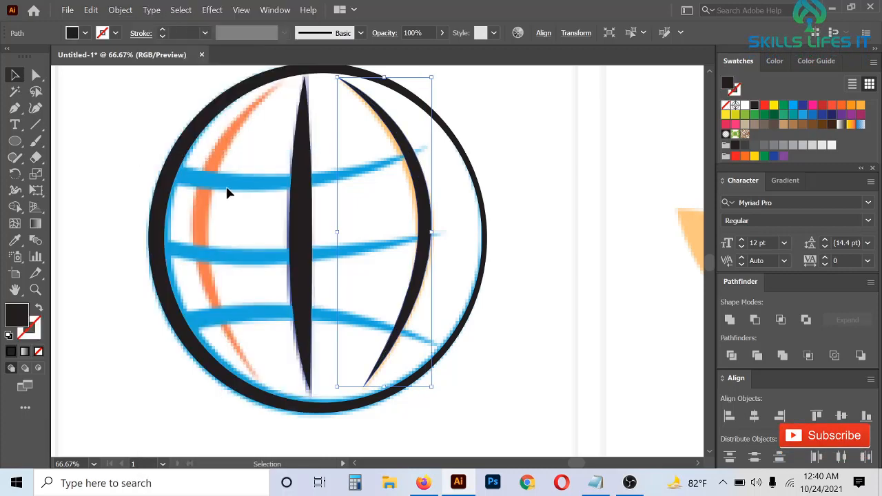
scroll(375, 219, up, 1)
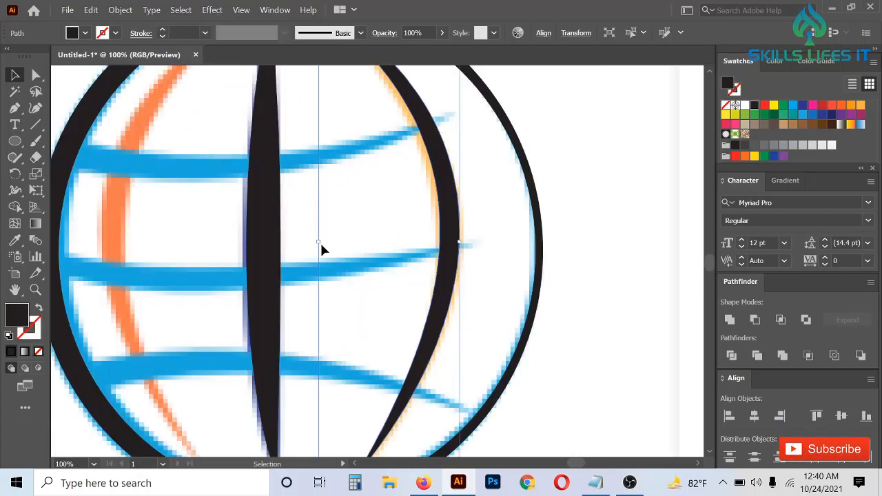
drag(320, 243, 311, 244)
scroll(479, 237, down, 2)
scroll(383, 170, up, 1)
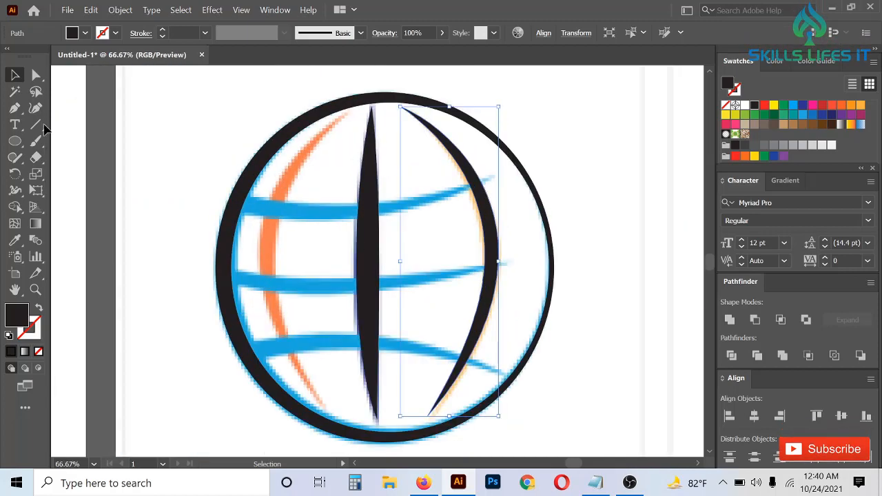
Trace the globe's orange left meridian from its upper end to its lower end as a curved open path with no fill
click(16, 108)
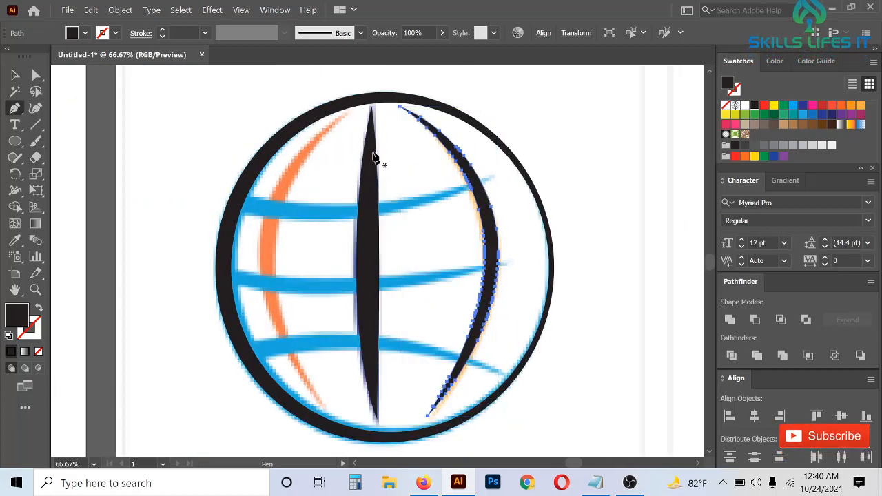
click(350, 113)
scroll(335, 191, down, 1)
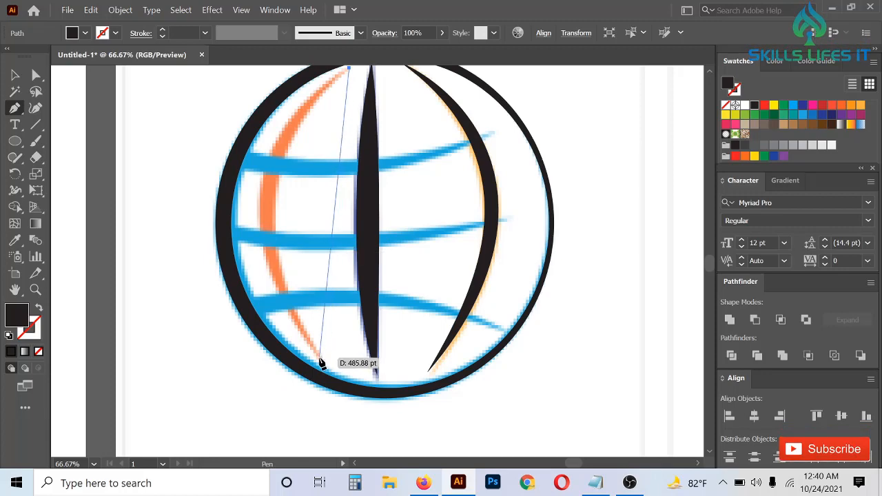
drag(321, 363, 408, 378)
scroll(359, 305, down, 2)
key(ctrl+plus)
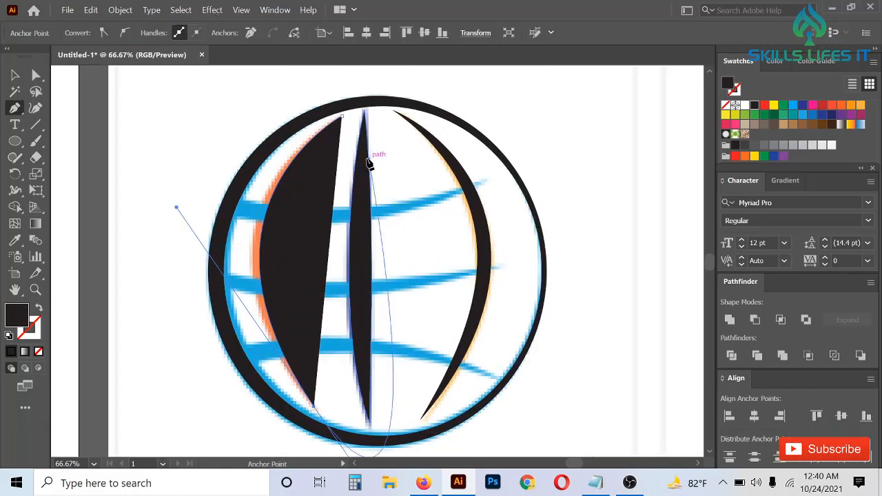
click(726, 105)
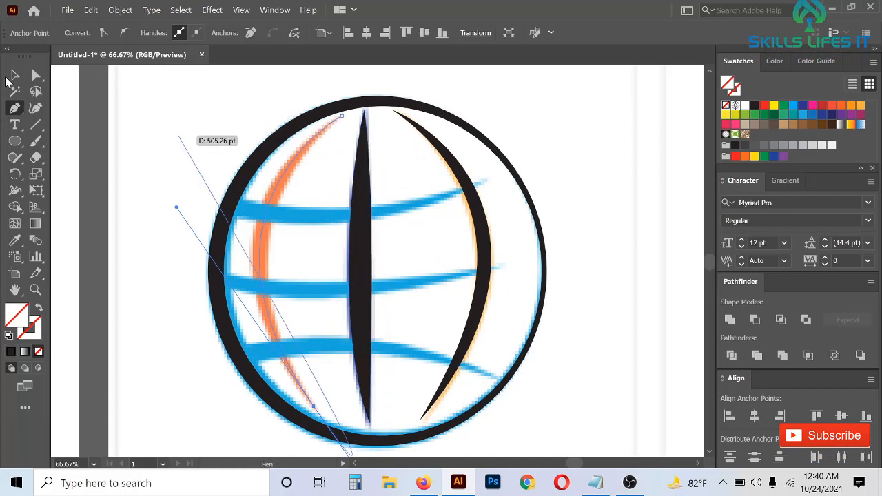
key(v)
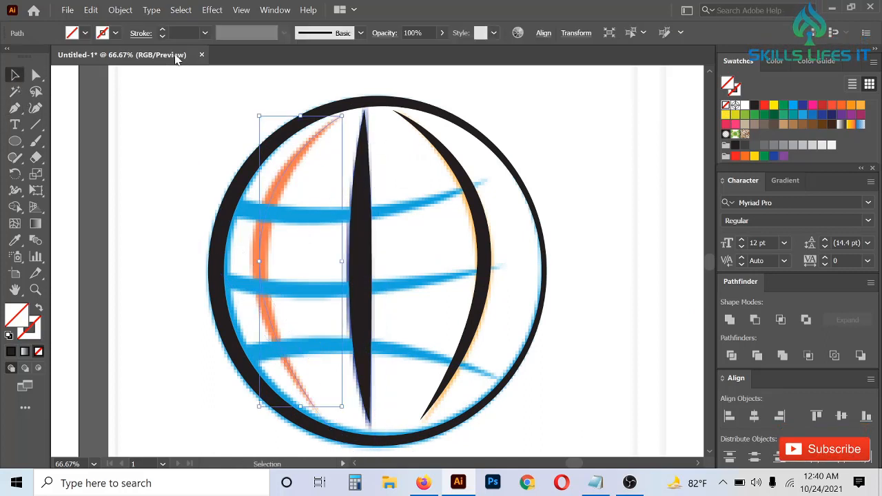
Give the left meridian path a 25 pt black stroke and apply Width Profile 1 so both ends taper
click(164, 30)
click(164, 30)
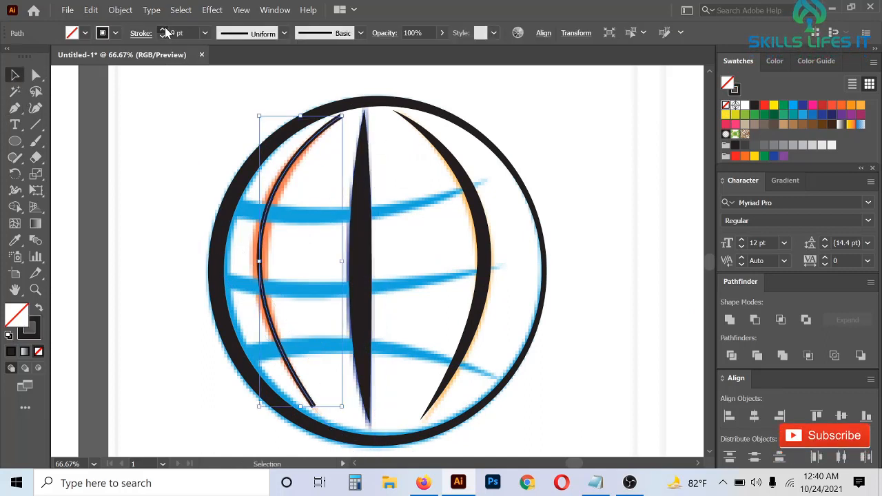
click(164, 29)
click(164, 30)
click(164, 30)
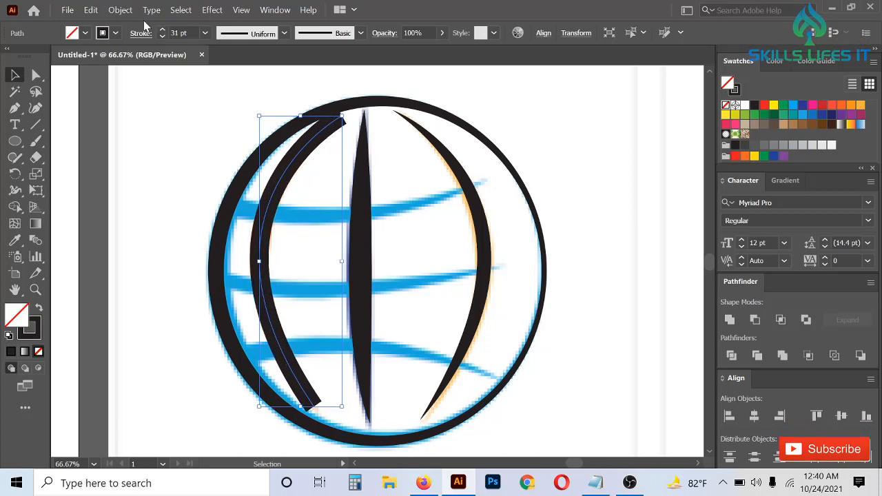
click(237, 30)
click(256, 69)
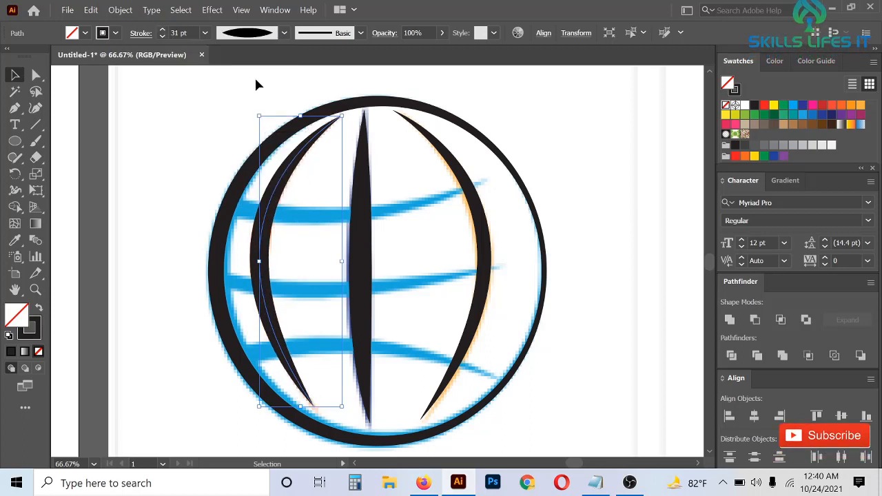
click(160, 36)
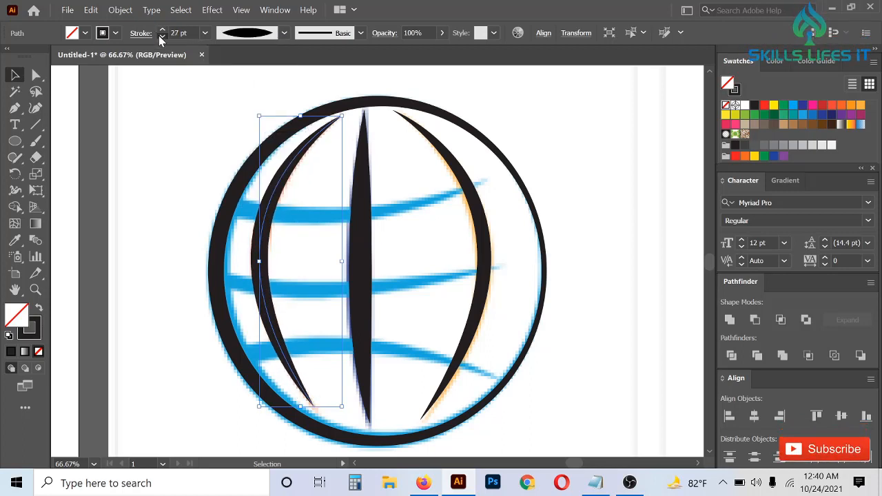
click(309, 258)
click(264, 204)
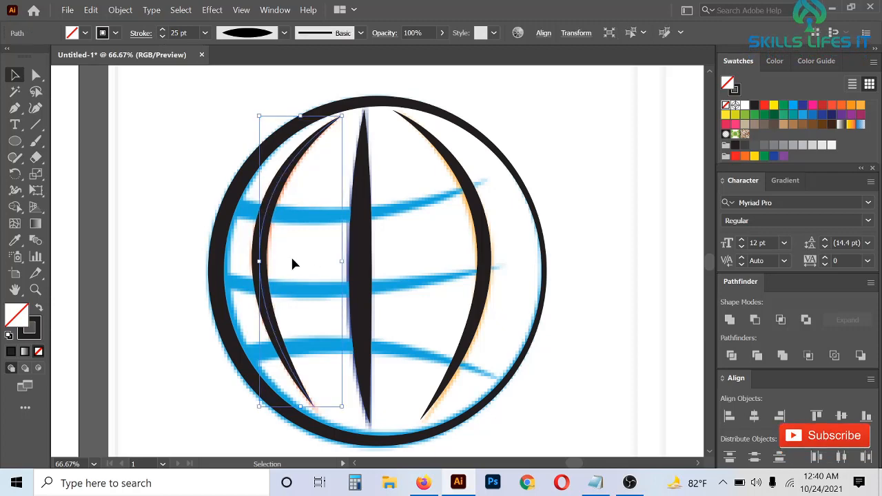
Expand the appearance of the tapered left meridian into a filled shape and deselect it
click(120, 10)
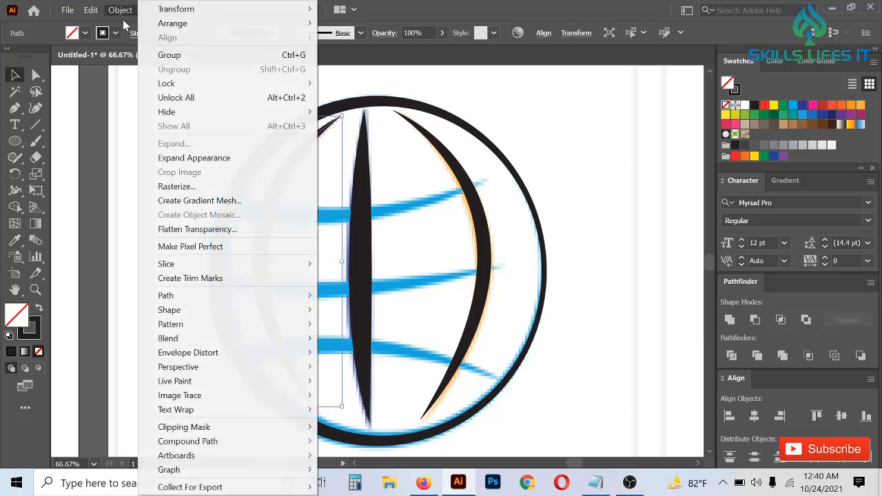
click(204, 159)
click(419, 252)
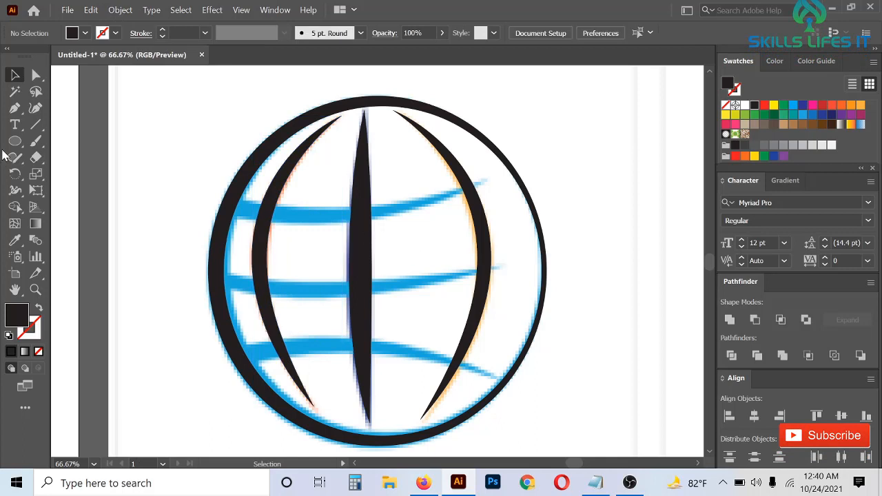
click(15, 108)
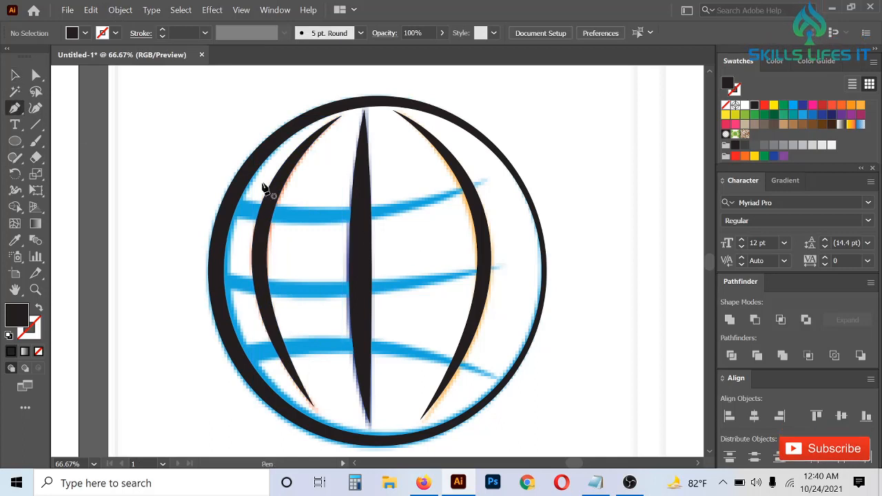
click(485, 180)
mouse_move(230, 208)
mouse_down()
mouse_move(158, 187)
mouse_move(69, 177)
mouse_up()
key(v)
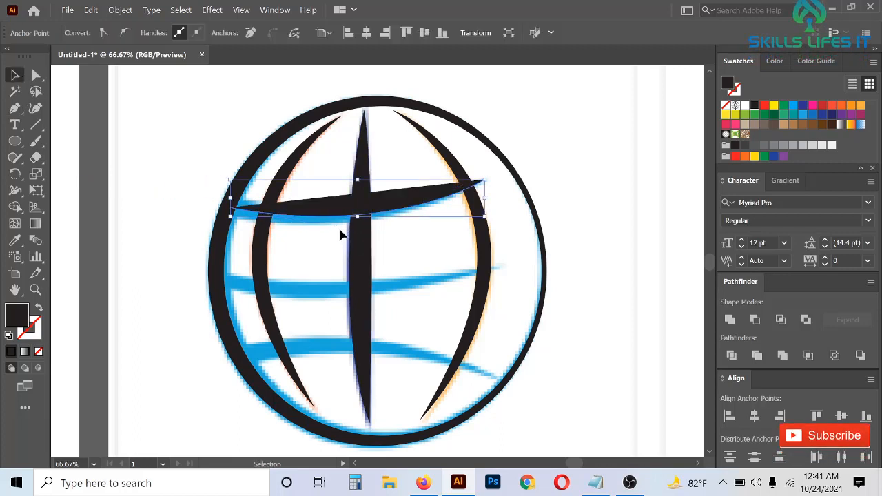
click(324, 176)
click(324, 203)
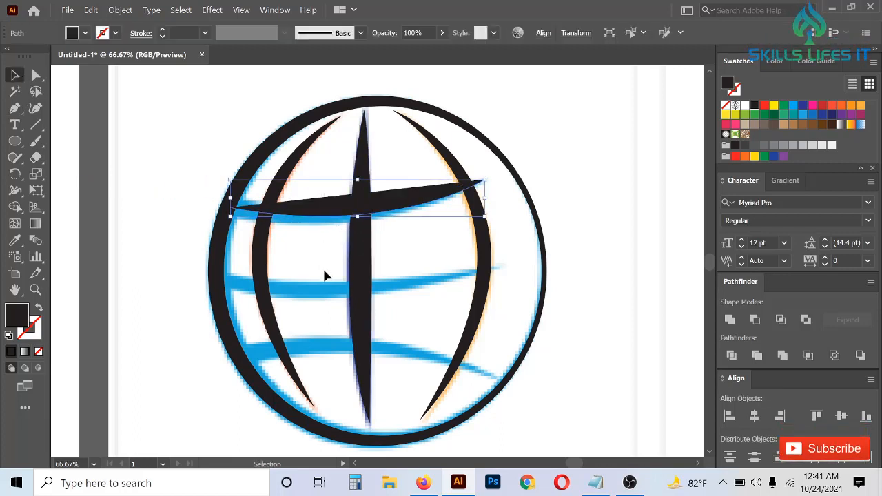
click(162, 29)
click(162, 31)
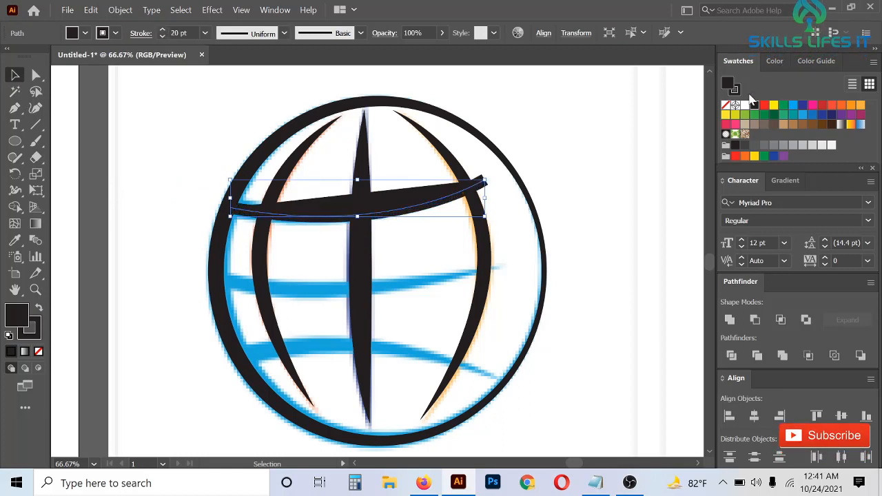
click(726, 106)
click(268, 34)
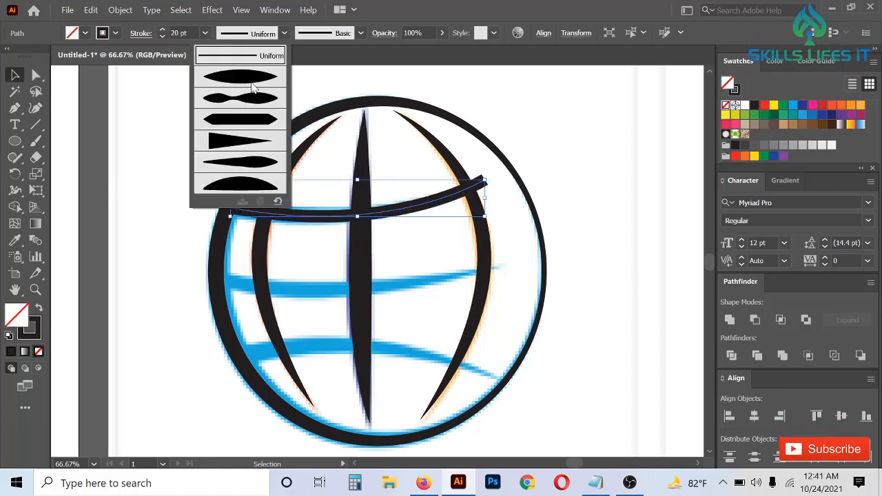
click(240, 142)
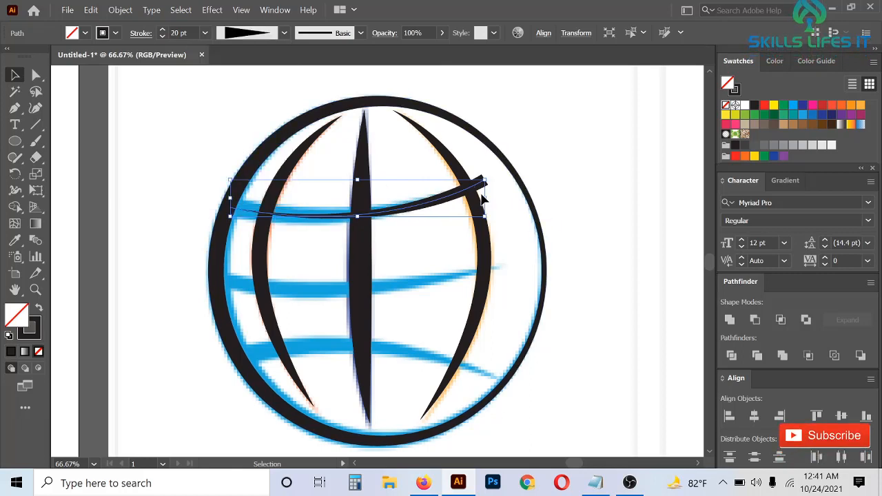
key(Delete)
Trace the globe's upper blue latitude line with the Pen tool as a curved open path, starting at the ring's left side
click(14, 109)
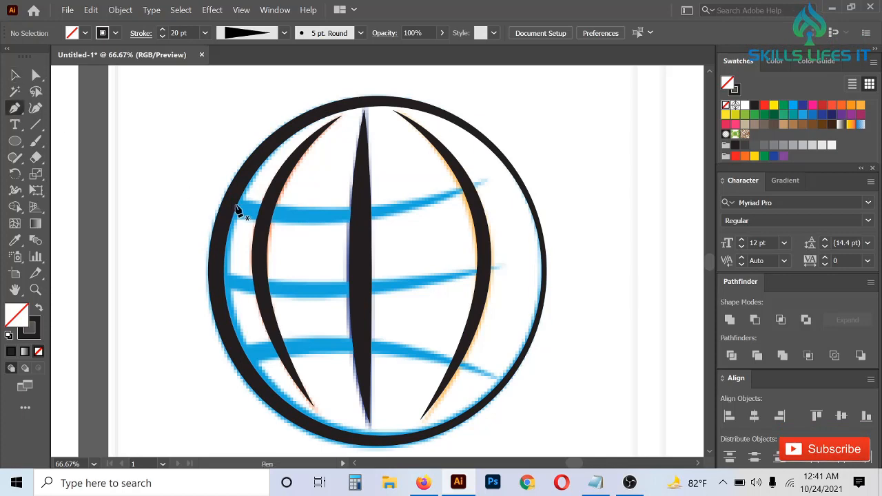
click(230, 205)
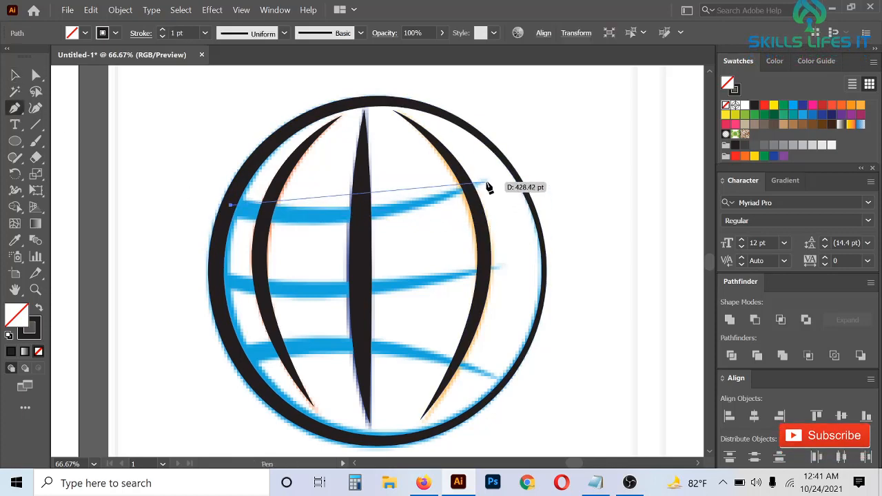
drag(486, 181, 641, 122)
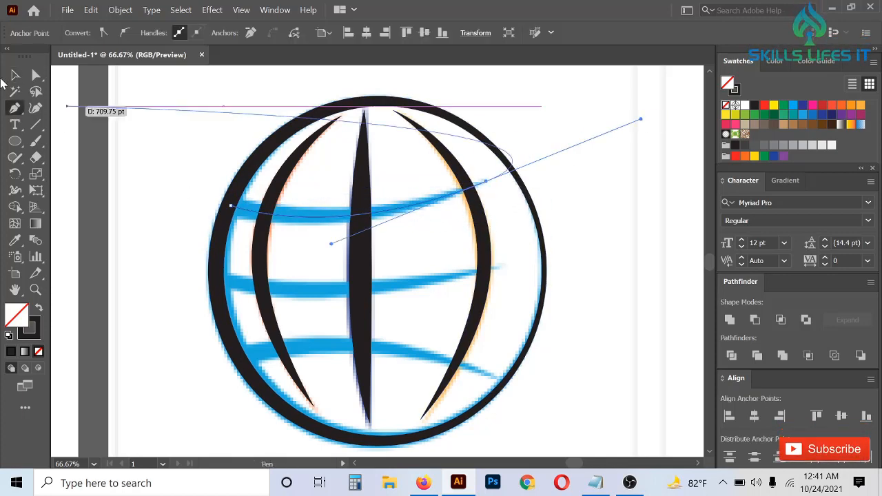
click(15, 76)
click(193, 78)
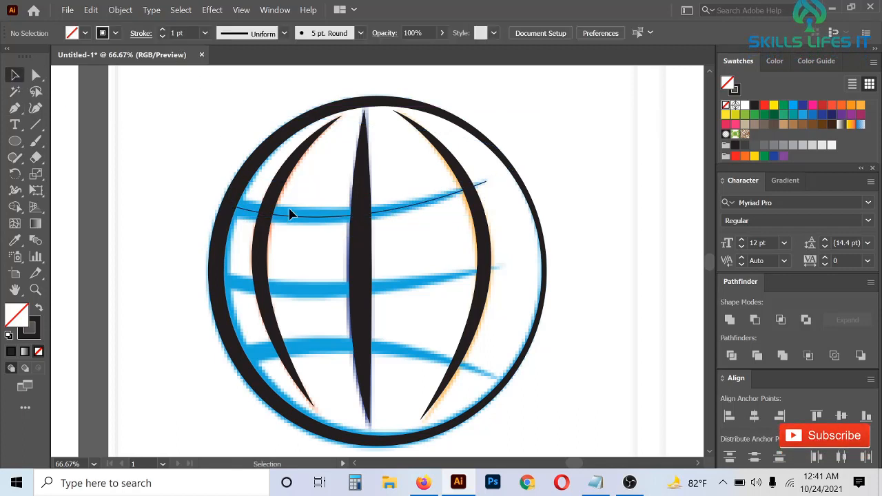
Give the upper latitude path a 34 pt stroke with the triangular Width Profile 4 so it tapers toward its right end
click(317, 216)
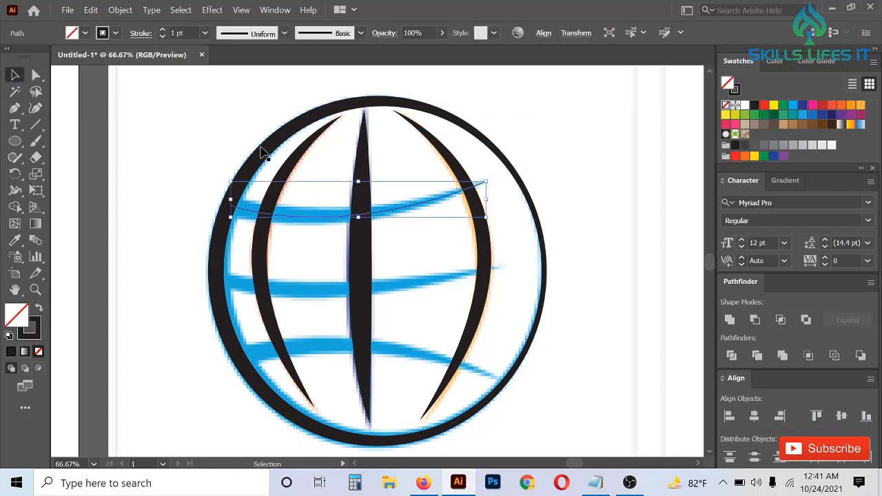
click(162, 32)
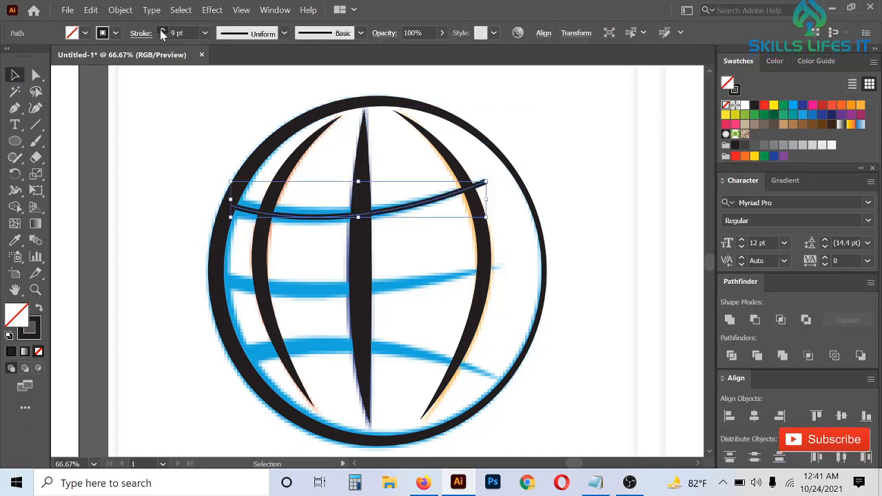
click(241, 34)
click(262, 143)
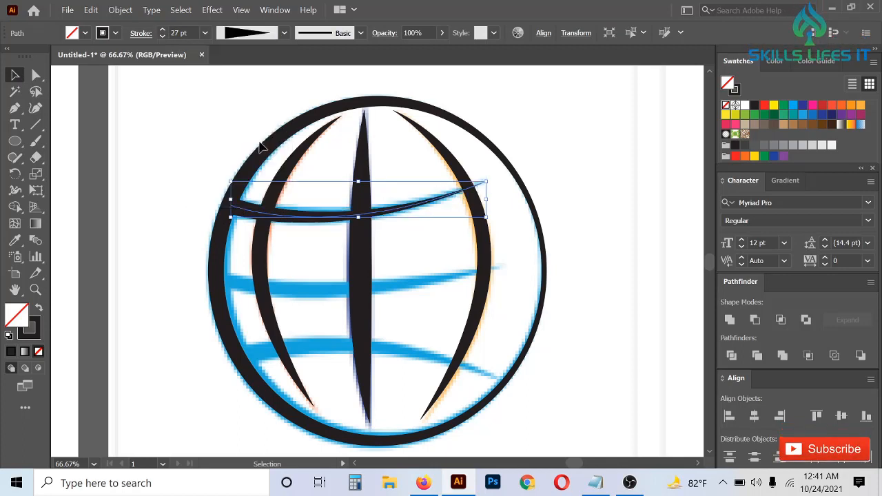
click(428, 244)
click(311, 216)
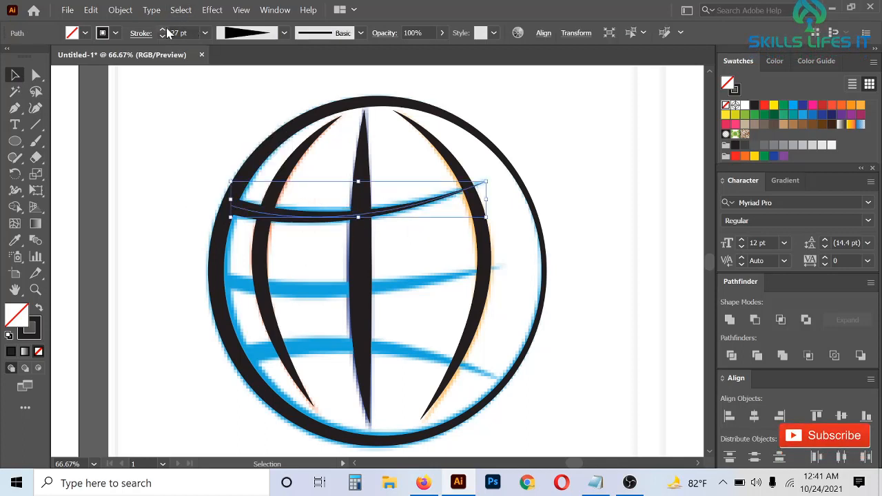
click(163, 30)
click(436, 244)
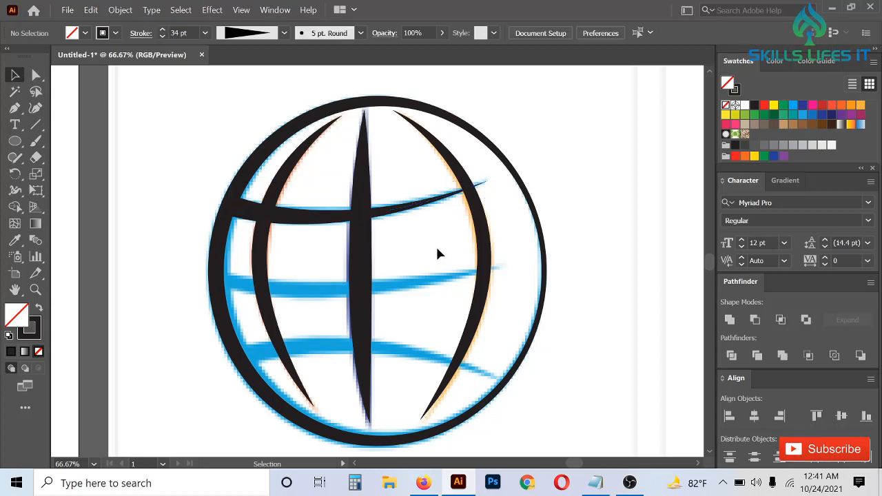
Trace the globe's middle blue latitude line from left to right as a curved open path with the Pen tool
scroll(435, 245, down, 1)
click(15, 108)
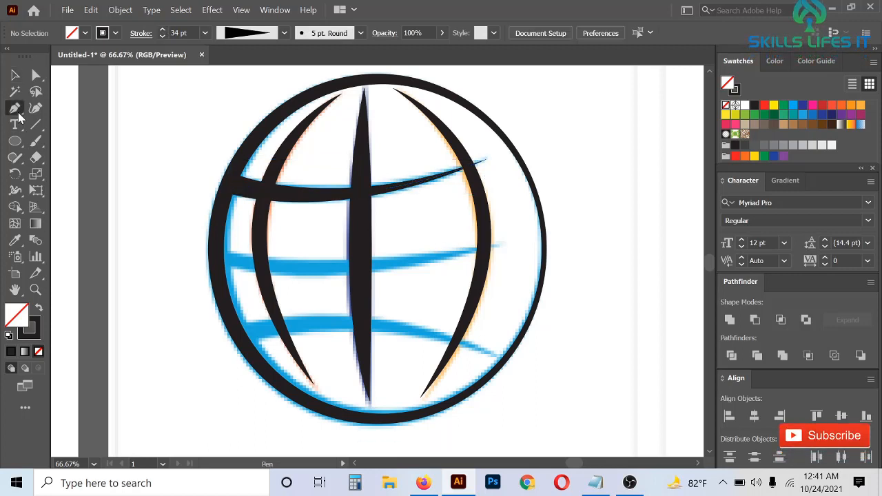
click(217, 256)
drag(502, 245, 662, 197)
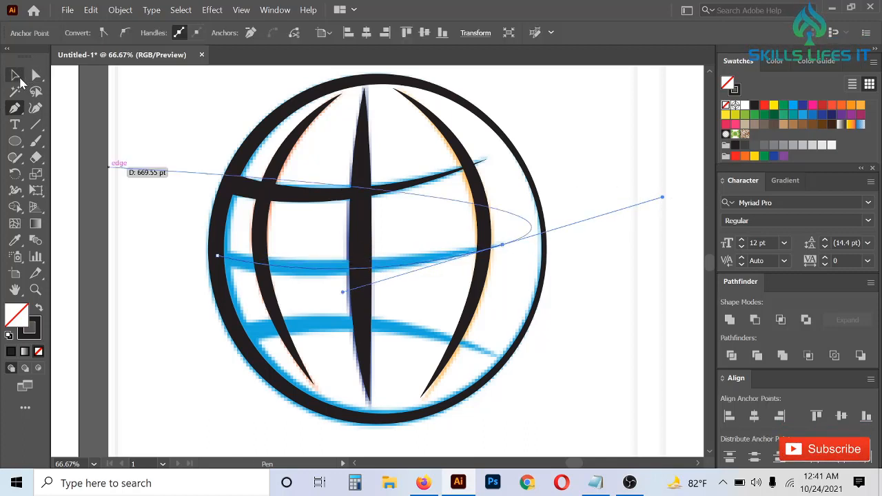
click(15, 74)
click(239, 243)
Give the middle latitude path a 33 pt stroke with the triangular Width Profile 4, thinning toward its right end
click(308, 257)
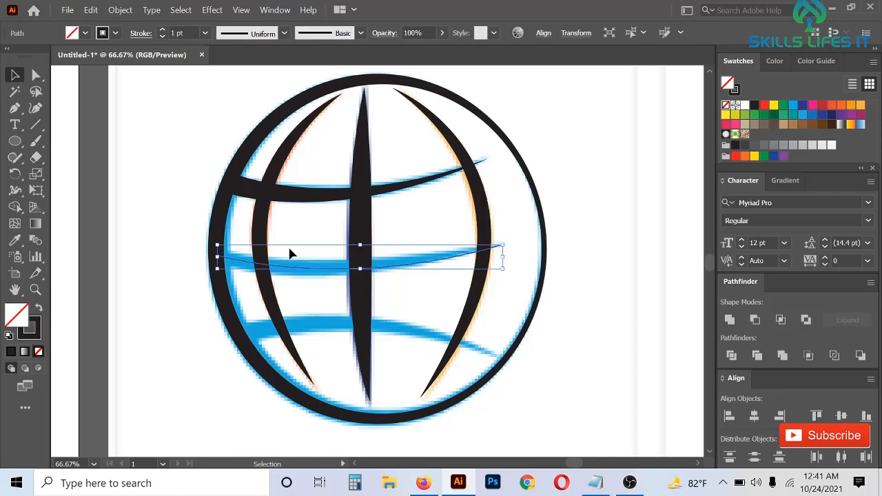
drag(163, 34, 163, 33)
click(163, 34)
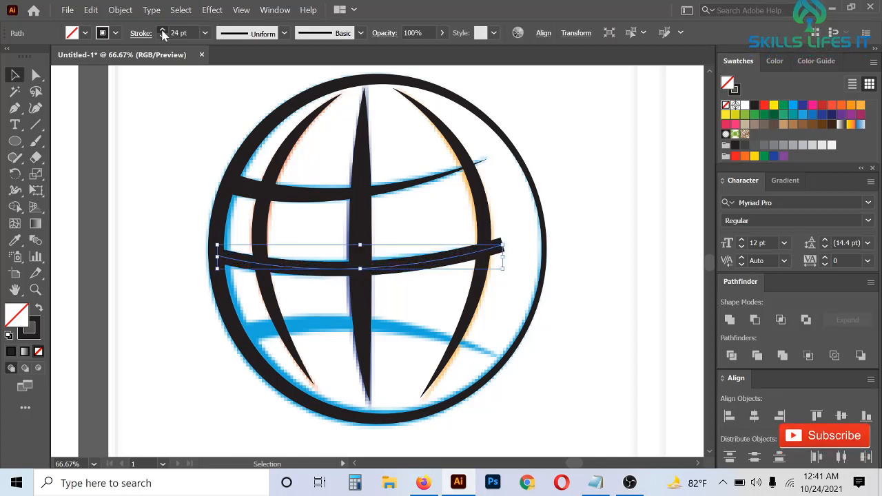
click(266, 34)
click(238, 144)
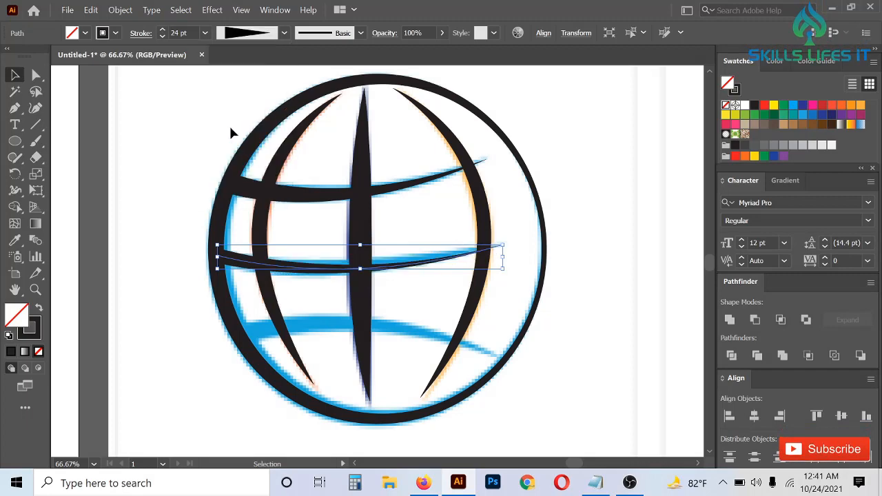
click(163, 34)
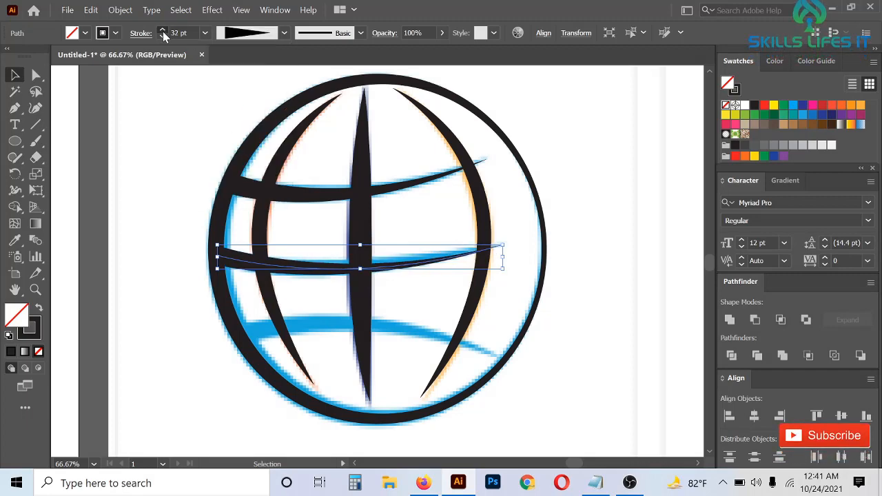
click(158, 186)
Trace the globe's lower blue latitude line from its right end to the ring's left side as a curved open path
scroll(158, 186, down, 3)
click(14, 108)
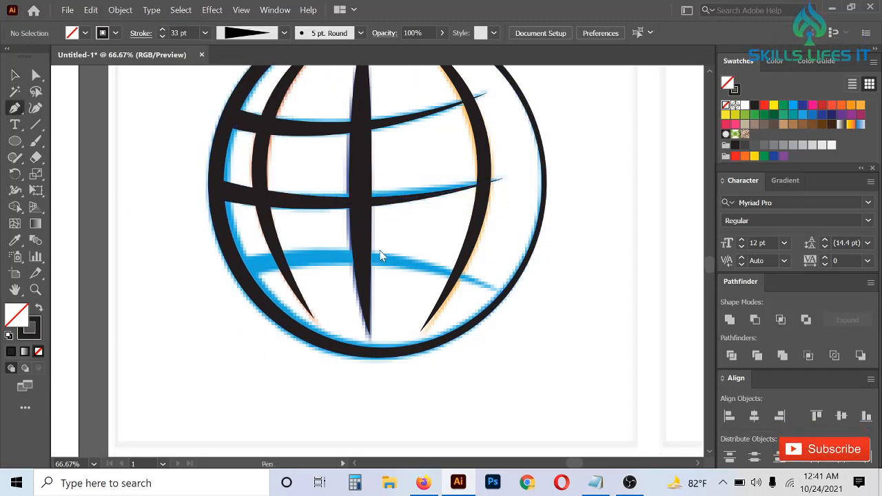
click(499, 296)
drag(237, 267, 65, 300)
key(v)
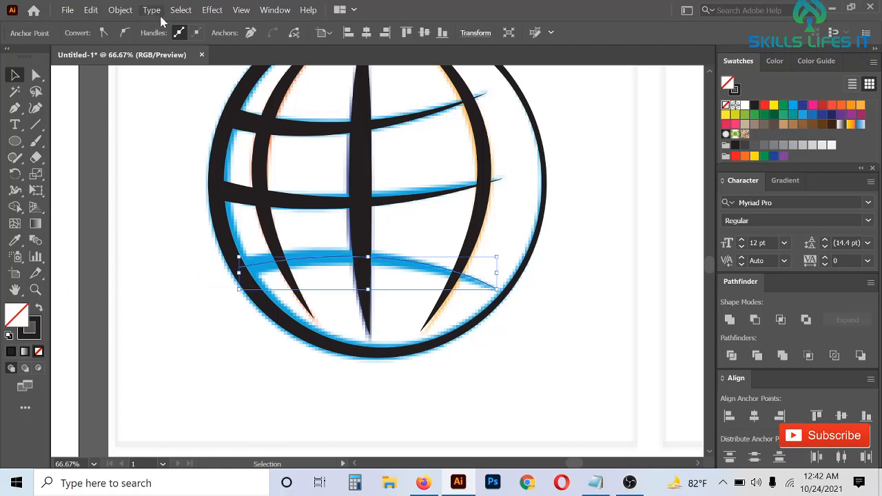
Try a 30 pt stroke with the triangular Width Profile 4 on the lower latitude path, and delete the path
click(158, 156)
drag(329, 237, 328, 284)
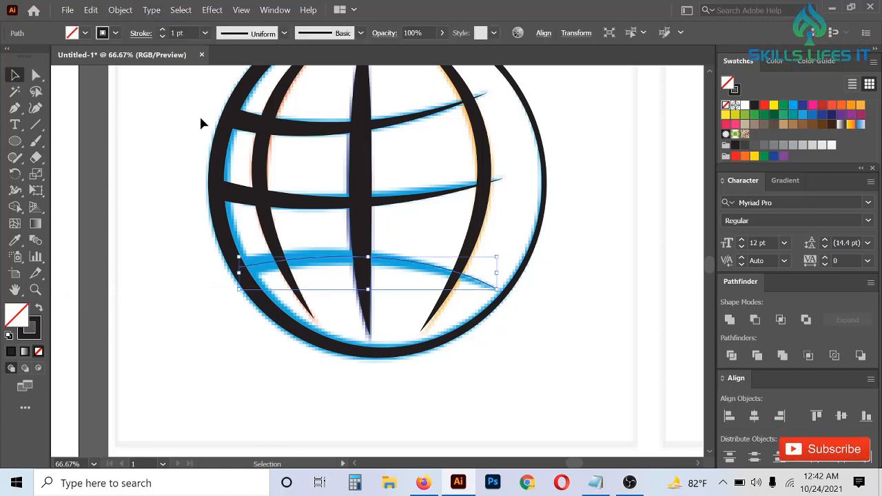
drag(164, 31, 164, 29)
click(284, 33)
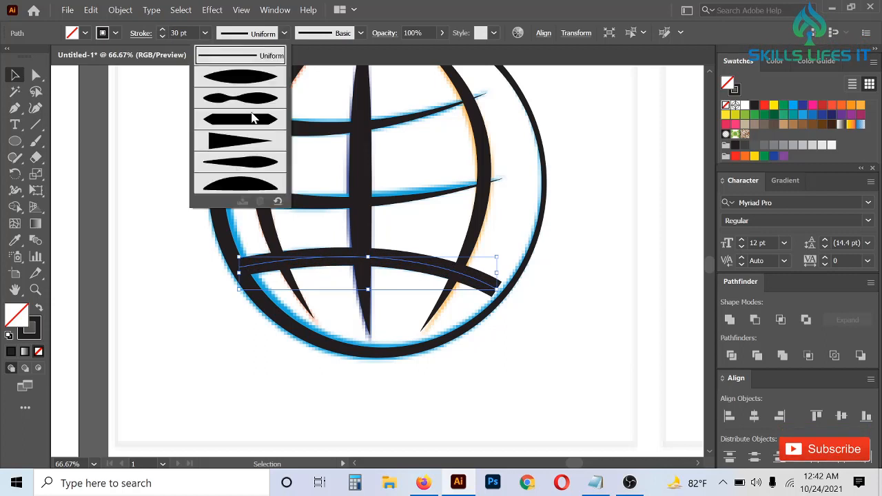
click(252, 138)
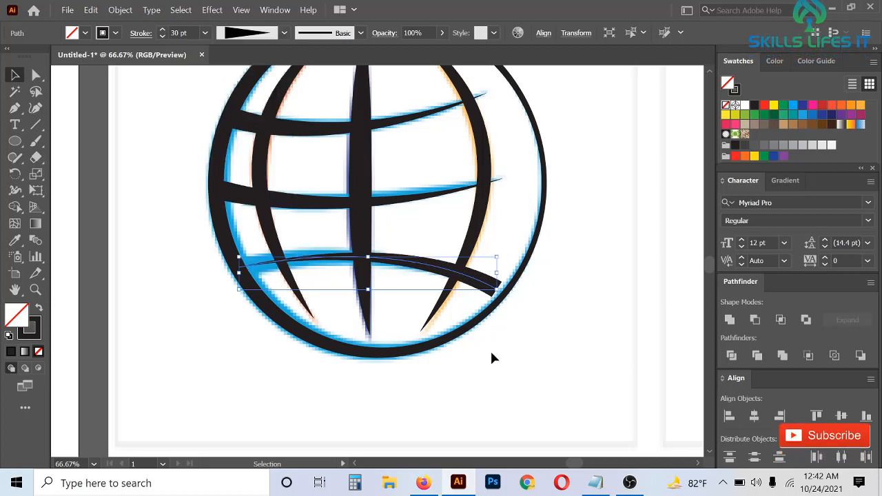
key(Delete)
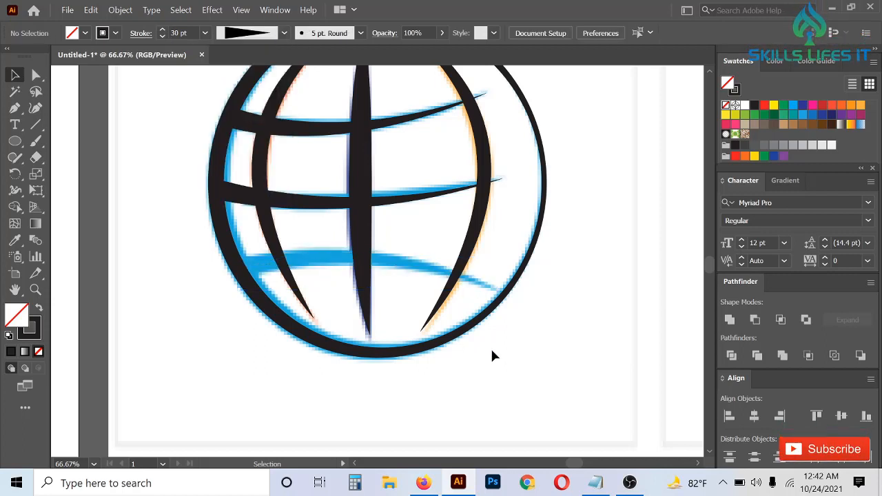
Retrace the globe's lower blue latitude line from the ring's left side to its right end as a curved open path with the Pen tool
click(14, 109)
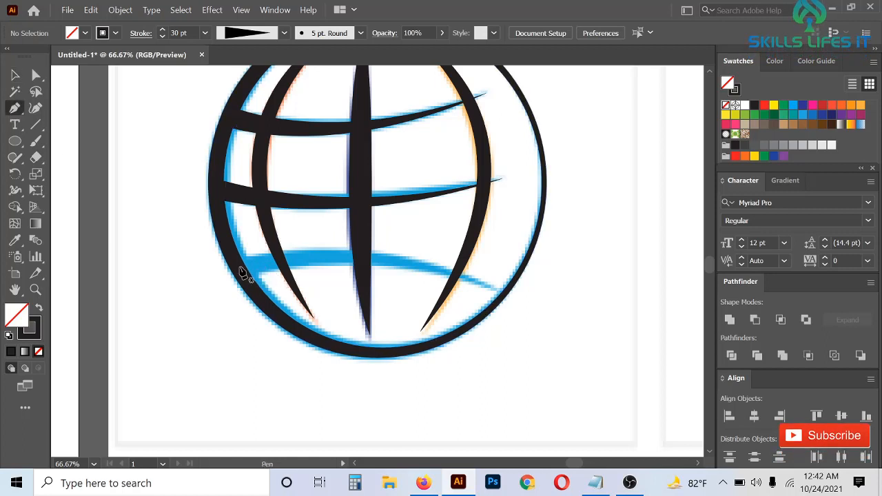
click(238, 266)
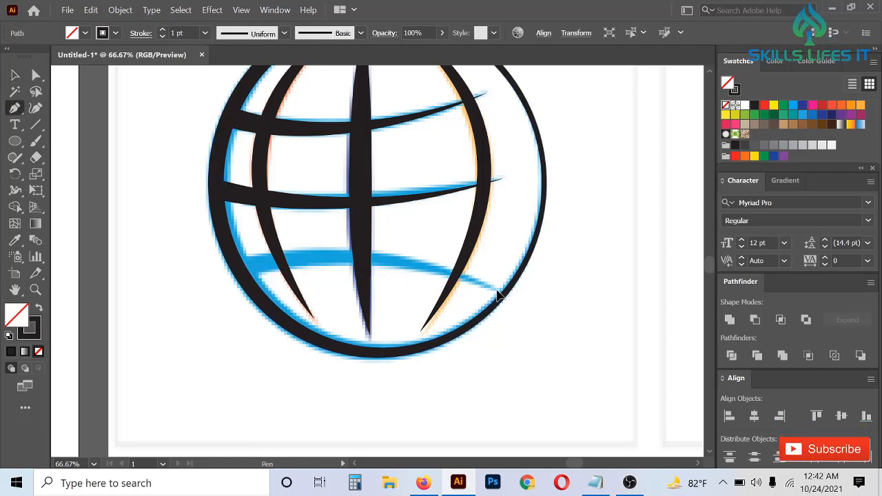
drag(498, 290, 637, 350)
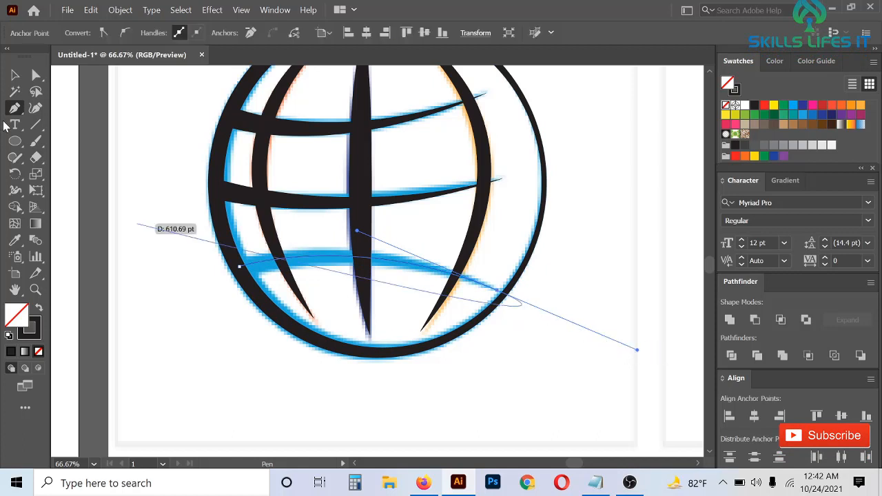
Give the lower latitude path a 41 pt stroke with the triangular Width Profile 4, thinning toward its right end
click(15, 77)
drag(318, 232, 320, 291)
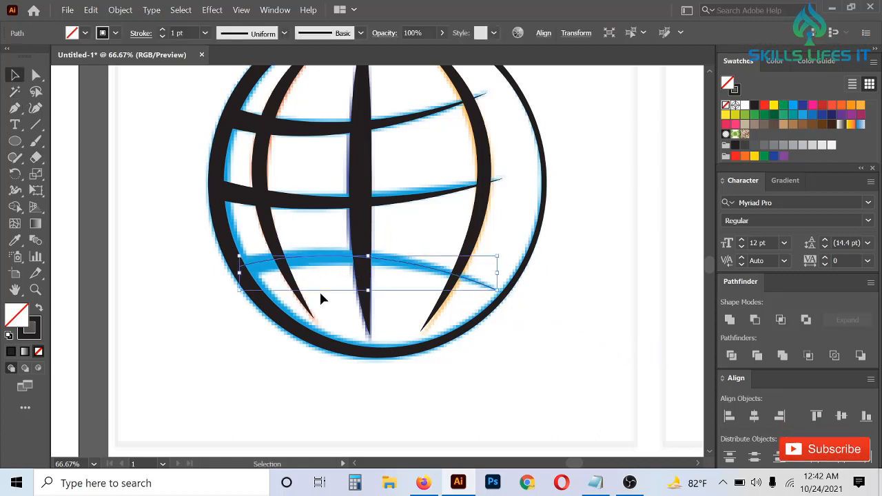
drag(162, 30, 160, 32)
click(261, 34)
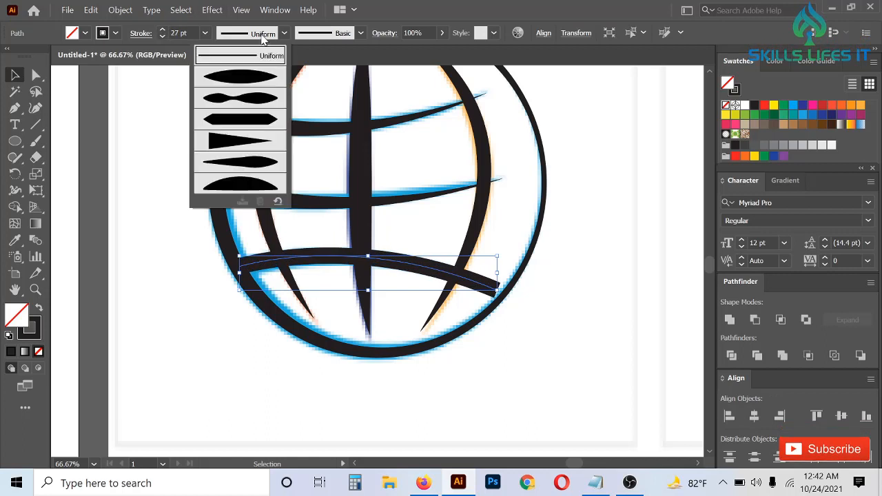
click(249, 143)
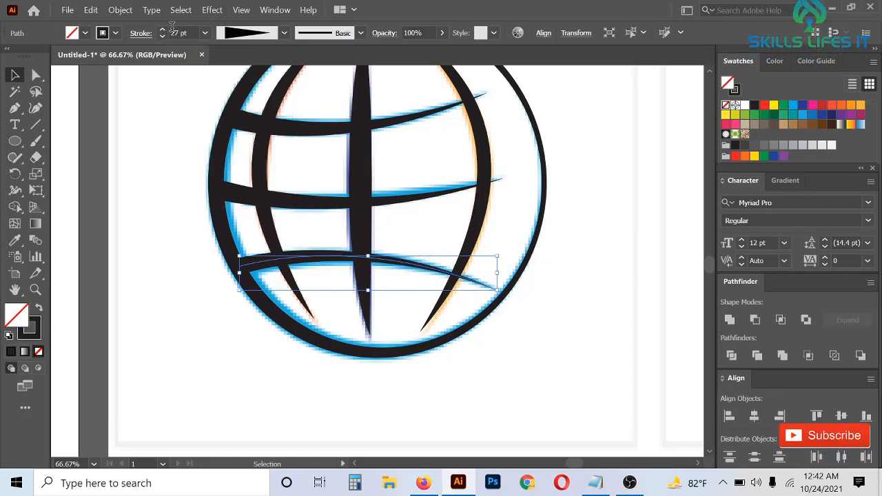
drag(164, 32, 164, 32)
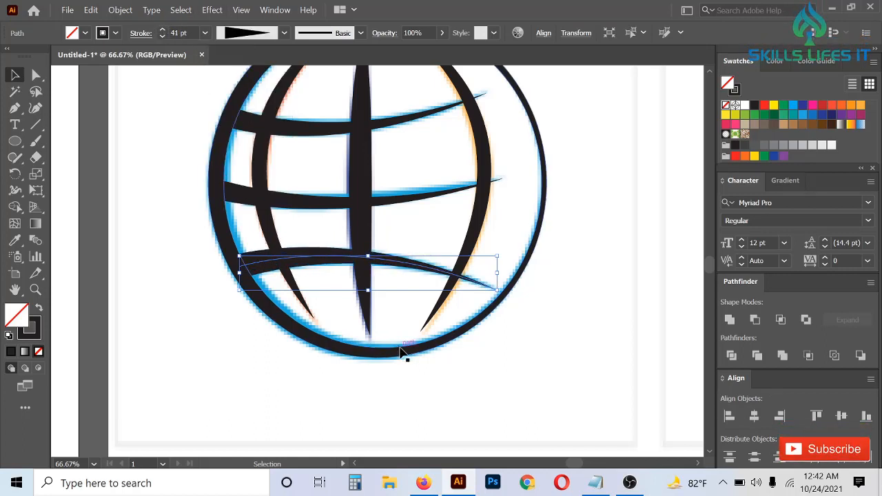
click(427, 393)
Select all the traced globe strokes and expand their appearance into filled shapes
scroll(383, 350, down, 3)
drag(461, 376, 238, 181)
scroll(378, 276, up, 2)
click(135, 10)
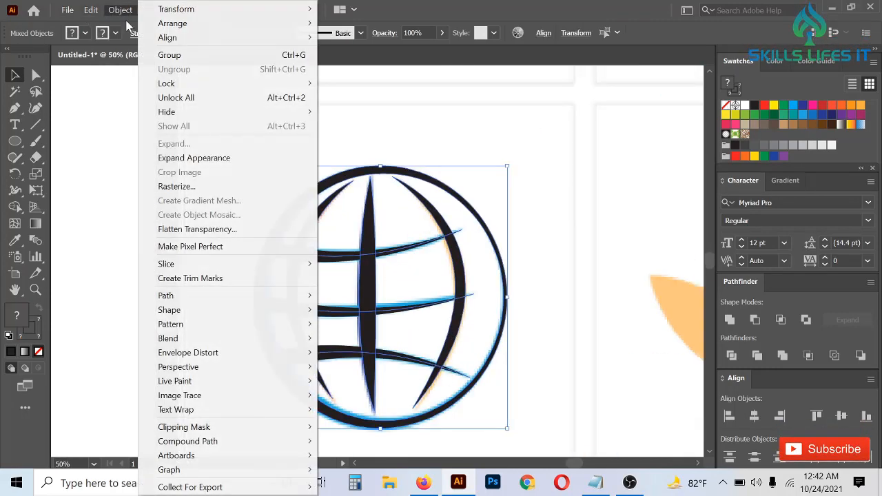
click(177, 158)
click(427, 274)
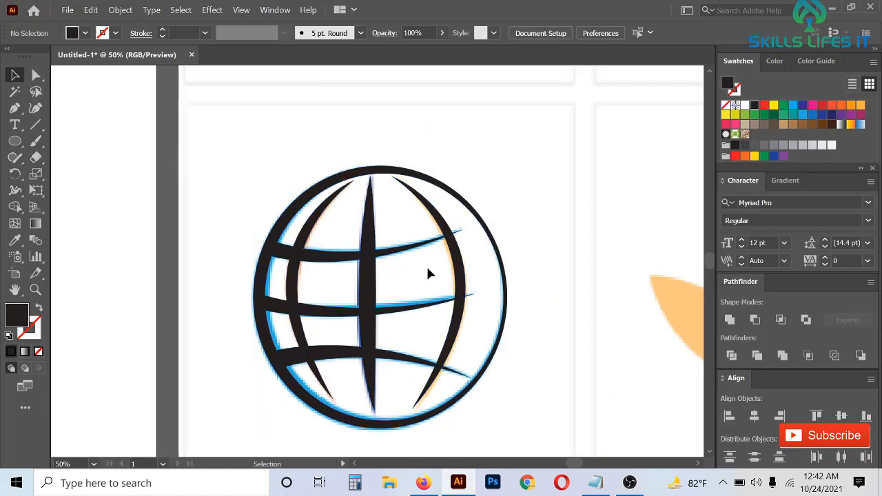
Clear the outer ring's black fill and fill it with the blue sampled from the reference ring using the Eyedropper
click(36, 74)
scroll(388, 198, up, 2)
click(314, 160)
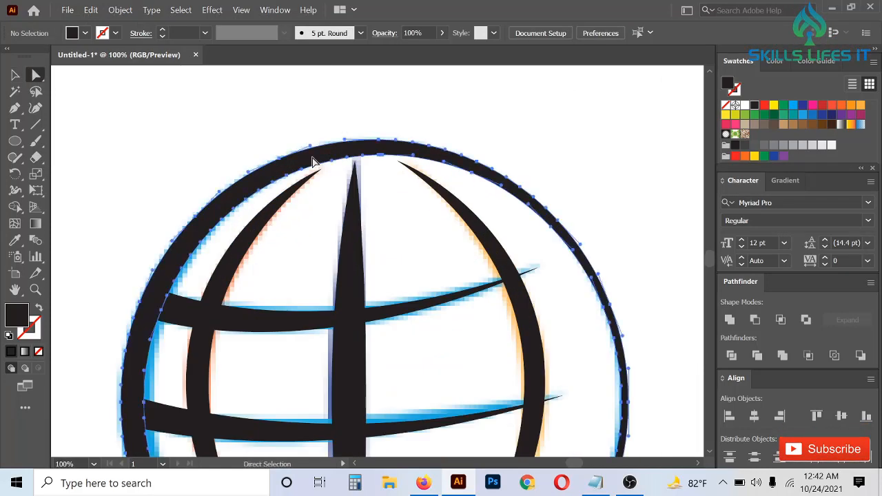
click(726, 106)
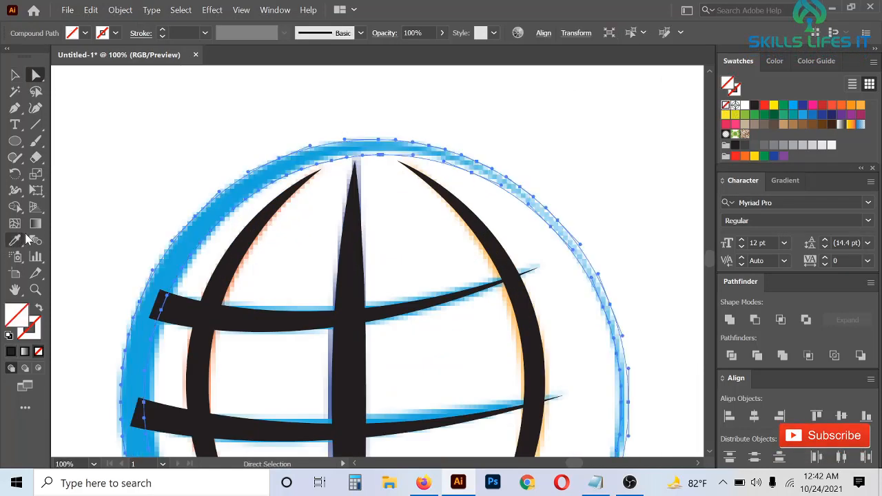
click(15, 239)
click(180, 264)
Fill the three latitude bands with the blue sampled from the globe's outer ring
click(36, 75)
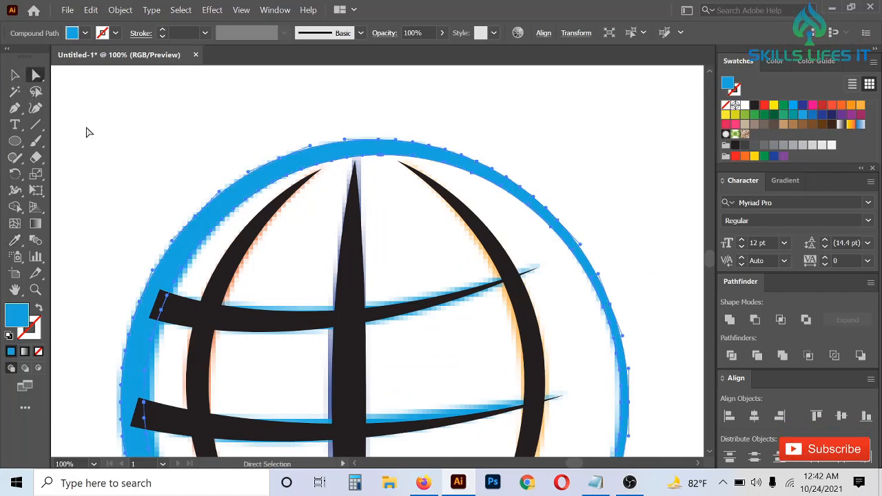
scroll(292, 252, down, 4)
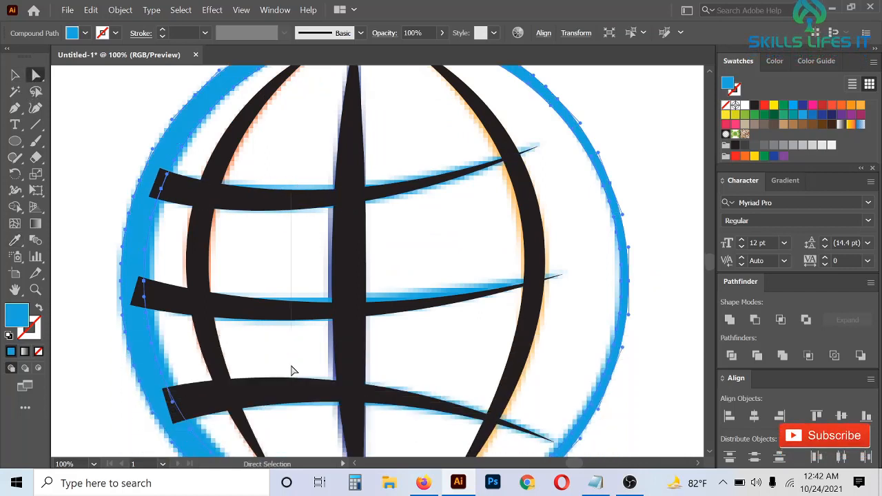
click(286, 404)
click(15, 240)
click(172, 155)
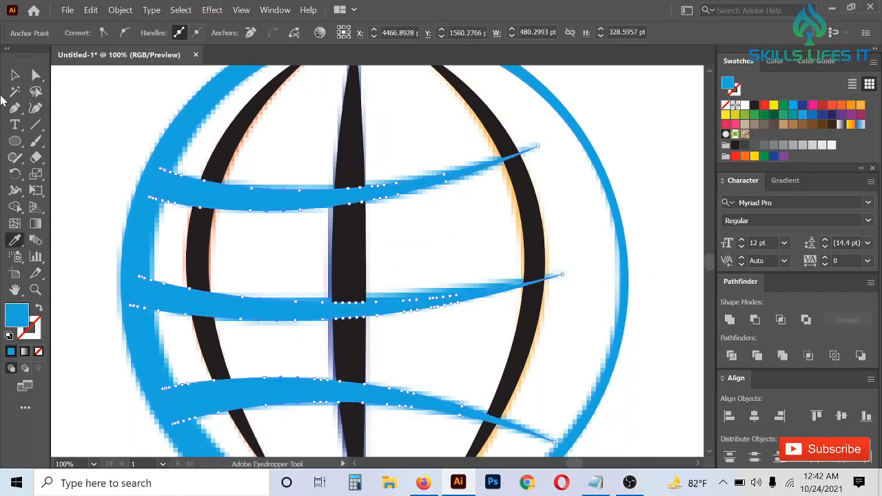
click(36, 74)
click(301, 153)
Clear the left meridian's fill and recolor it with the orange sampled from the reference image beneath it
click(235, 133)
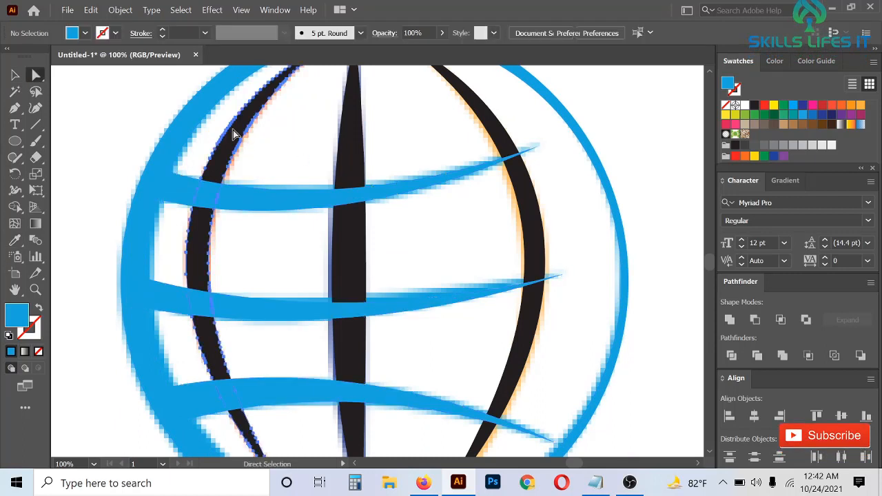
click(726, 105)
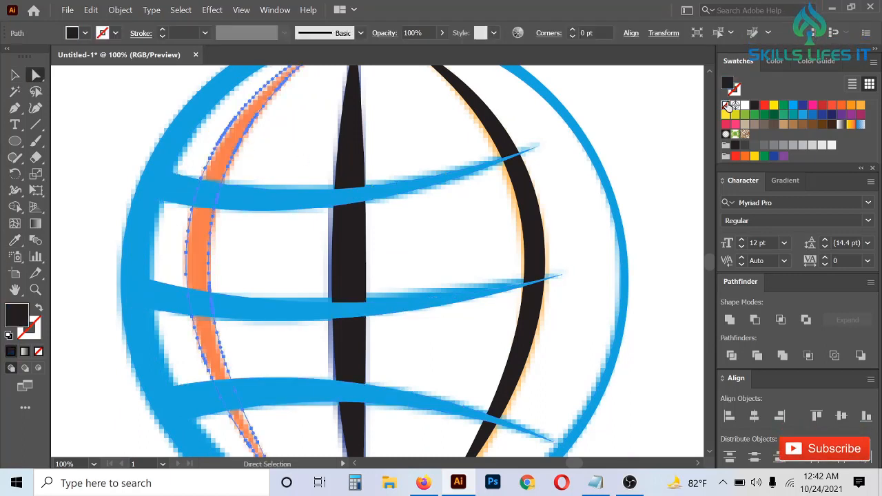
click(15, 240)
click(237, 136)
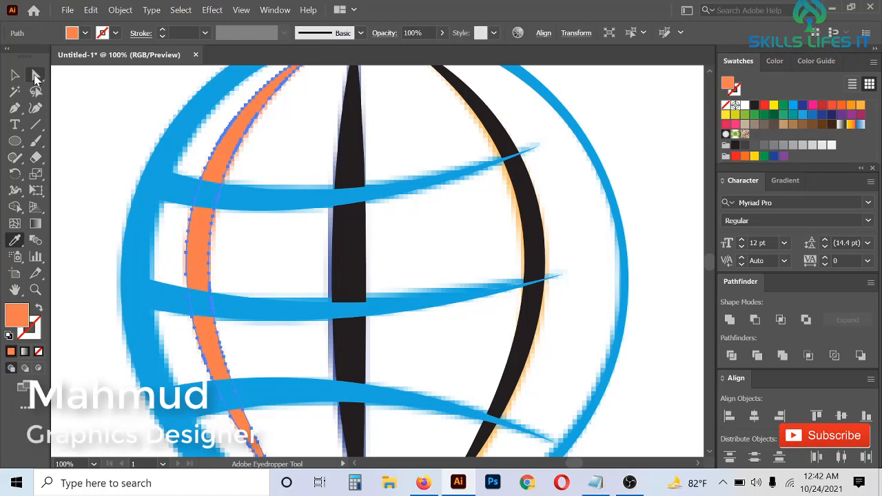
key(a)
click(468, 141)
Clear the right meridian's fill and recolor it with the light orange sampled from the reference image
click(499, 131)
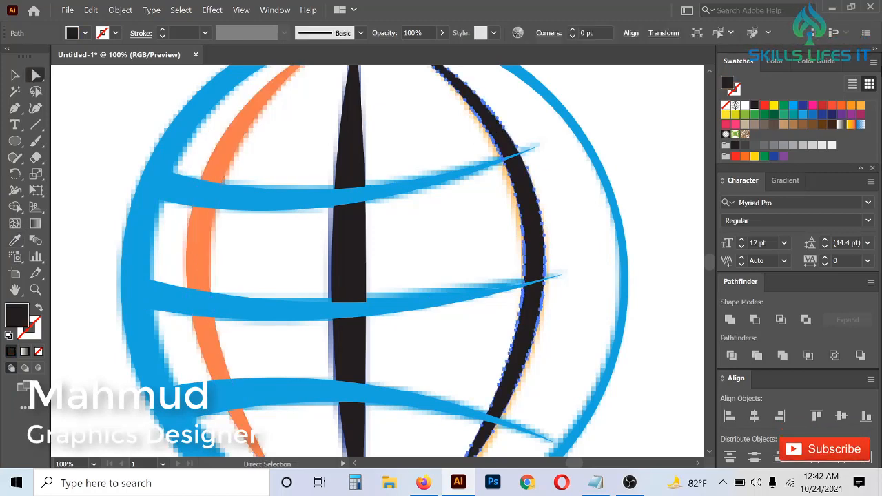
click(725, 107)
click(14, 240)
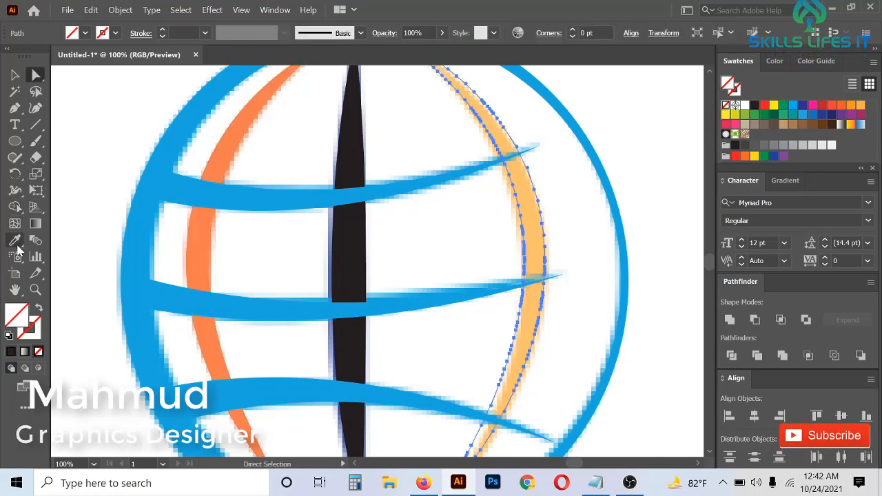
click(506, 141)
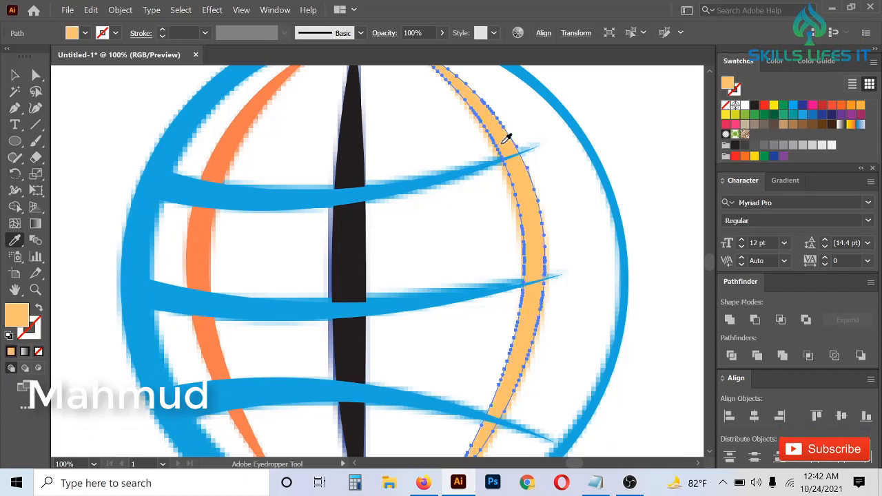
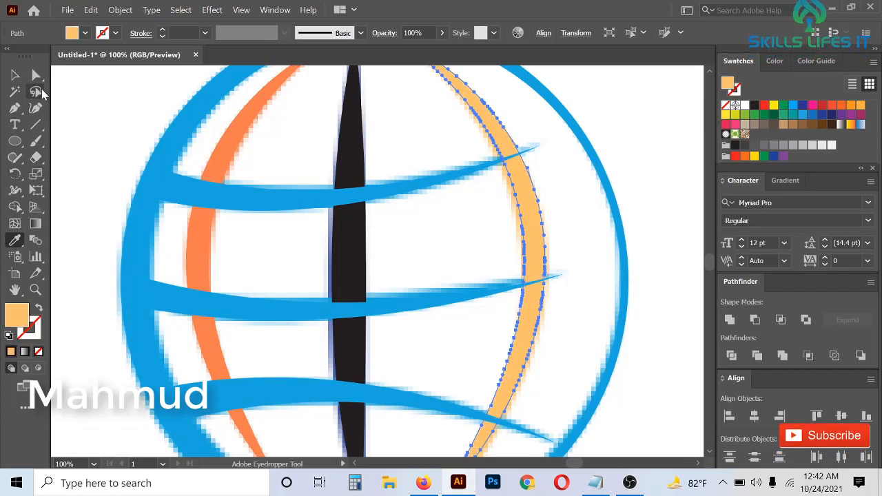
Clear the central meridian's fill and recolor it with the dark blue sampled from the reference image
click(36, 74)
click(352, 157)
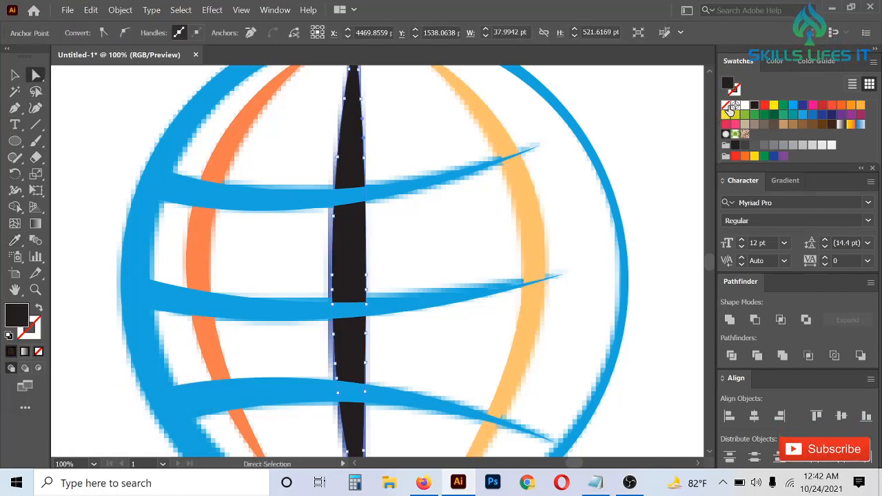
click(727, 105)
click(14, 240)
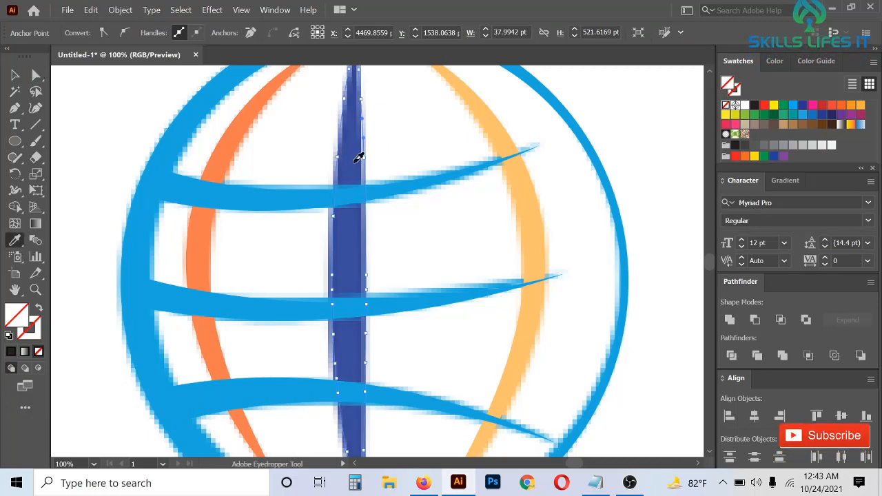
click(357, 157)
click(15, 76)
click(266, 155)
Select all the pieces of the recolored globe and group them
scroll(448, 227, down, 5)
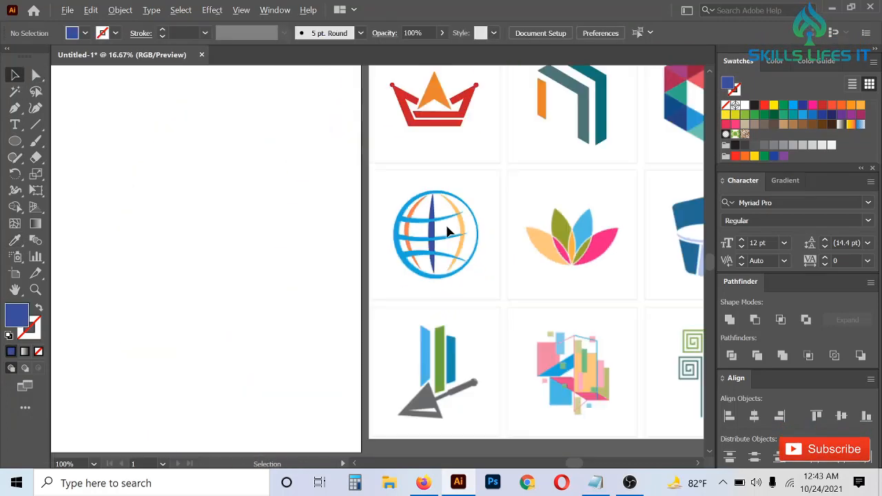
drag(390, 308, 487, 172)
right_click(484, 204)
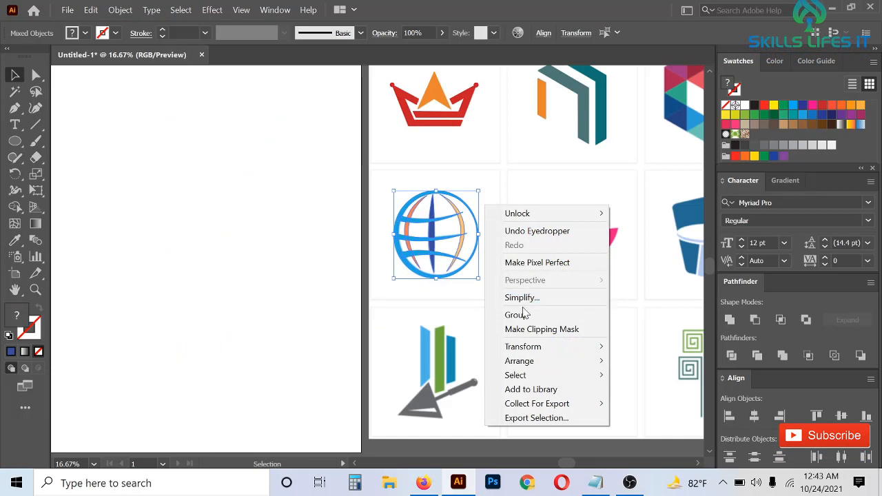
click(516, 315)
click(400, 285)
scroll(400, 279, down, 1)
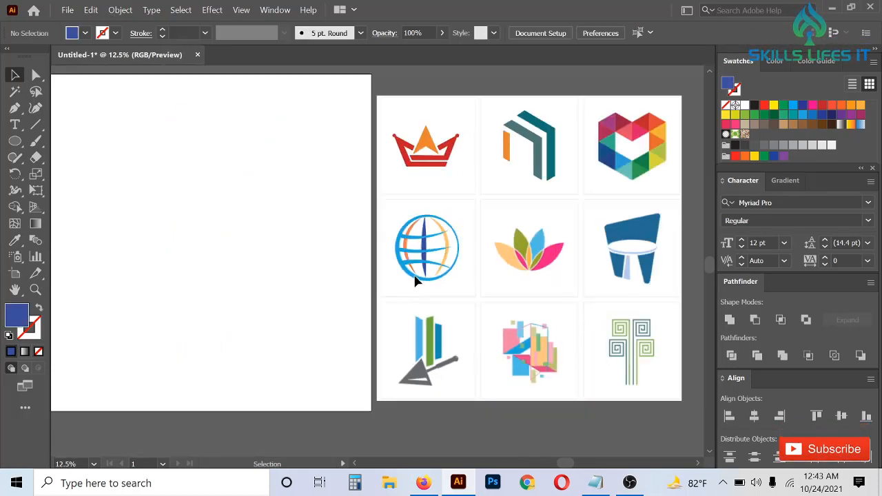
Trace the lotus's light orange left petal as a closed curved Pen path with pointed ends at its outer tip and base
drag(405, 98, 543, 284)
scroll(544, 284, up, 1)
scroll(551, 275, up, 1)
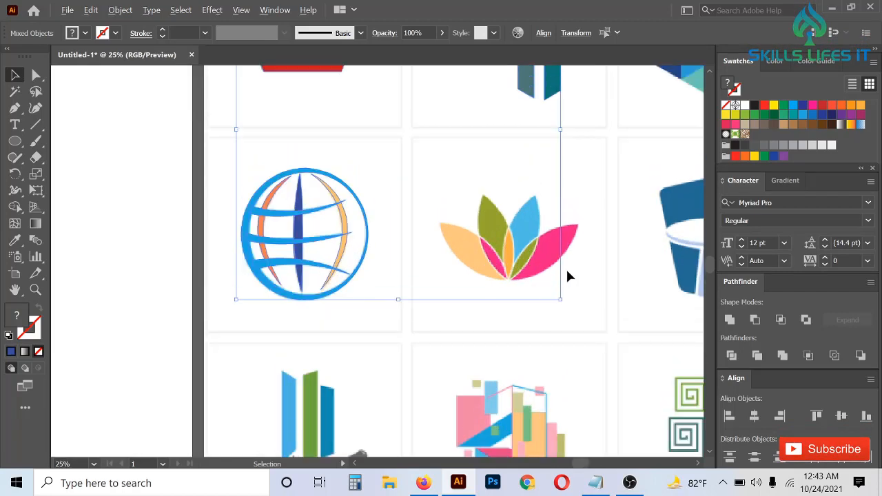
scroll(566, 268, up, 1)
scroll(472, 240, up, 1)
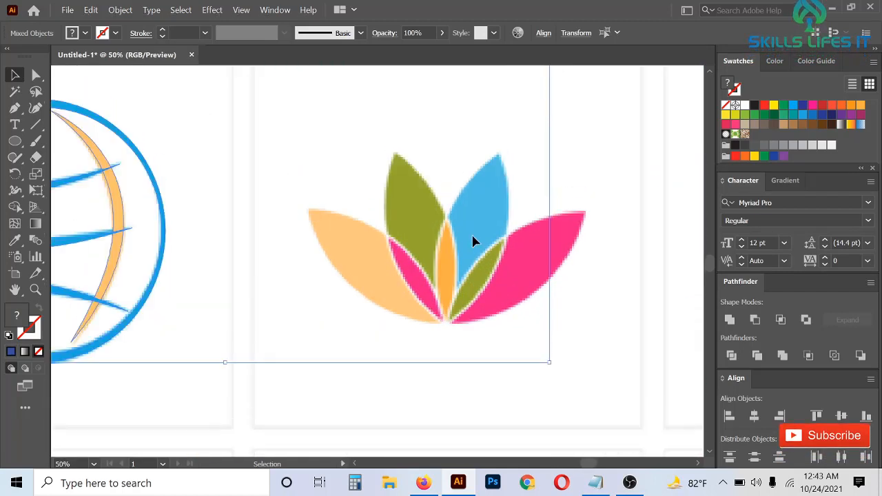
click(14, 107)
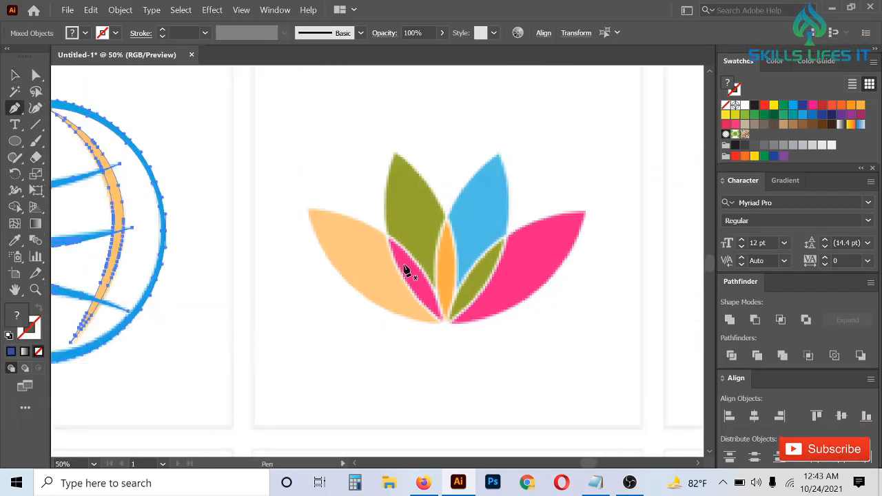
scroll(408, 277, up, 1)
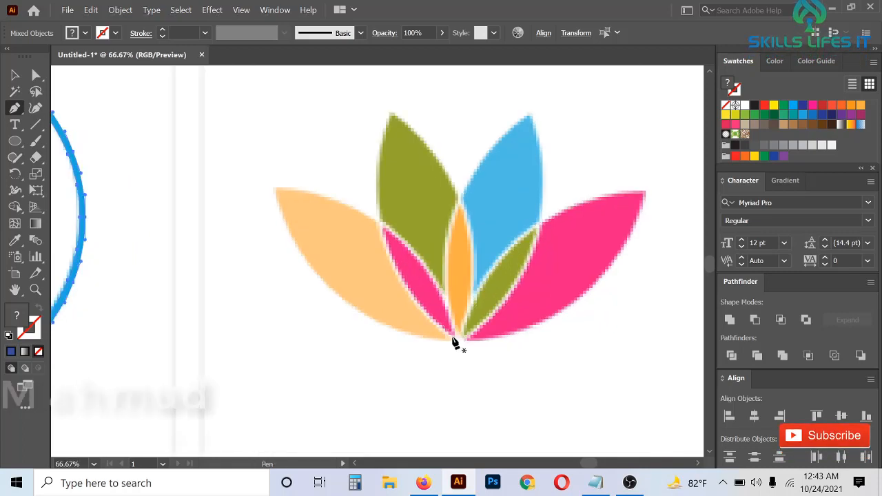
click(453, 339)
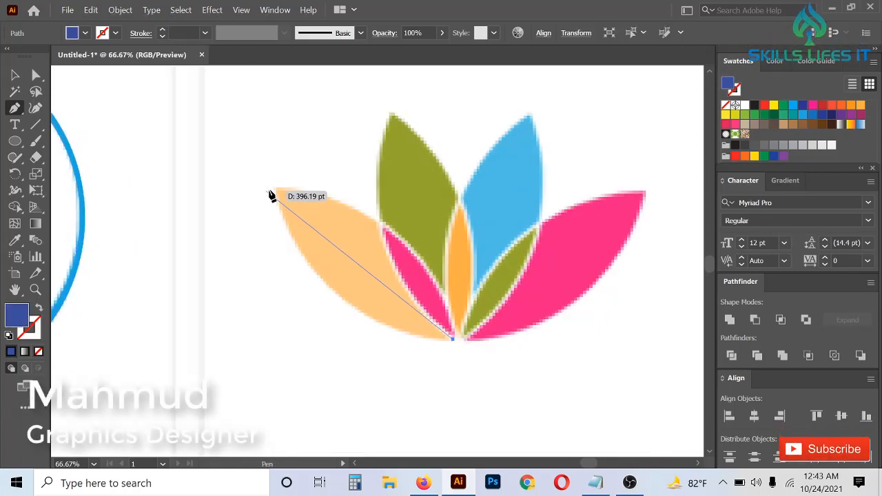
drag(277, 189, 247, 128)
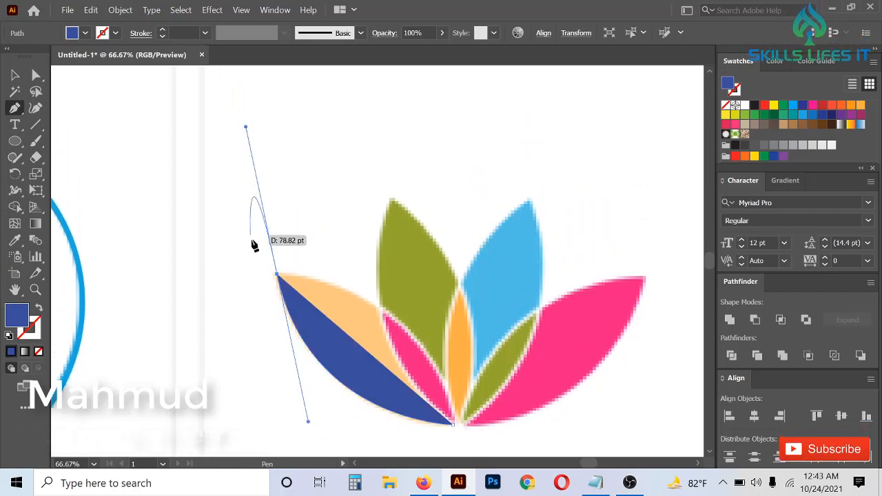
click(277, 276)
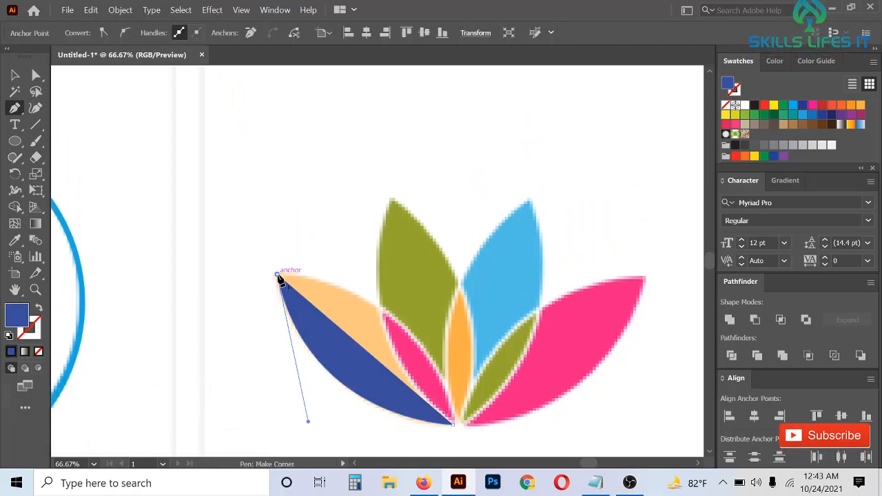
scroll(418, 392, down, 2)
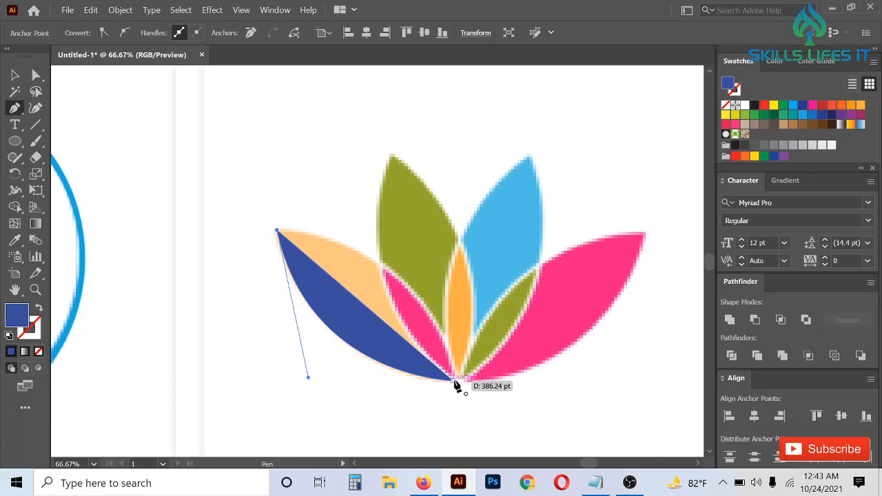
drag(455, 381, 477, 449)
scroll(484, 354, up, 2)
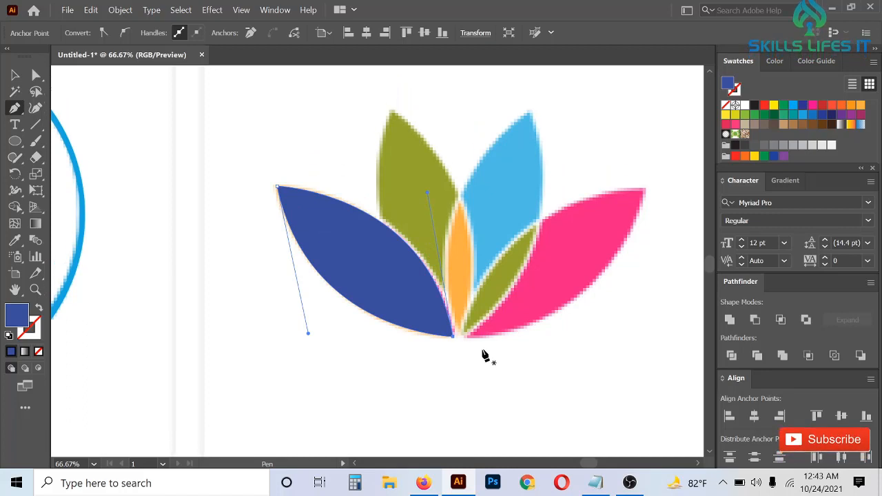
Clear the traced left petal's fill and recolor it with the light orange sampled from the reference image
click(732, 320)
click(725, 110)
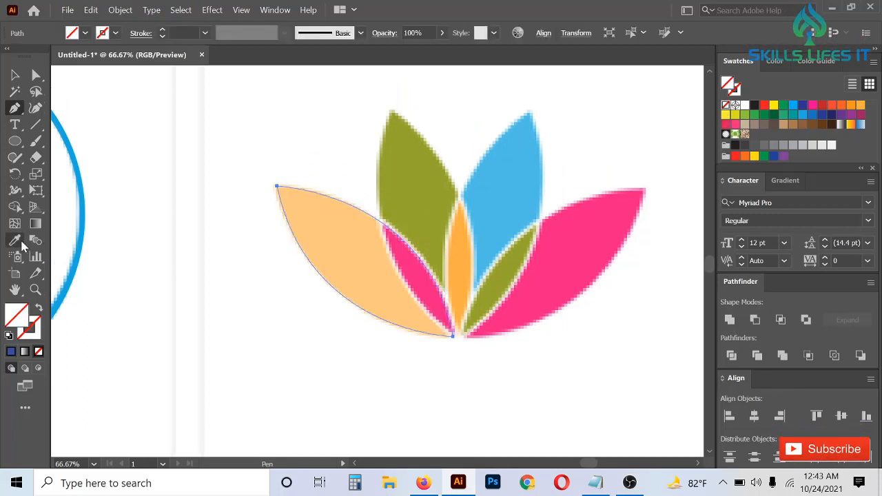
click(15, 240)
click(341, 233)
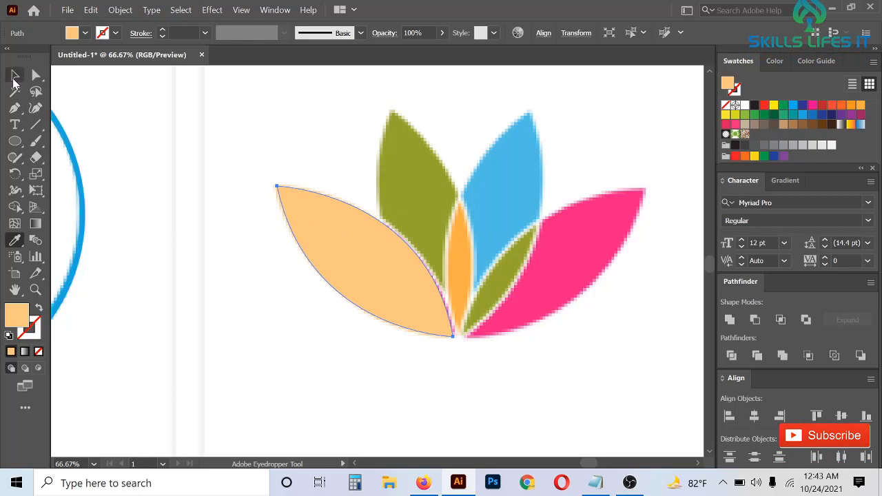
Rotate a copy of the left petal about the lotus's base onto the green petal, and repeat the transformation twice to form four petals
click(15, 77)
scroll(426, 194, up, 1)
scroll(426, 196, down, 1)
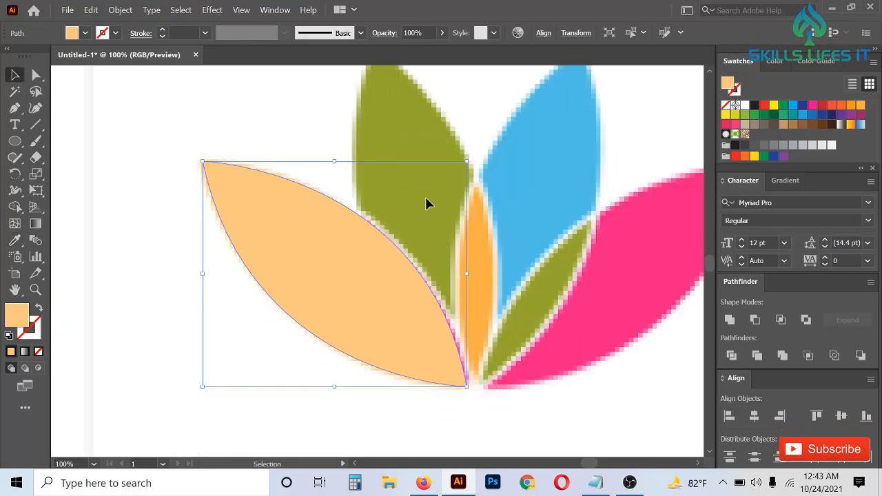
click(16, 173)
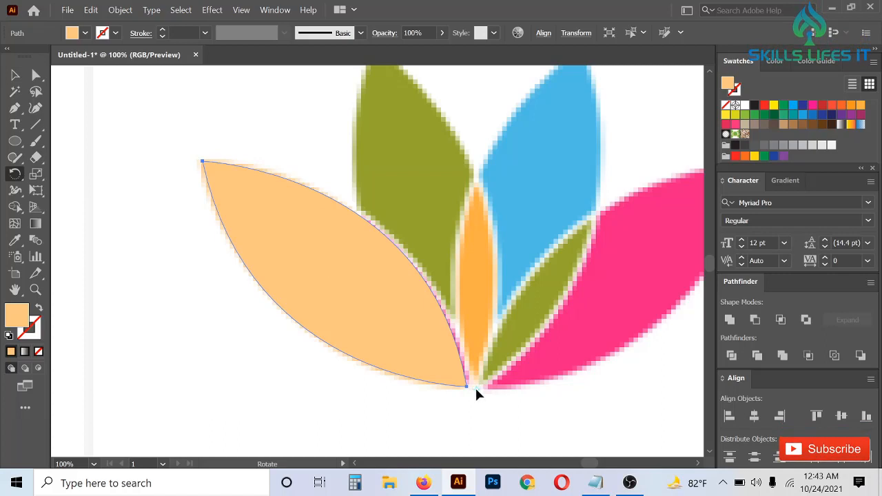
scroll(475, 389, up, 2)
drag(218, 227, 390, 136)
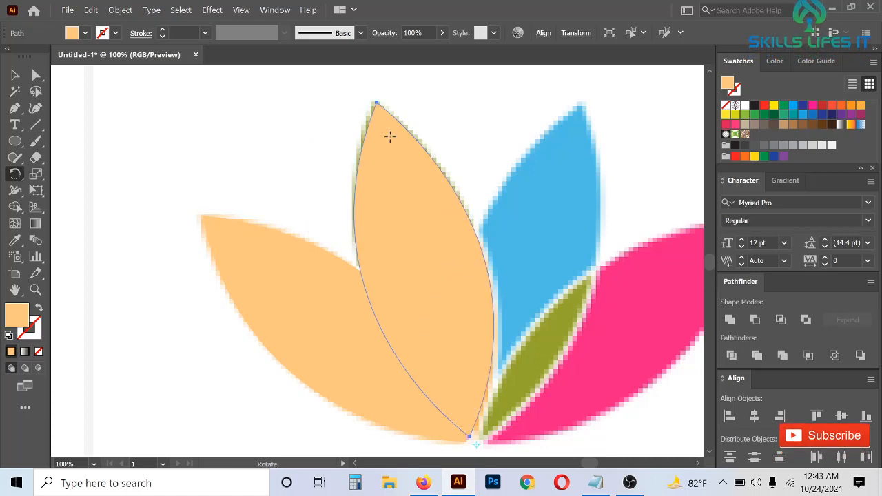
key(v)
key(ctrl+d)
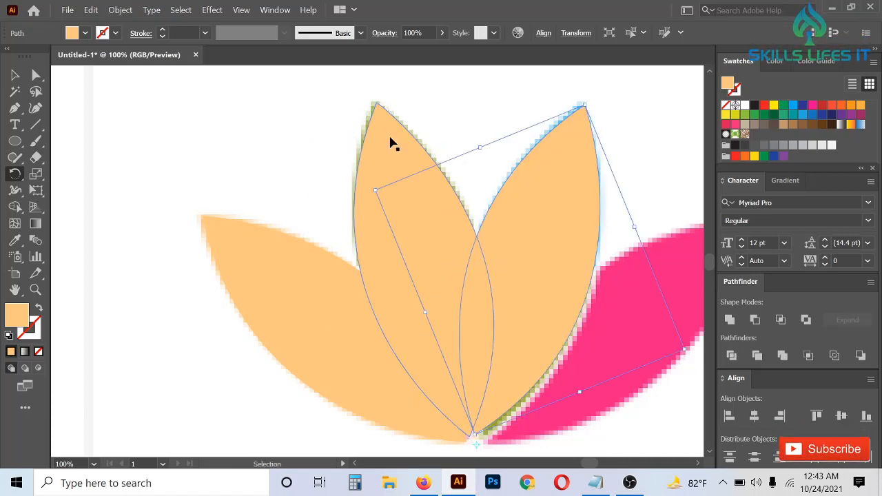
key(ctrl+d)
key(r)
key(ctrl+minus)
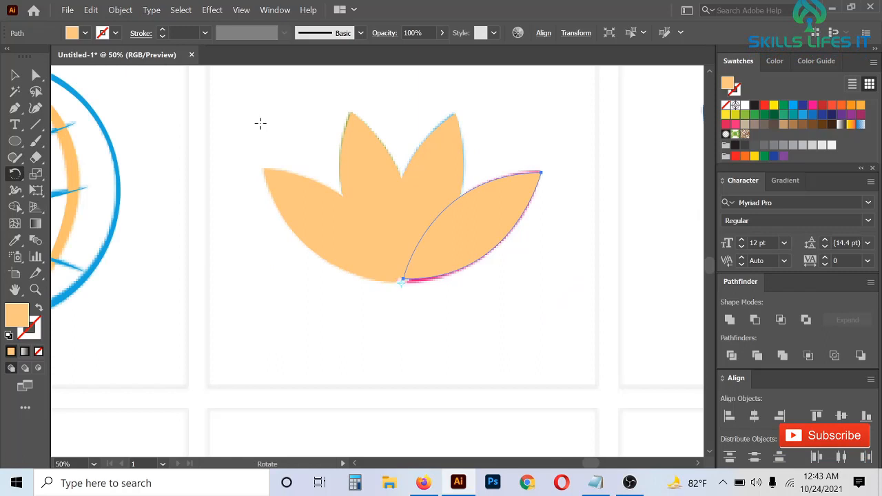
Select all four petals and split them into separate pieces at their overlaps with Pathfinder Divide
click(15, 76)
drag(286, 131, 503, 322)
key(ctrl+plus)
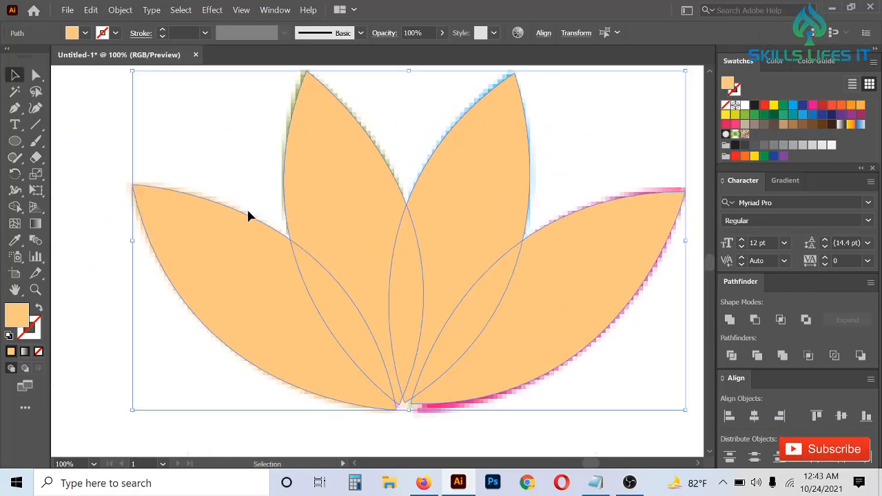
key(ctrl+minus)
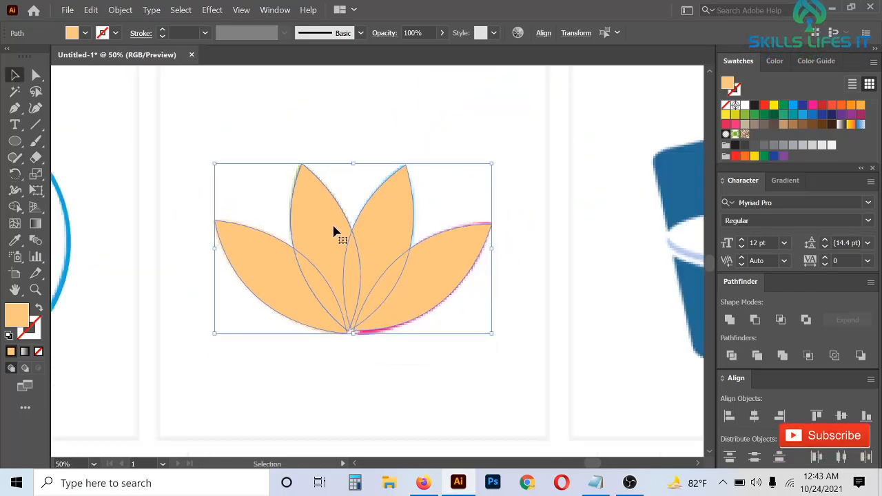
key(ctrl+minus)
drag(339, 250, 455, 405)
key(ctrl+z)
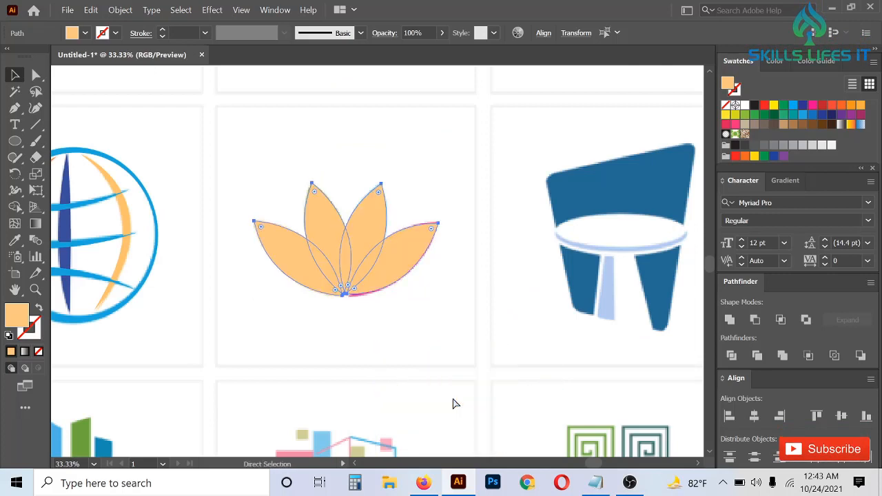
click(344, 256)
key(ctrl+plus)
key(ctrl+plus)
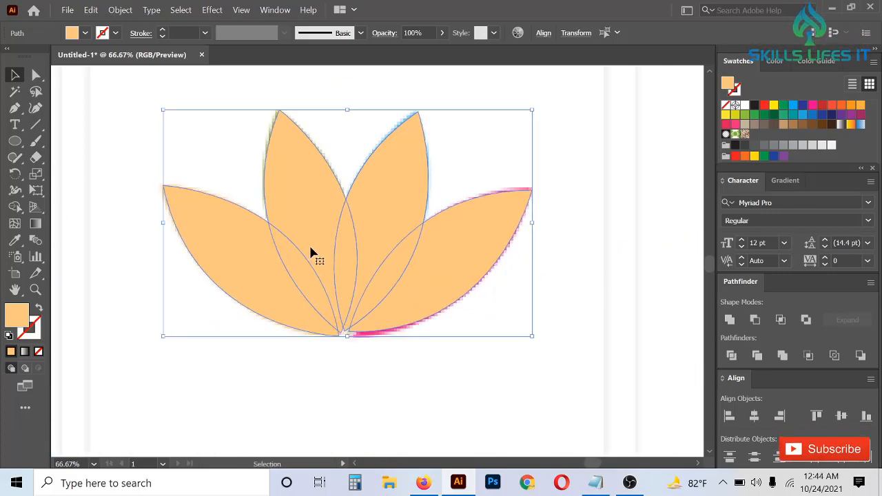
click(733, 356)
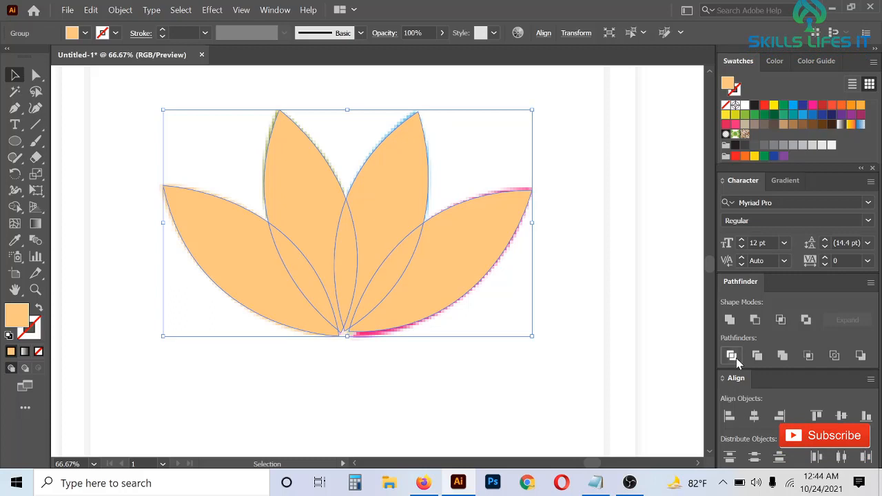
Clear the upper-left petal's fill and recolor it with the olive green sampled from the reference image
click(36, 76)
click(179, 177)
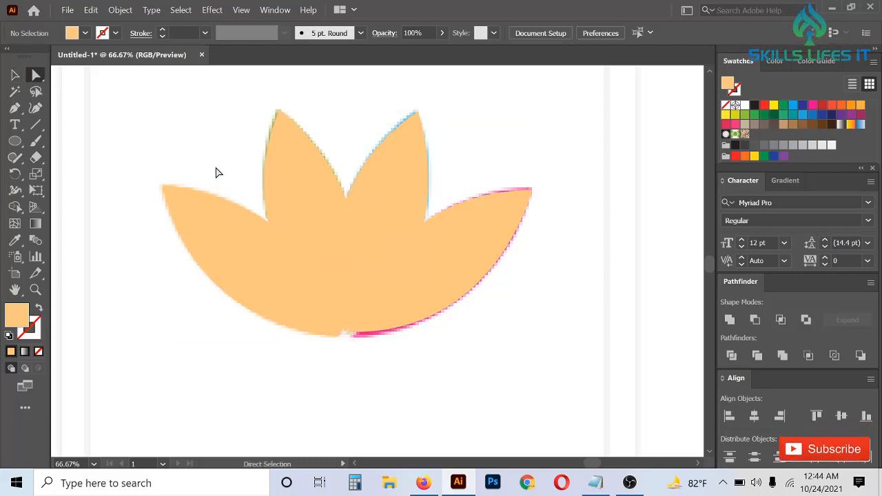
scroll(217, 173, up, 1)
click(314, 177)
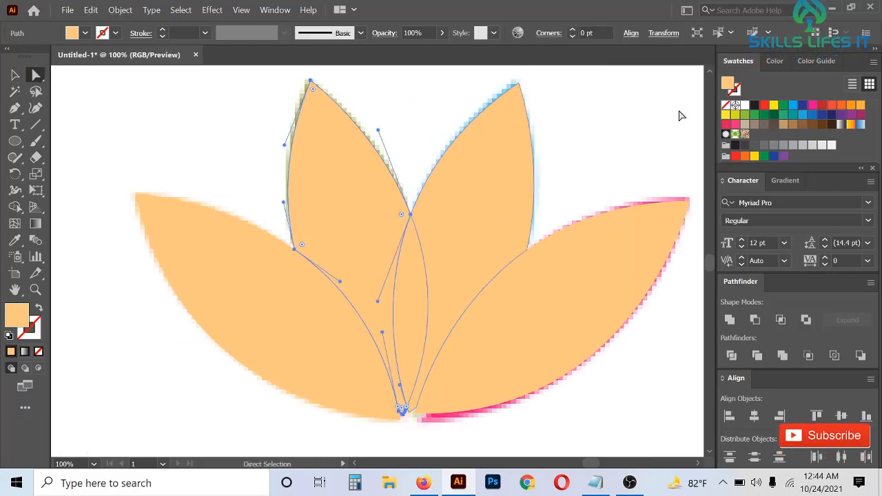
click(728, 106)
click(14, 241)
click(354, 192)
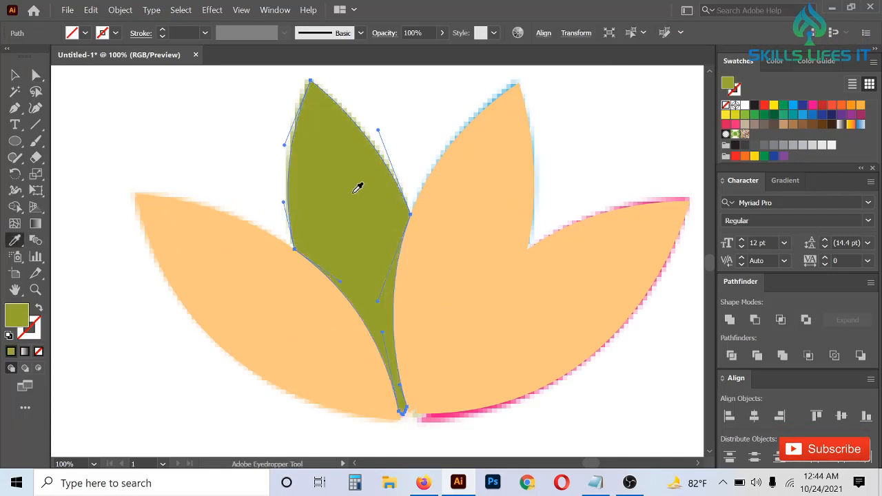
Clear the upper-right petal's fill and recolor it with the light blue sampled from the reference image
click(36, 74)
click(508, 158)
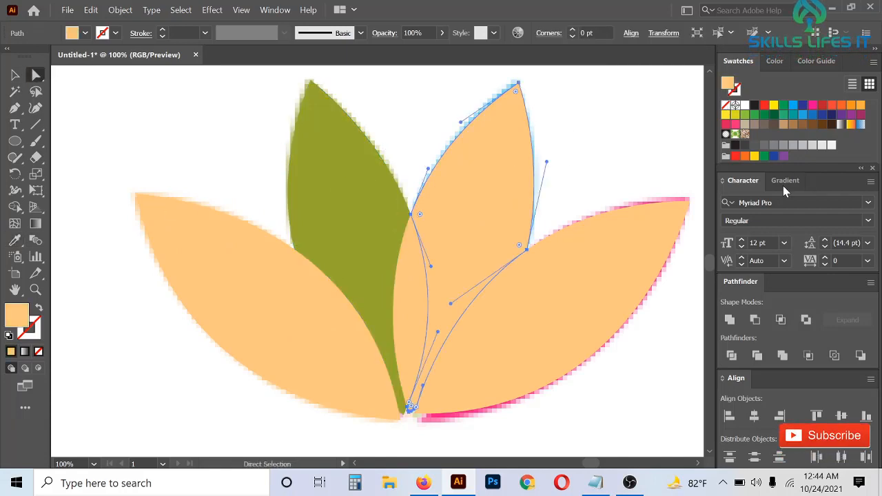
click(728, 106)
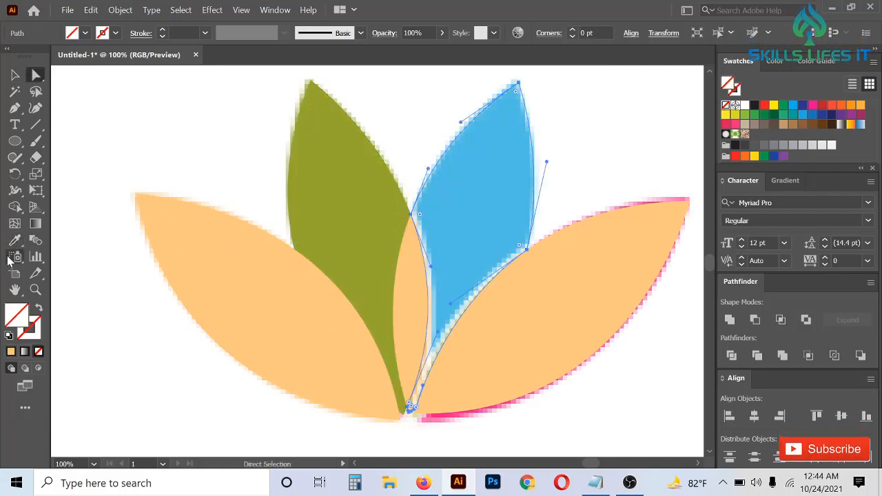
click(15, 240)
click(464, 232)
Clear the outer right petal's fill and recolor it with the pink sampled from the reference image
click(36, 75)
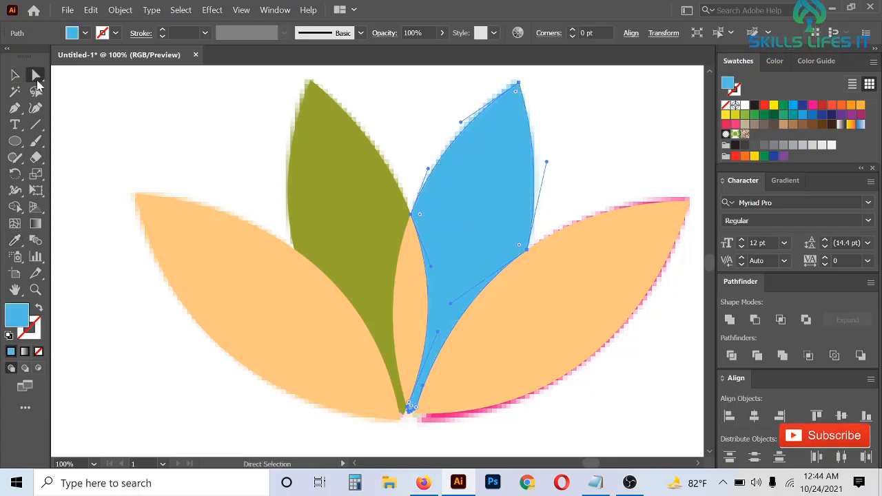
click(227, 174)
click(644, 250)
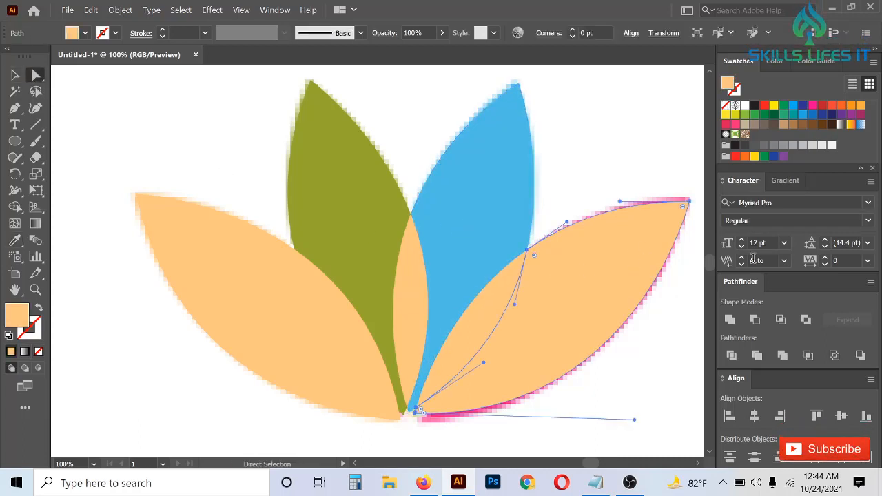
click(727, 106)
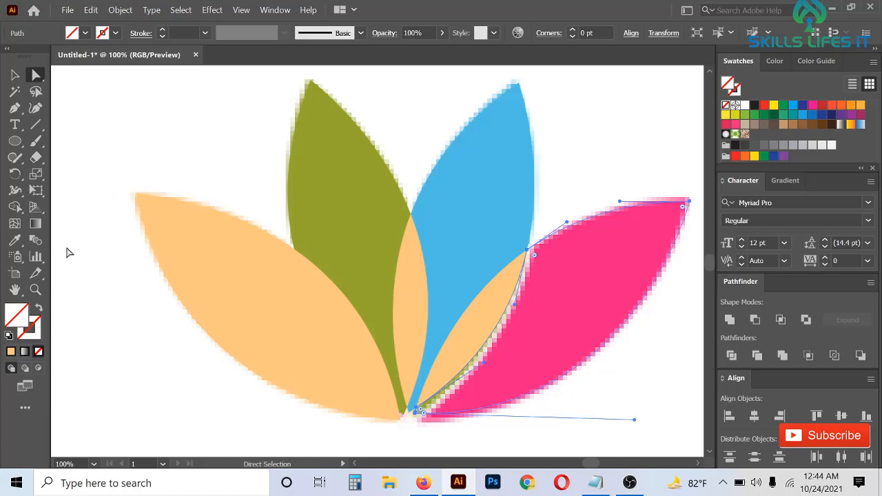
click(14, 240)
click(587, 294)
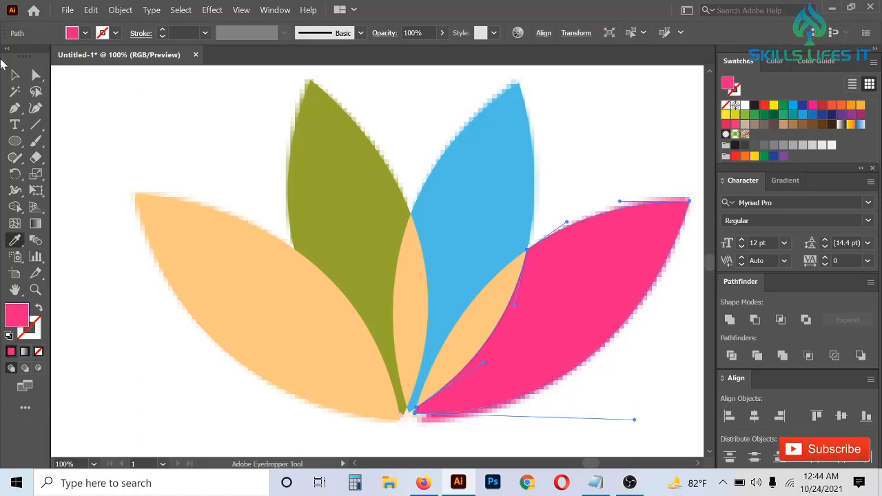
Clear the fill of the overlap piece between the two left petals and recolor it with the pink sampled from the reference image
click(32, 78)
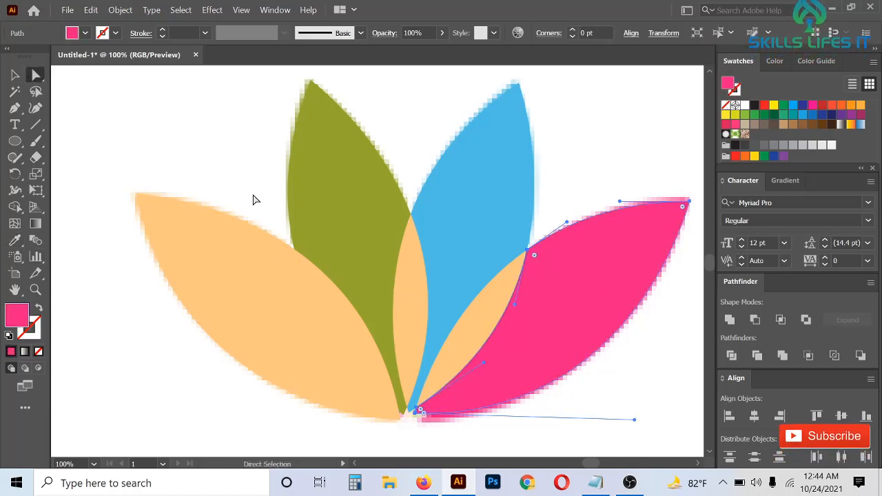
click(331, 304)
click(726, 106)
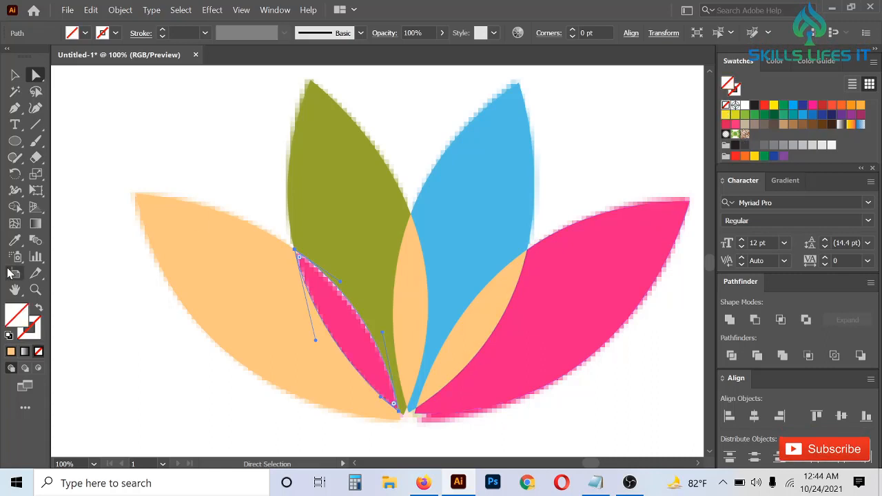
key(i)
click(356, 328)
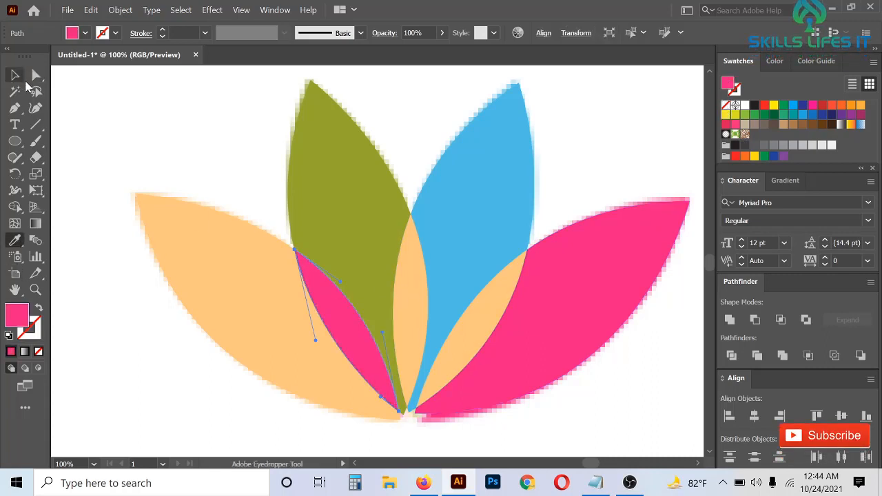
Clear the fill of the central overlap piece between the two upper petals and recolor it with the orange sampled from the reference image
click(36, 76)
click(200, 166)
click(421, 296)
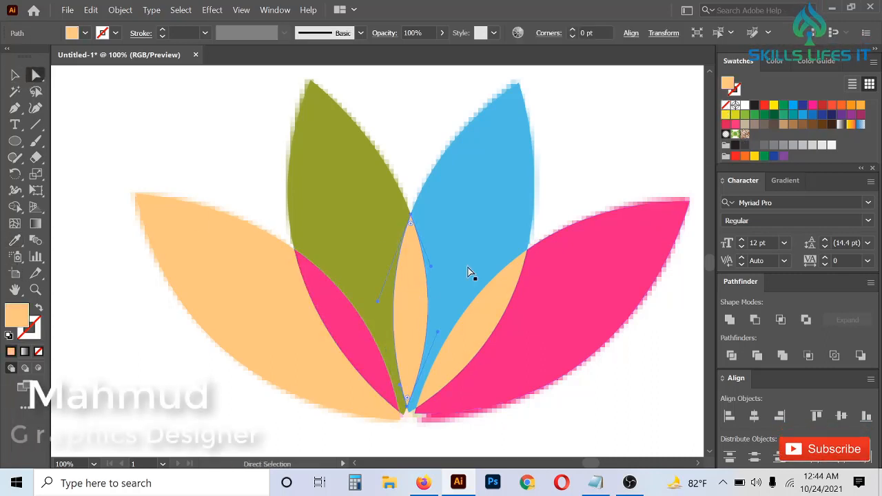
click(725, 106)
click(15, 243)
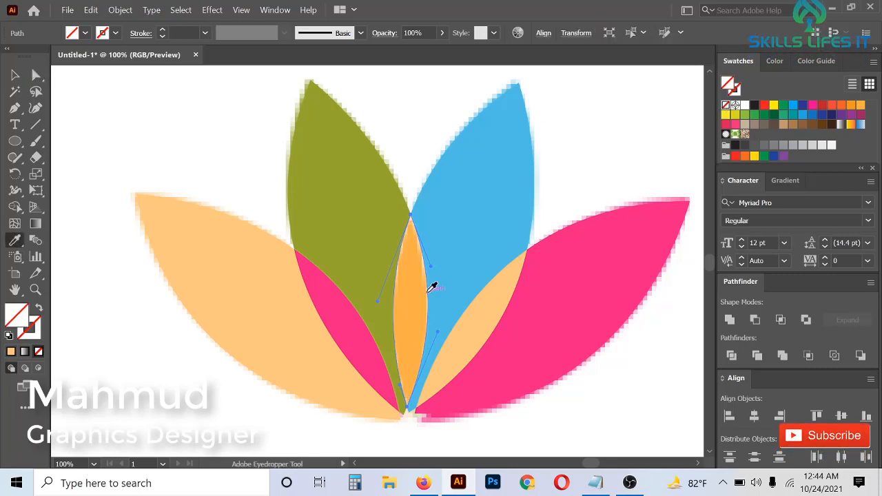
click(412, 291)
click(35, 75)
click(73, 113)
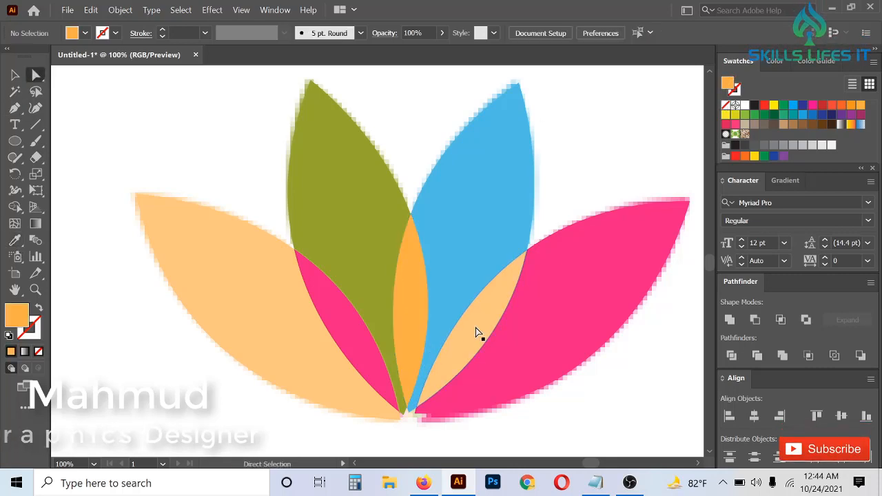
Clear the fill of the overlap piece between the two right petals and recolor it with the olive green sampled from the reference image
click(476, 332)
click(725, 106)
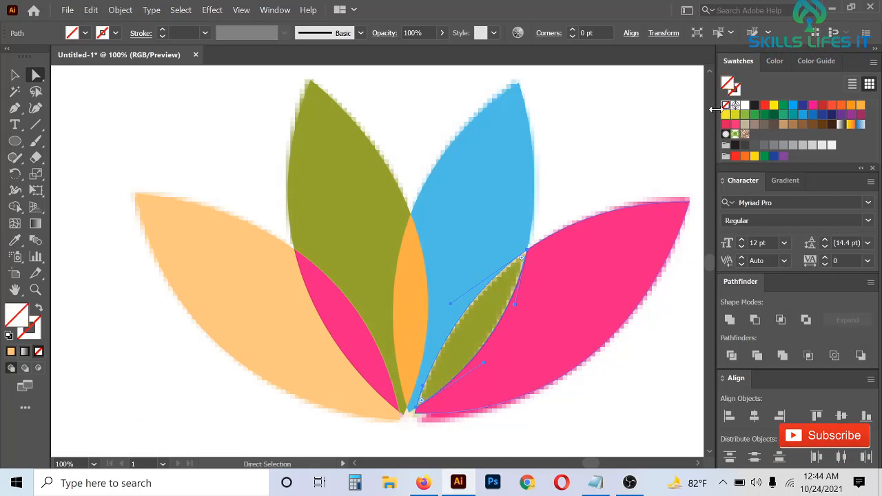
click(15, 240)
click(484, 338)
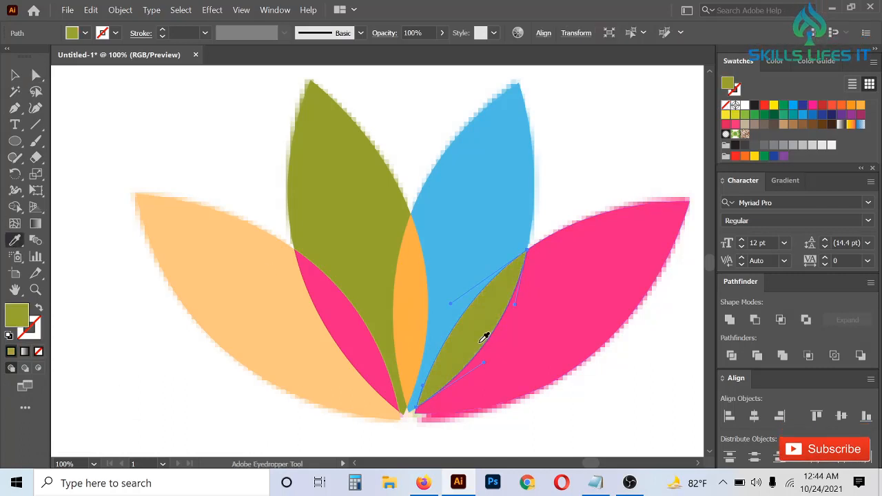
key(v)
click(210, 191)
Move the lotus up off the reference image to compare the two, and undo the move
scroll(402, 237, down, 3)
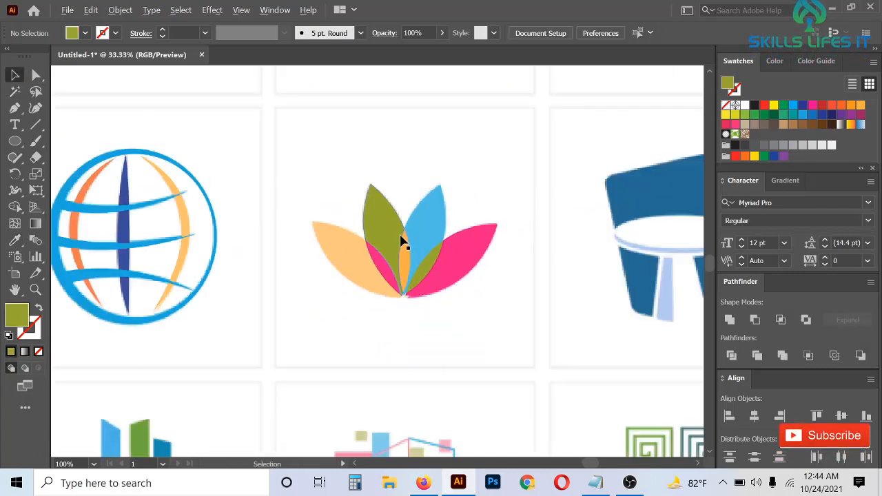
scroll(402, 238, up, 3)
scroll(401, 238, down, 3)
drag(488, 340, 306, 183)
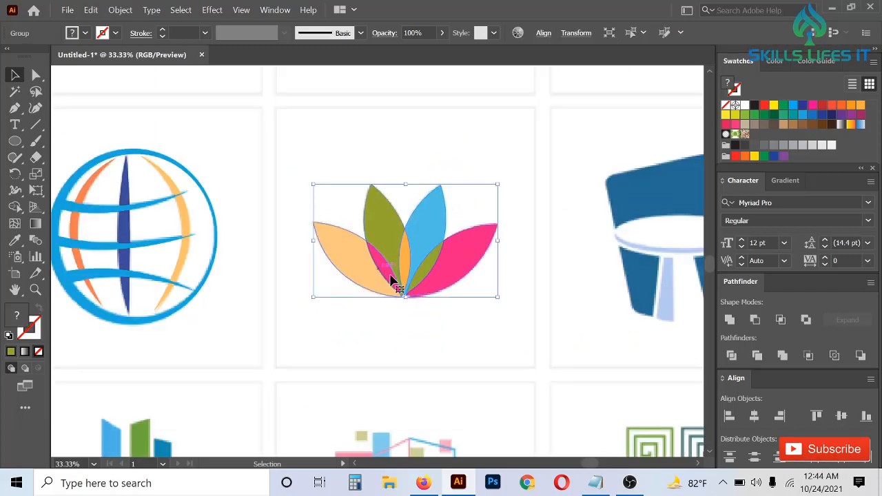
drag(437, 284, 437, 181)
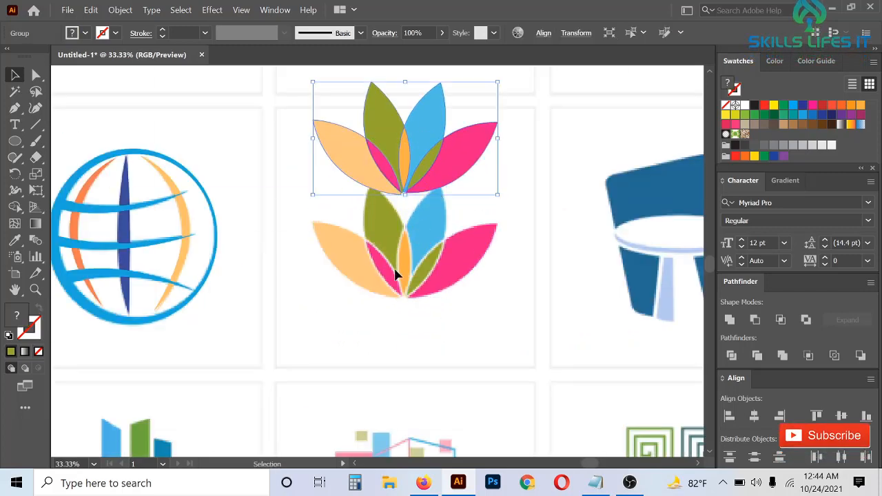
scroll(397, 274, up, 1)
key(ctrl+z)
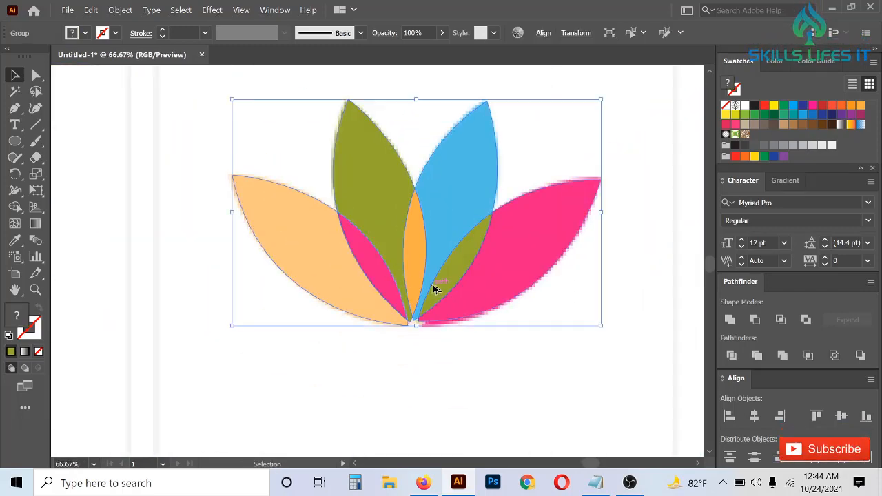
Give the three overlap pieces between the lotus petals a 3 pt stroke
scroll(434, 289, up, 1)
key(a)
click(164, 94)
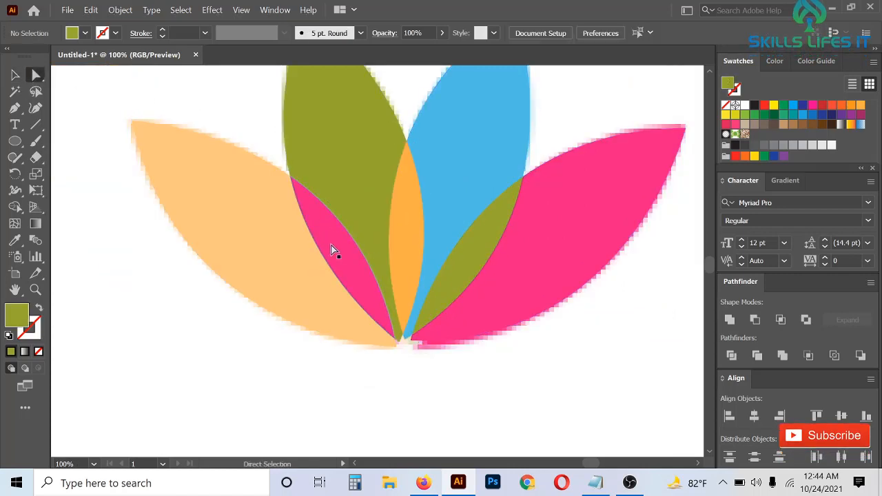
click(333, 251)
shift+click(404, 230)
shift+click(479, 256)
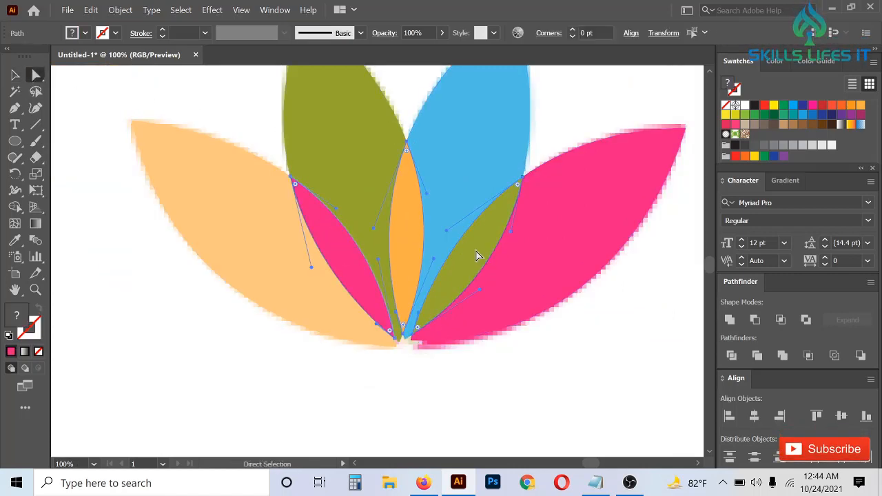
click(163, 30)
click(163, 30)
click(162, 30)
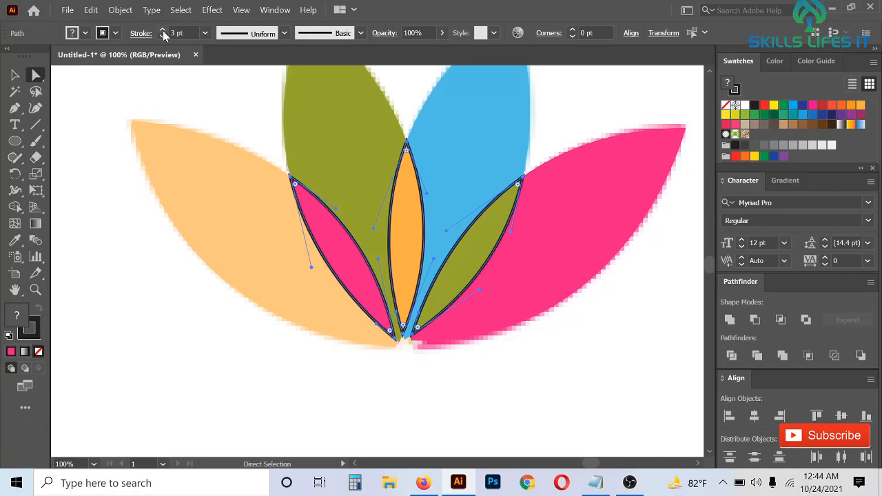
Set the stroke color of the three overlap pieces to white
click(106, 37)
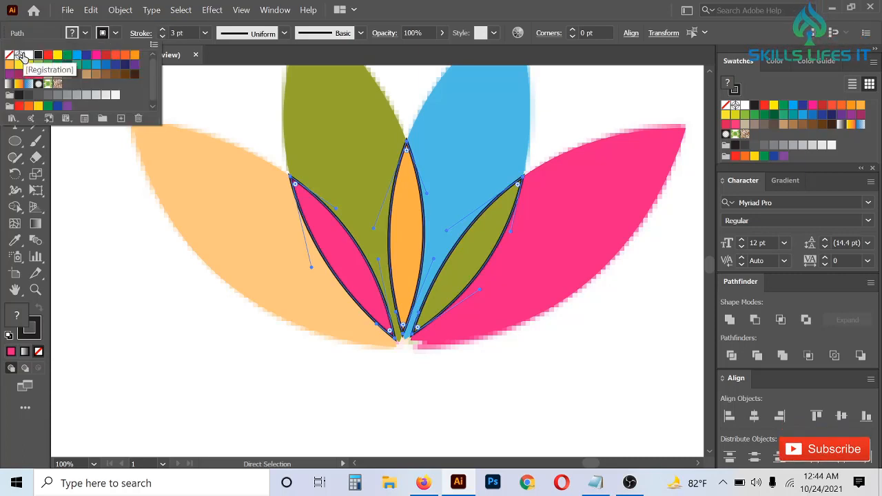
click(29, 55)
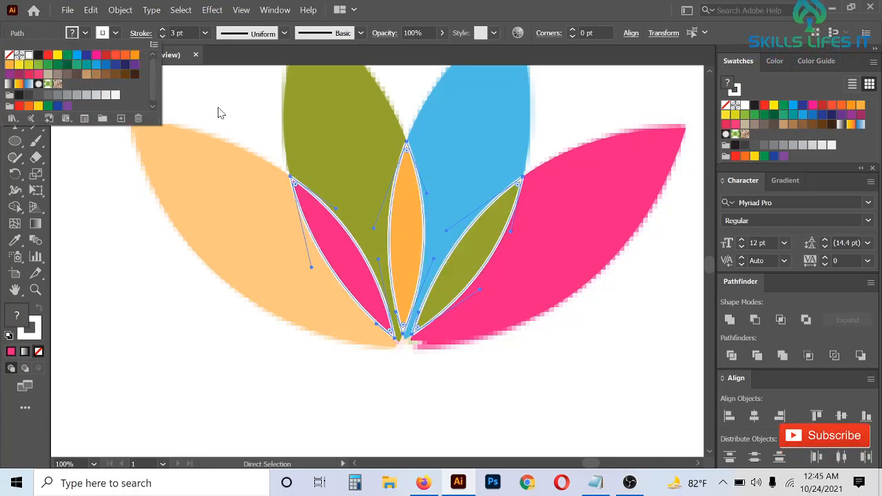
click(221, 113)
click(221, 113)
scroll(413, 258, down, 3)
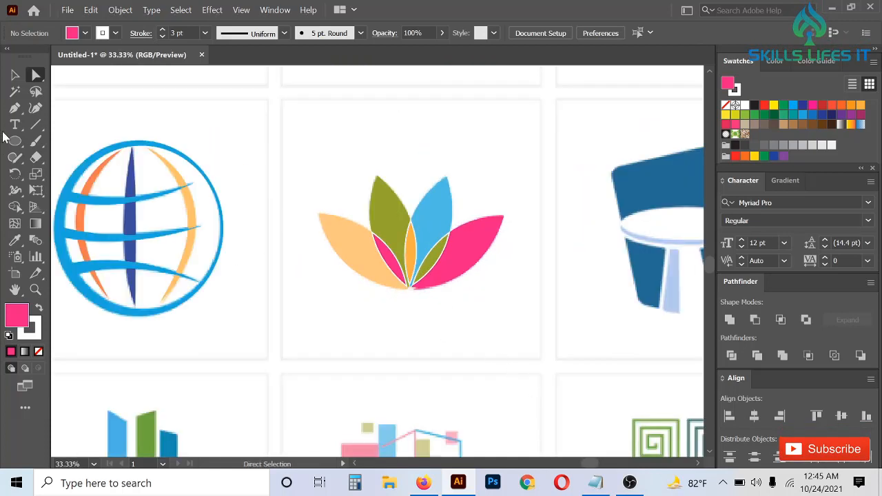
Shift the white-outlined lotus down and to the right to check it against the reference, and undo the move
click(14, 75)
drag(332, 191, 540, 342)
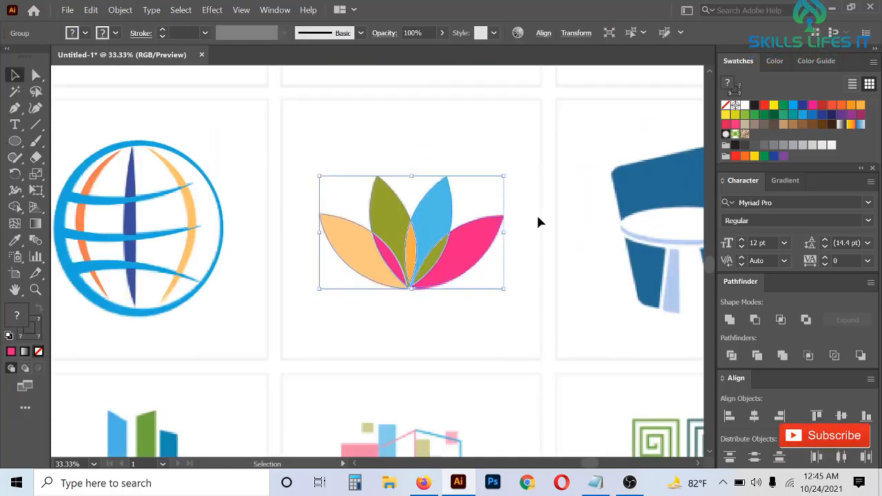
key(a)
key(v)
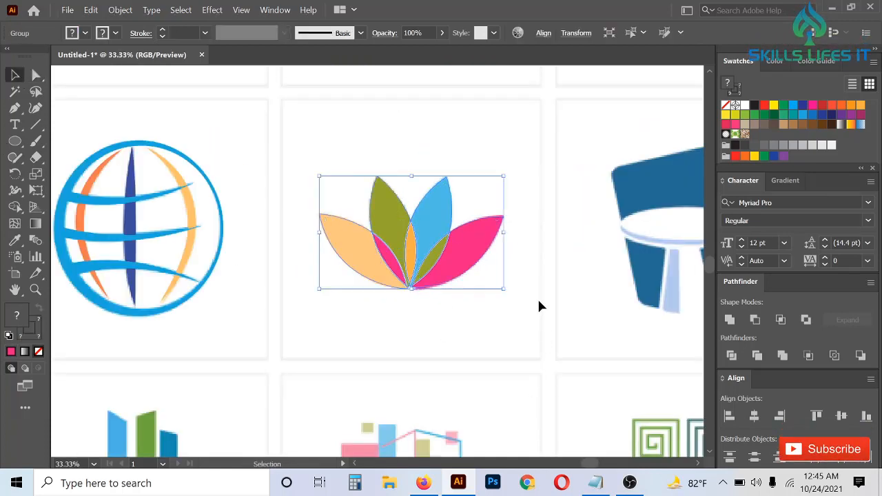
click(537, 302)
scroll(371, 210, down, 2)
click(424, 243)
drag(422, 239, 480, 341)
key(ctrl+z)
click(444, 280)
Draw a rectangle over the light blue bar of the trowel logo, from its top to the upper end of its slanted base
scroll(444, 279, down, 2)
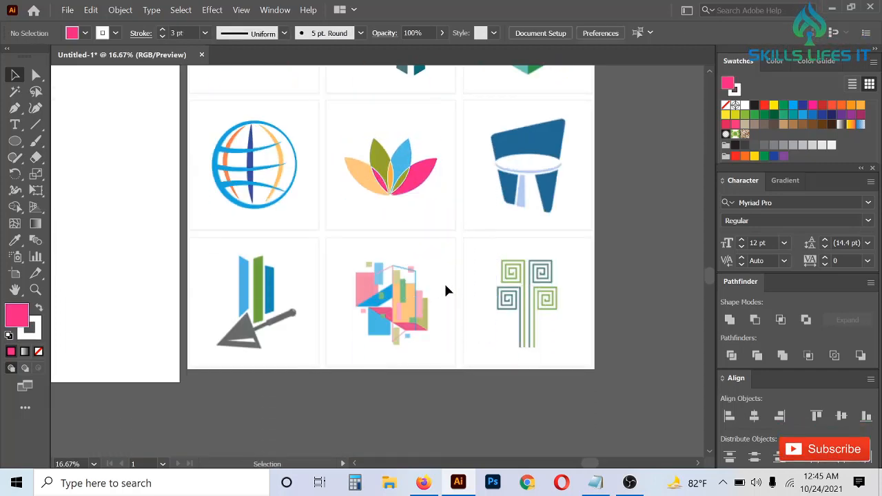
scroll(256, 301, up, 3)
scroll(526, 260, down, 2)
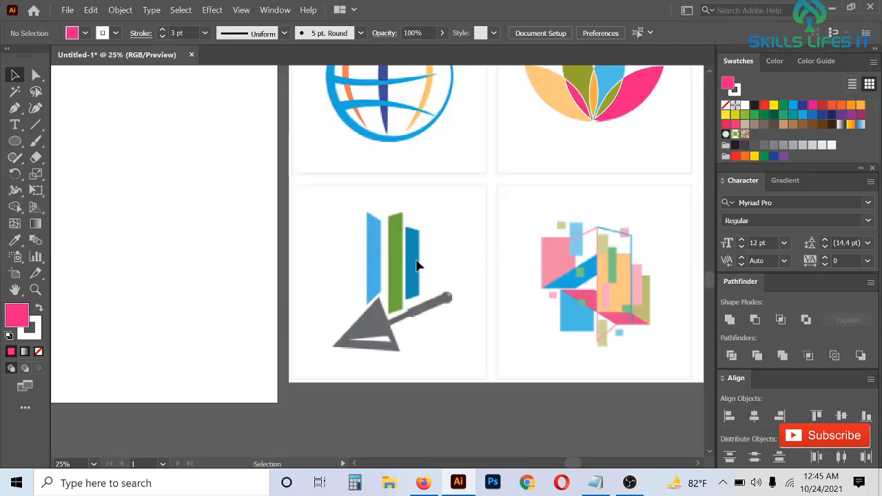
scroll(417, 265, up, 3)
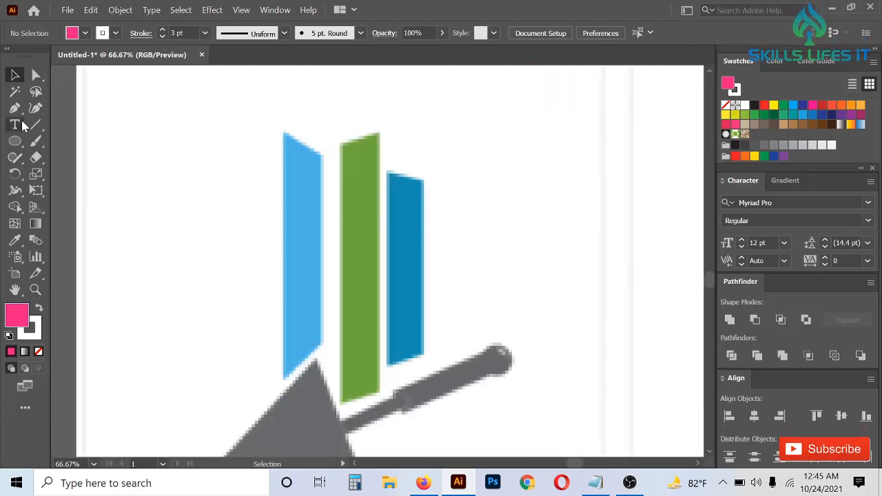
drag(17, 141, 127, 144)
mouse_move(283, 132)
mouse_down()
mouse_move(288, 378)
mouse_move(317, 360)
mouse_move(321, 345)
mouse_up()
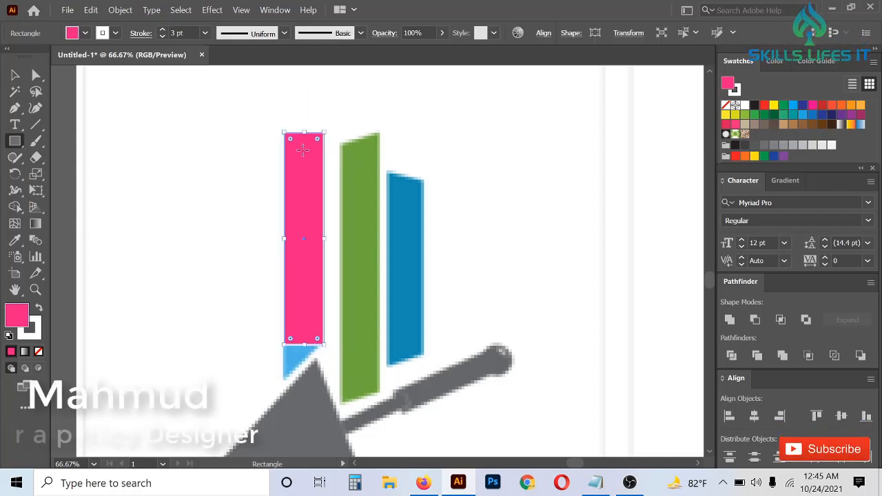
Lower only the rectangle's upper-right corner to match the slanted top of the light blue bar
scroll(303, 84, up, 2)
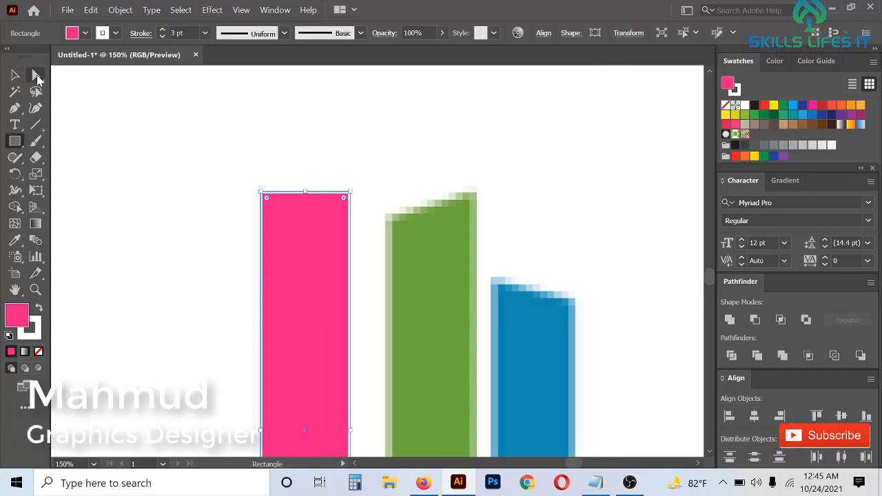
click(37, 74)
drag(349, 192, 346, 239)
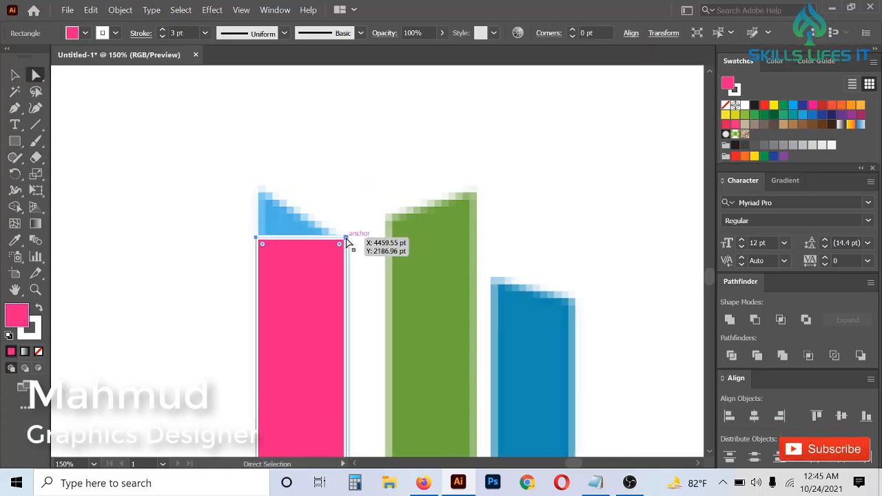
key(ctrl+z)
click(349, 192)
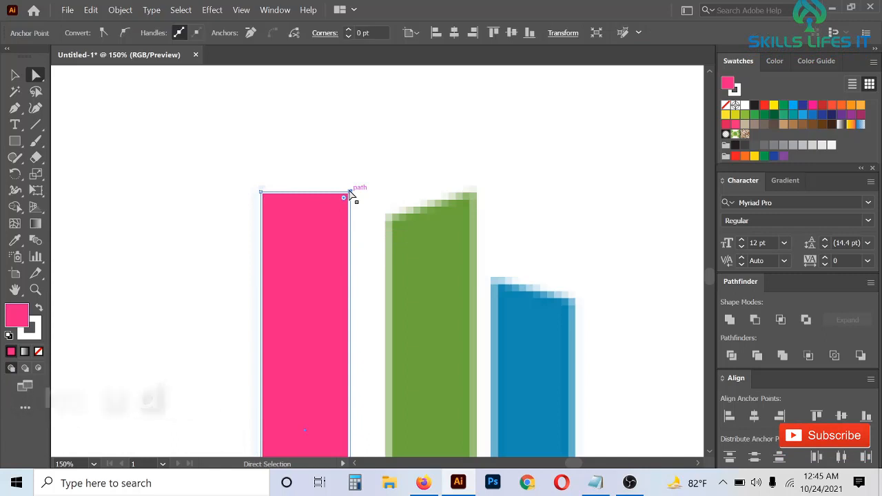
drag(350, 193, 347, 248)
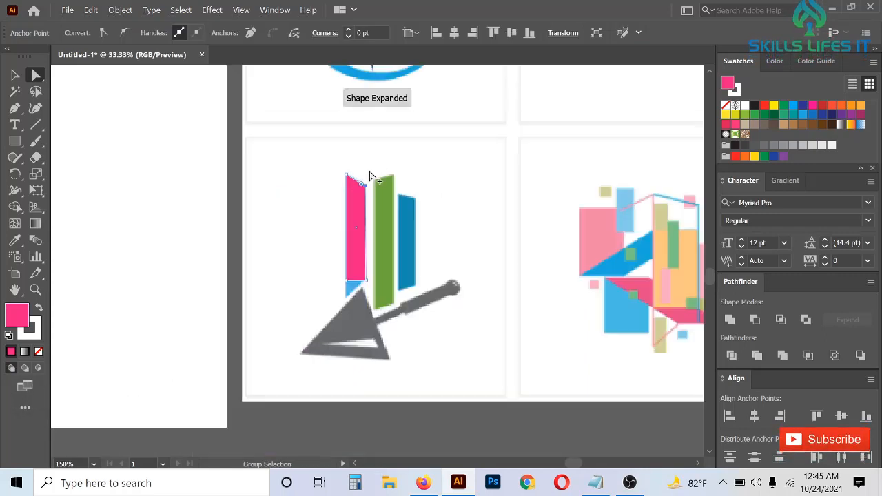
Pull the shape's lower-left corner down to match the slanted base of the light blue bar
scroll(345, 283, up, 8)
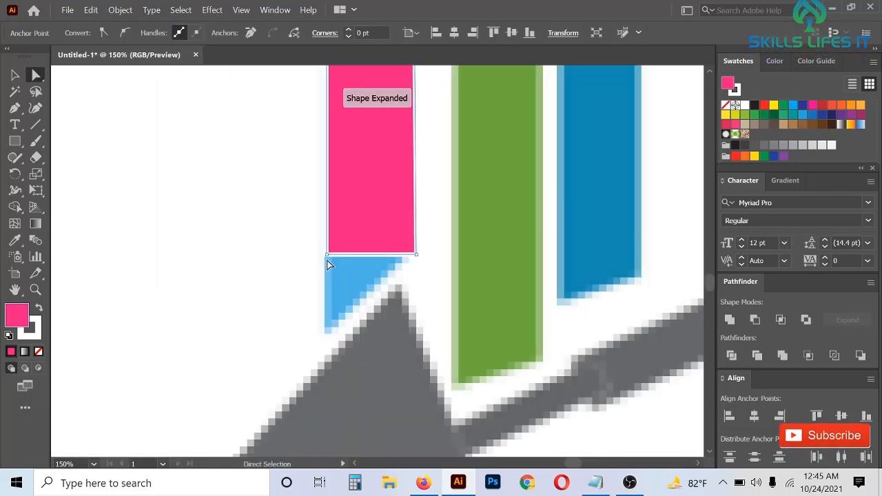
drag(328, 254, 327, 327)
scroll(327, 327, down, 3)
scroll(341, 182, up, 2)
Reduce the stroke of the left bar shape to 0 pt and deselect it
click(342, 209)
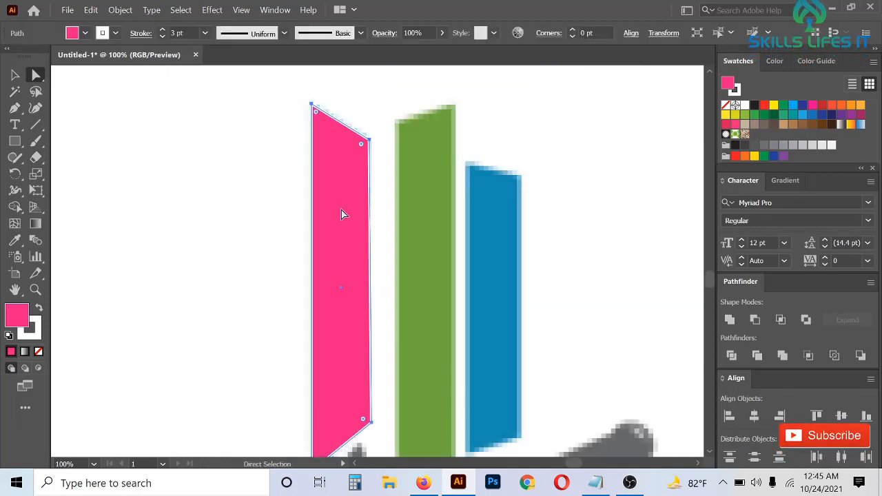
click(161, 37)
click(162, 36)
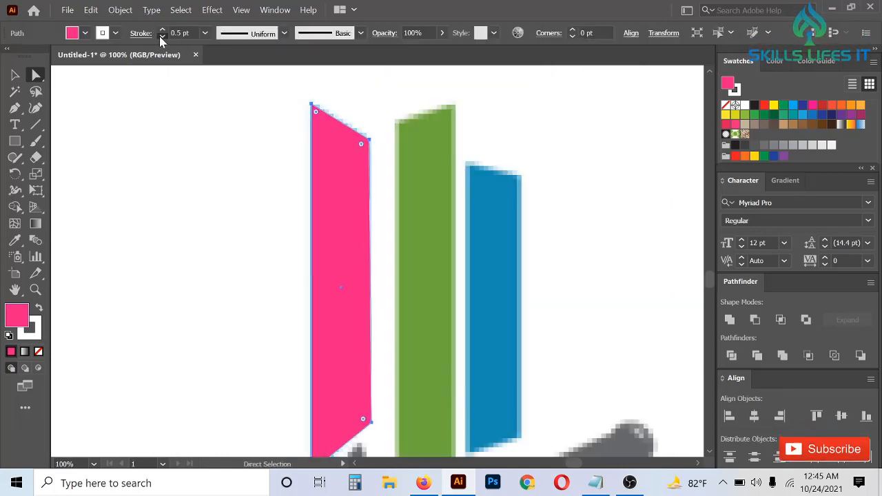
click(161, 37)
click(233, 177)
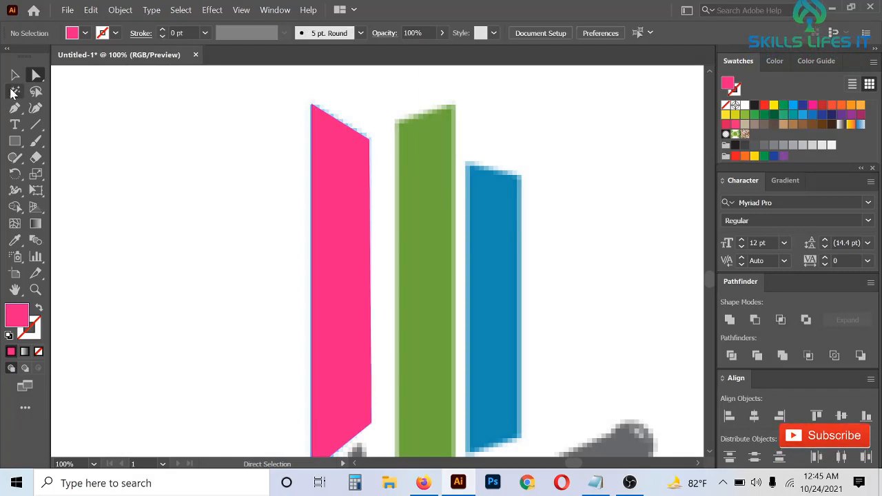
Trace the green middle bar with the Pen tool as a closed four-cornered shape with slanted ends
click(15, 108)
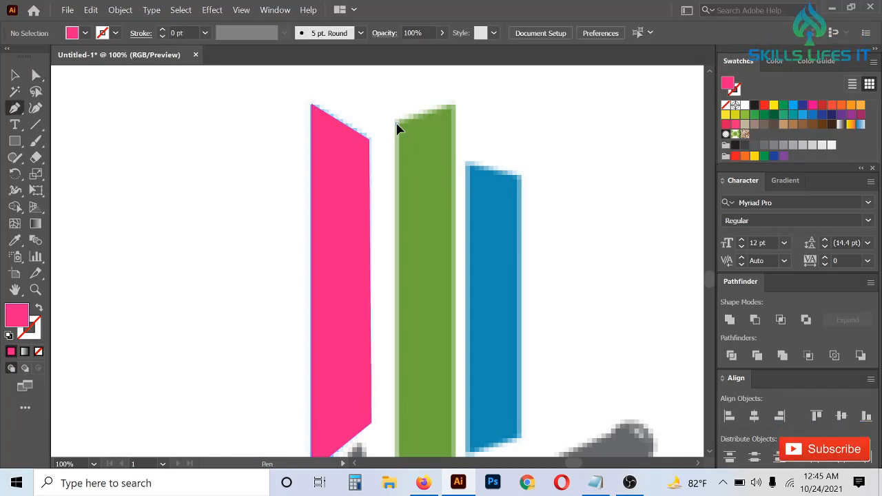
click(453, 106)
scroll(455, 125, down, 2)
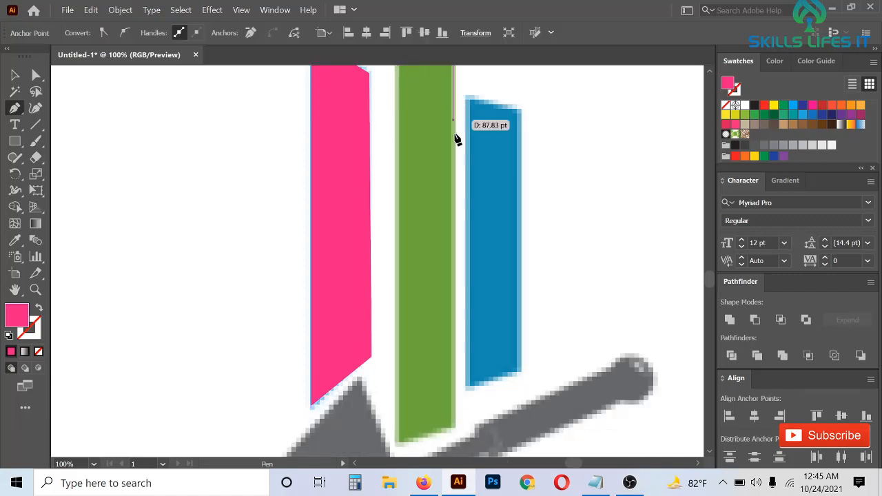
click(453, 428)
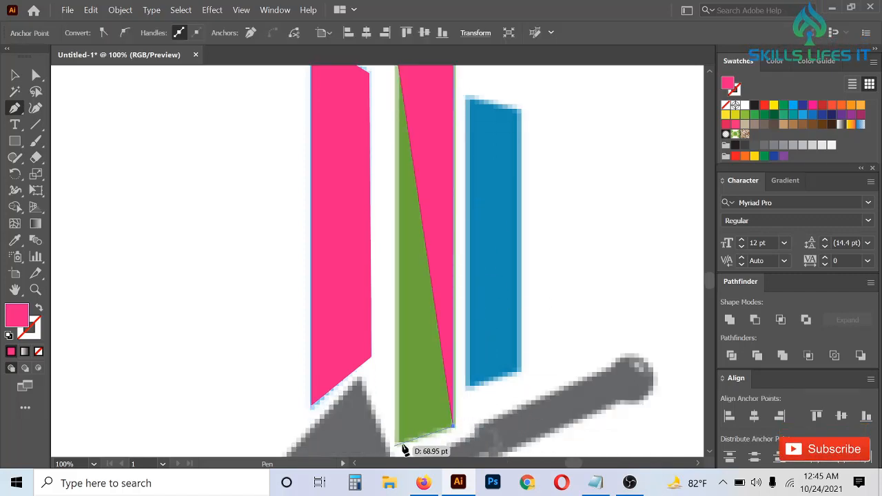
click(399, 441)
scroll(402, 275, up, 1)
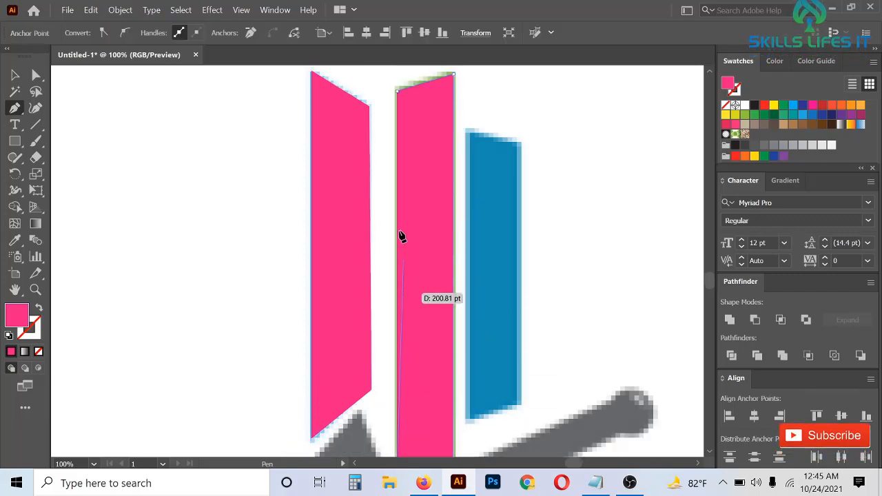
scroll(402, 236, up, 2)
click(397, 144)
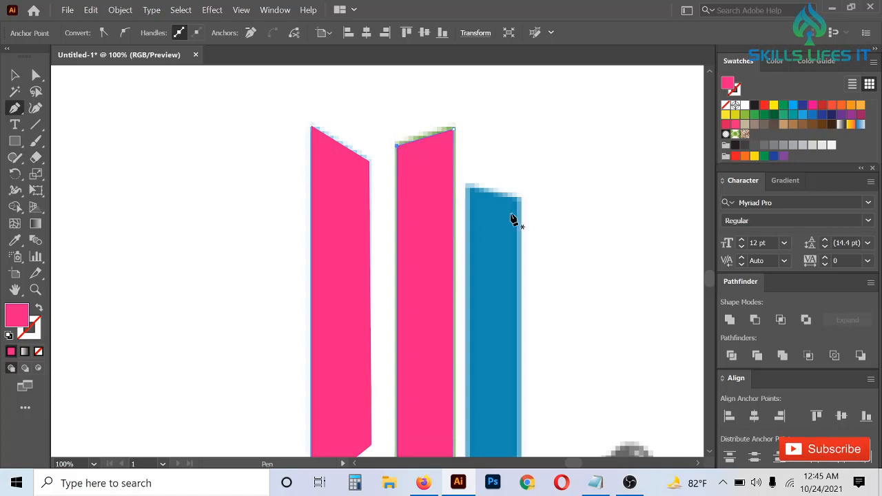
Trace the dark blue right-hand bar with the Pen tool as a closed four-cornered shape with slanted ends
click(468, 187)
scroll(465, 246, down, 5)
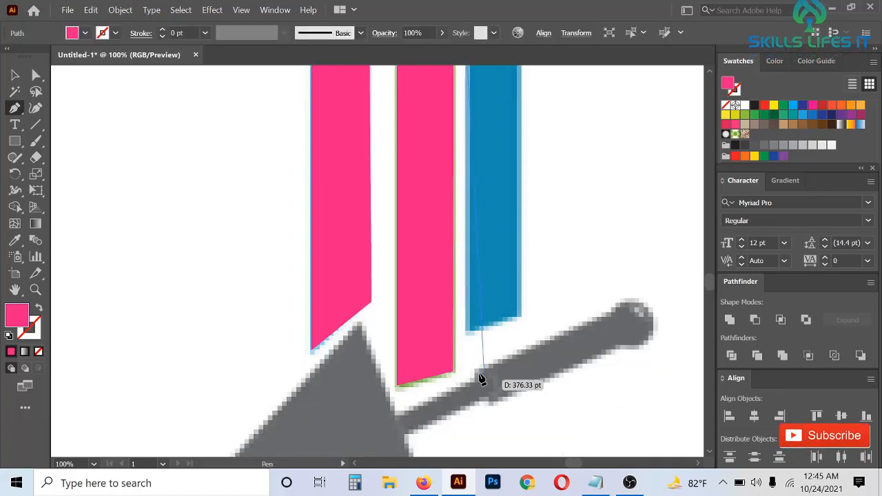
click(468, 334)
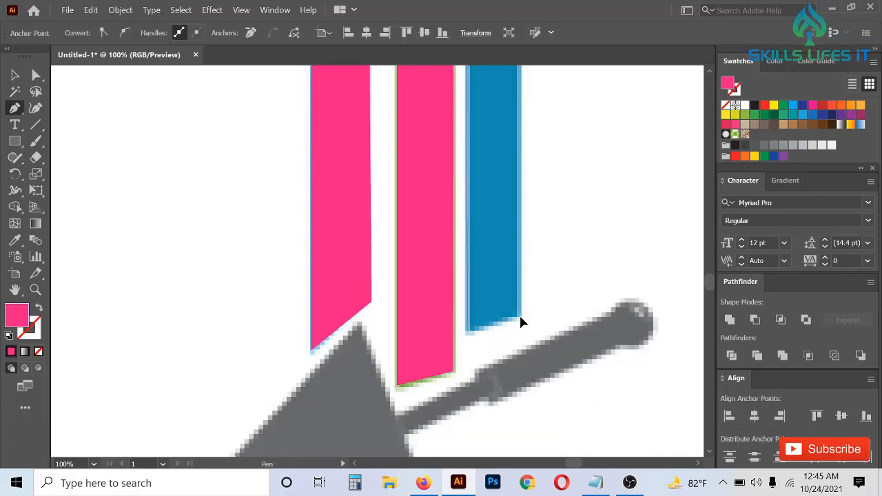
click(521, 322)
scroll(521, 321, up, 5)
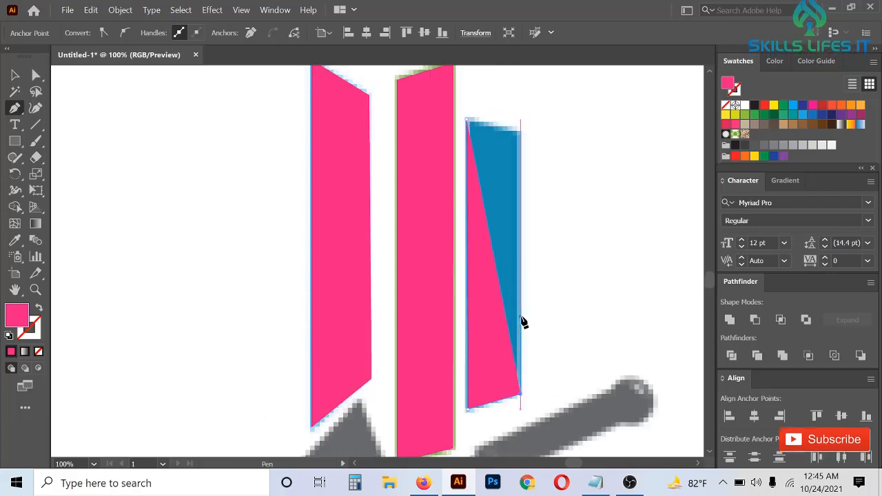
click(521, 200)
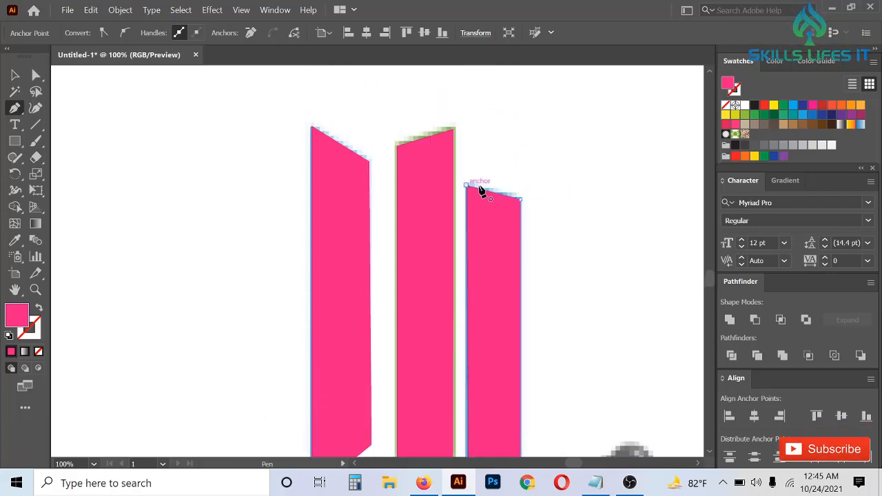
Clear the new right bar shape's fill and recolour it with dark blue sampled from the reference bar using the Eyedropper
scroll(416, 166, down, 2)
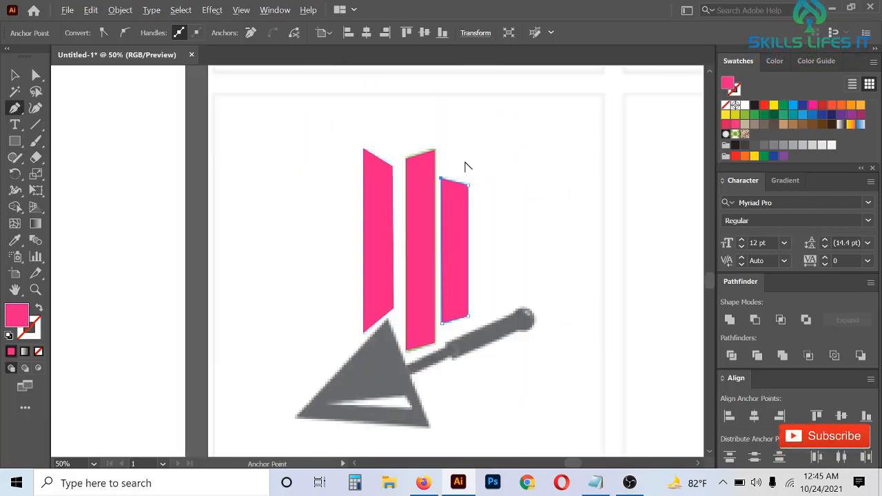
click(725, 105)
scroll(548, 171, up, 2)
click(14, 241)
click(361, 243)
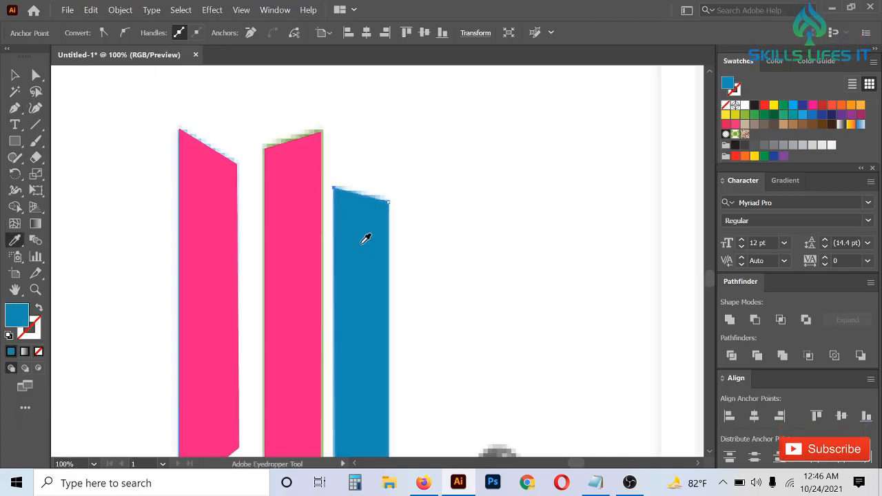
Clear the middle bar shape's fill and recolour it with green sampled from the reference bar using the Eyedropper
click(36, 75)
click(294, 188)
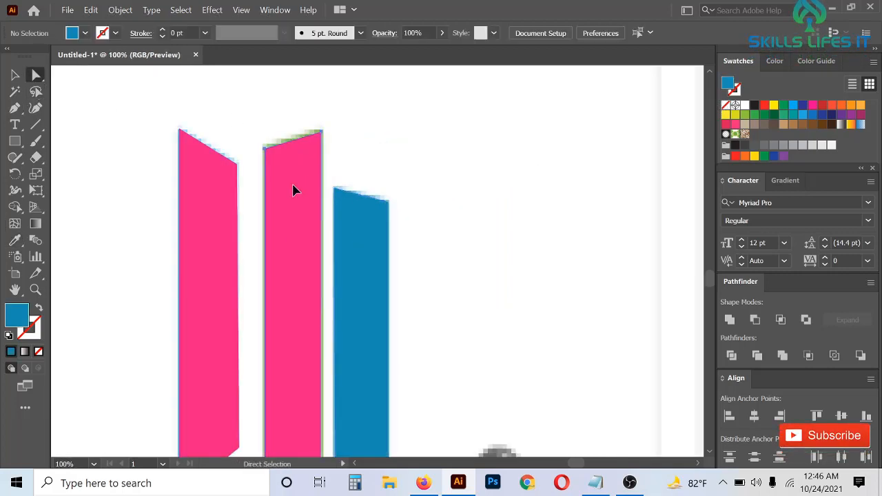
click(725, 106)
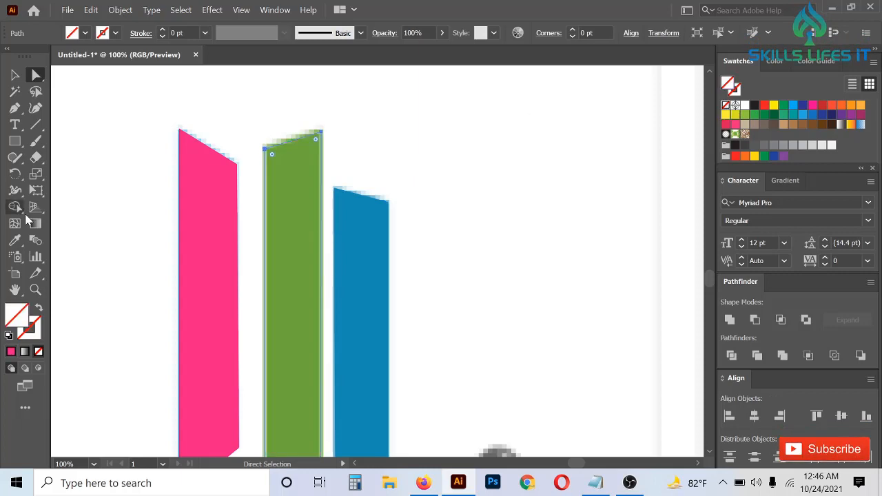
click(14, 241)
click(291, 193)
Clear the left bar shape's fill and recolour it with light blue sampled from the reference bar
click(36, 75)
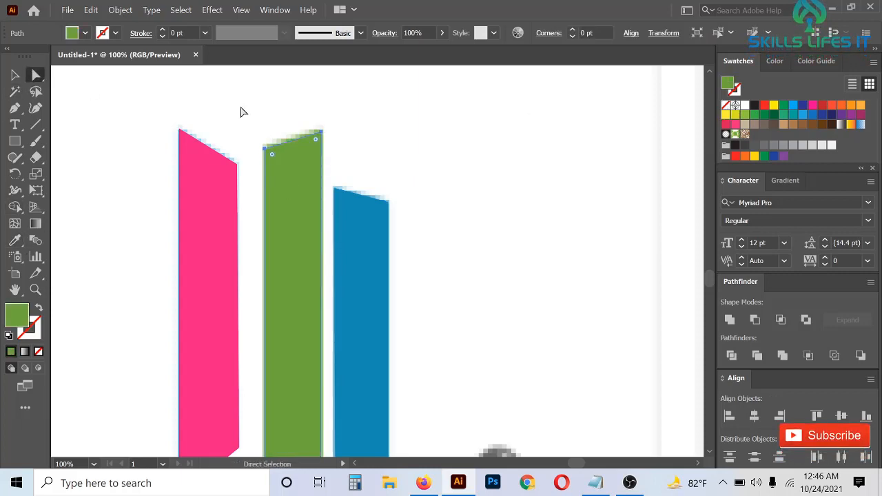
click(204, 173)
click(727, 106)
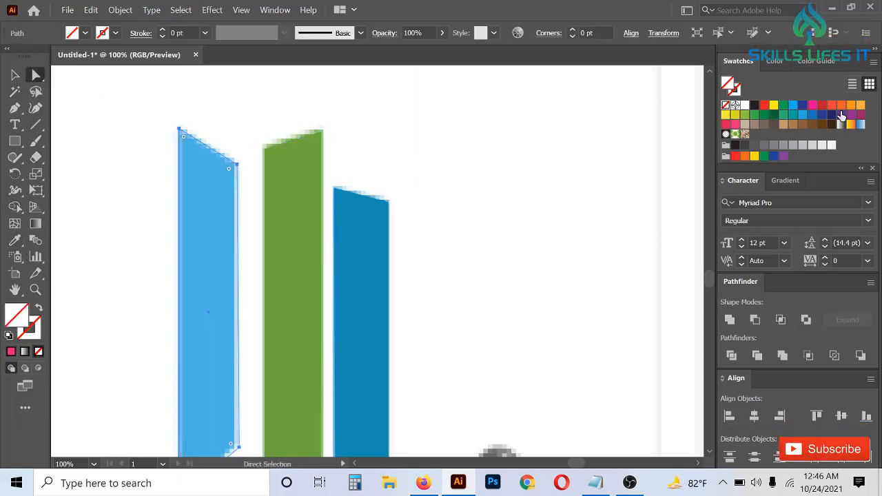
click(193, 191)
Select the three coloured bar shapes together
key(v)
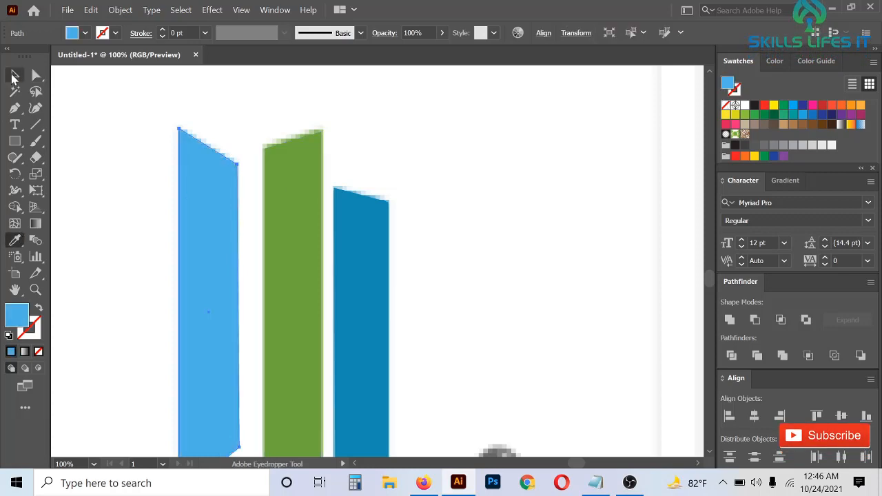
scroll(429, 153, down, 3)
drag(239, 200, 428, 230)
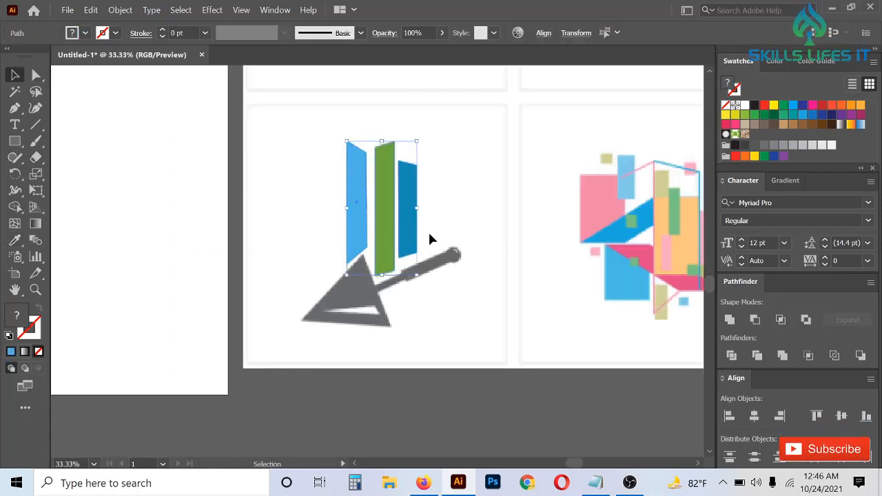
scroll(428, 231, up, 2)
scroll(439, 210, down, 2)
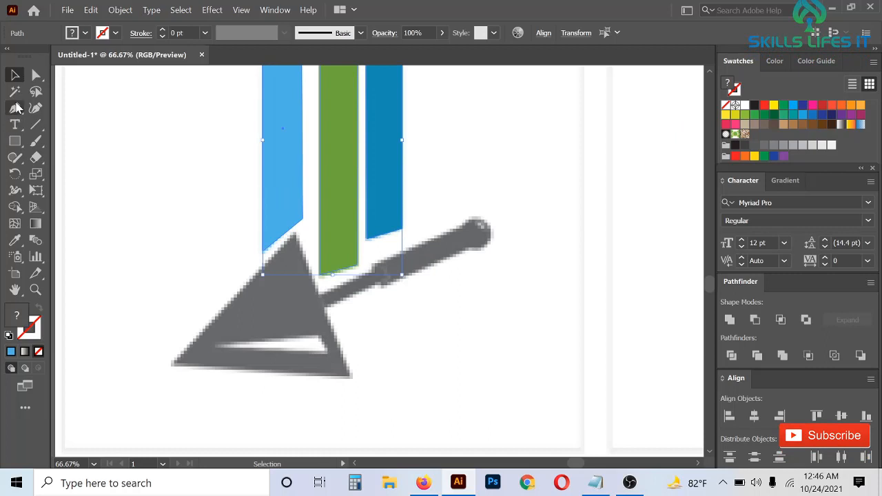
Trace the outer outline of the trowel blade with the Pen tool as a closed triangle
click(15, 107)
scroll(173, 362, up, 2)
click(161, 350)
scroll(356, 244, up, 2)
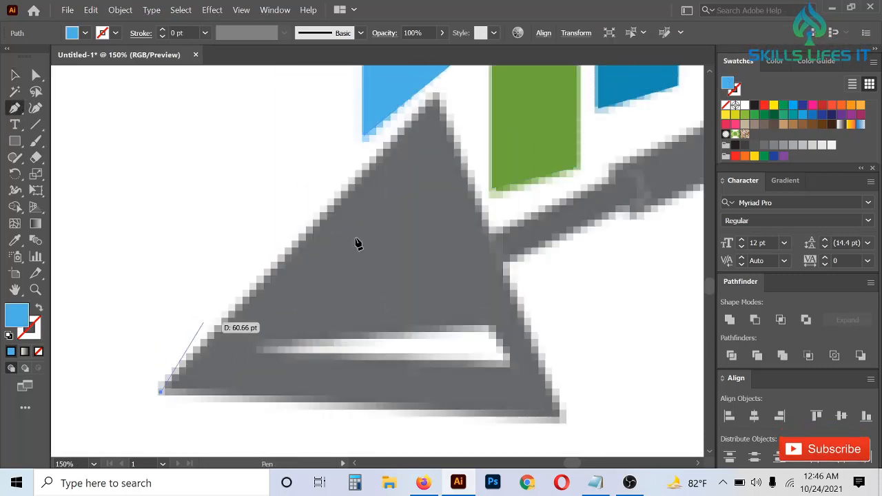
click(436, 95)
scroll(600, 448, down, 1)
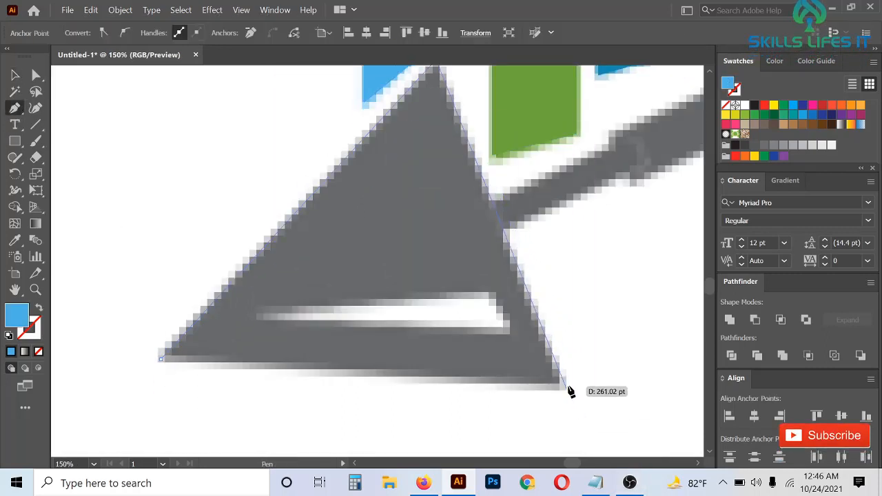
click(565, 387)
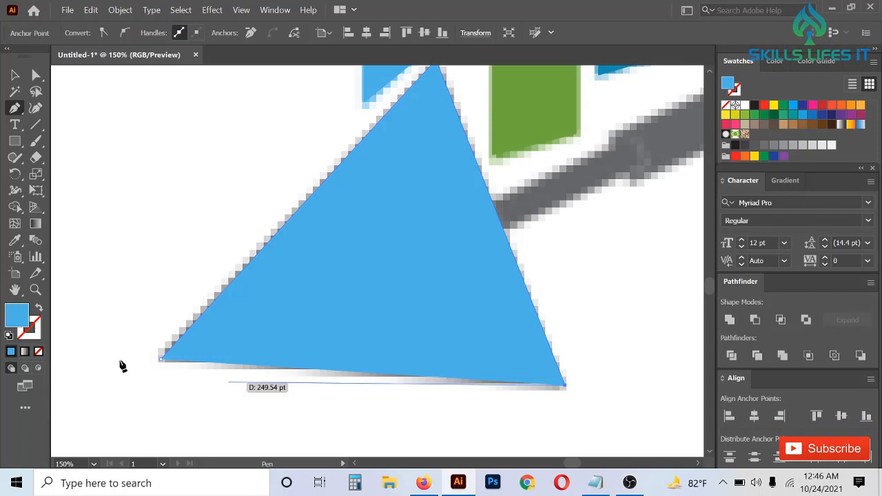
click(162, 358)
Clear the blade's fill, trace the narrow slot inside it as a closed triangle with the Pen tool, and fill the slot white
click(726, 105)
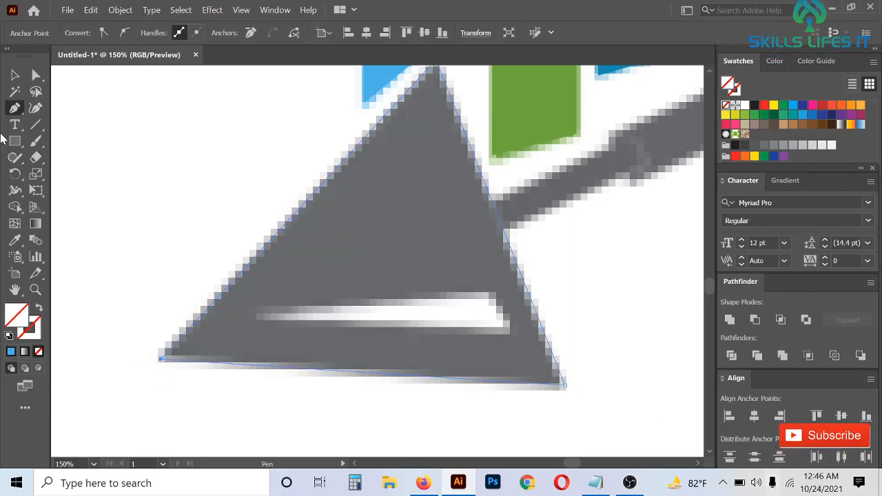
click(486, 294)
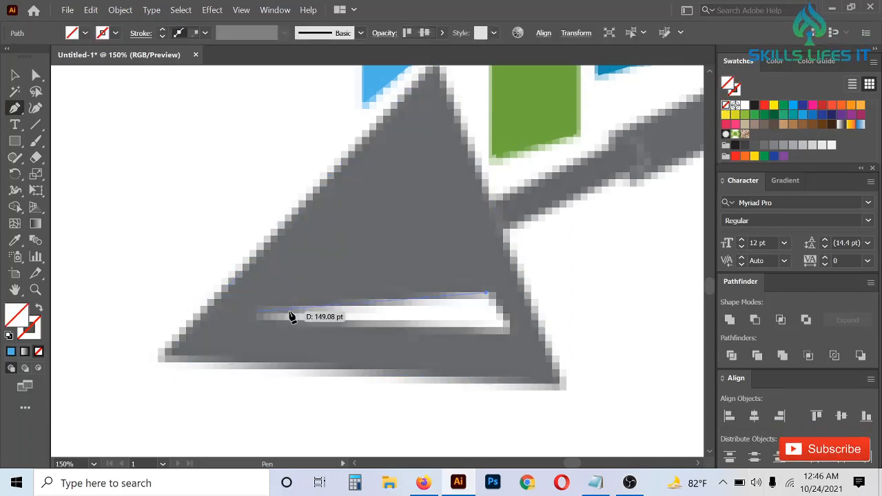
click(257, 316)
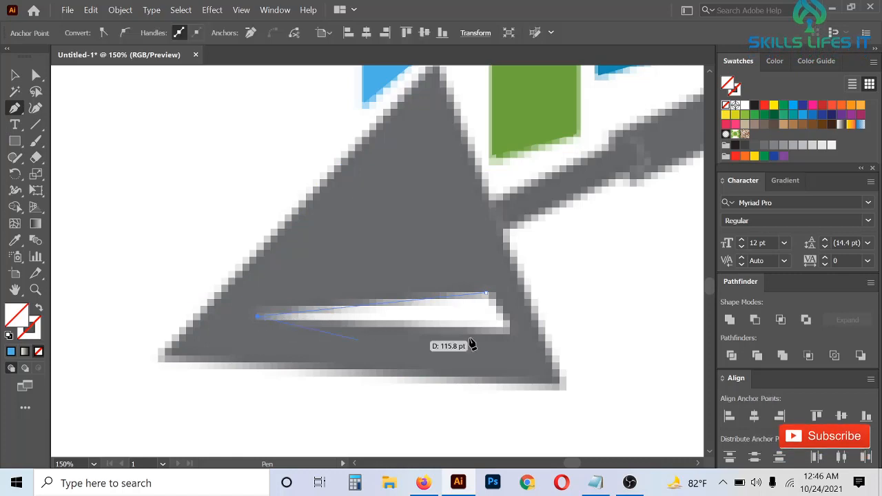
click(509, 333)
click(487, 295)
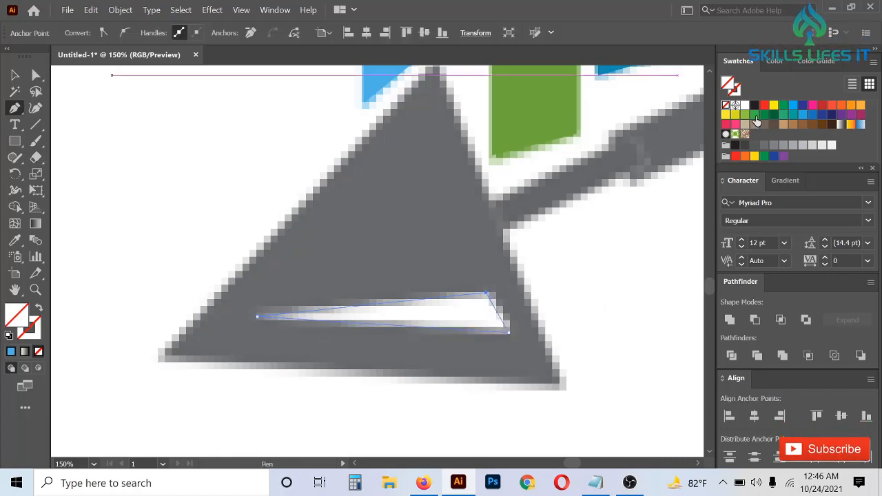
Fill the blade triangle with dark grey sampled from the reference trowel using the Eyedropper, then deselect it
click(36, 74)
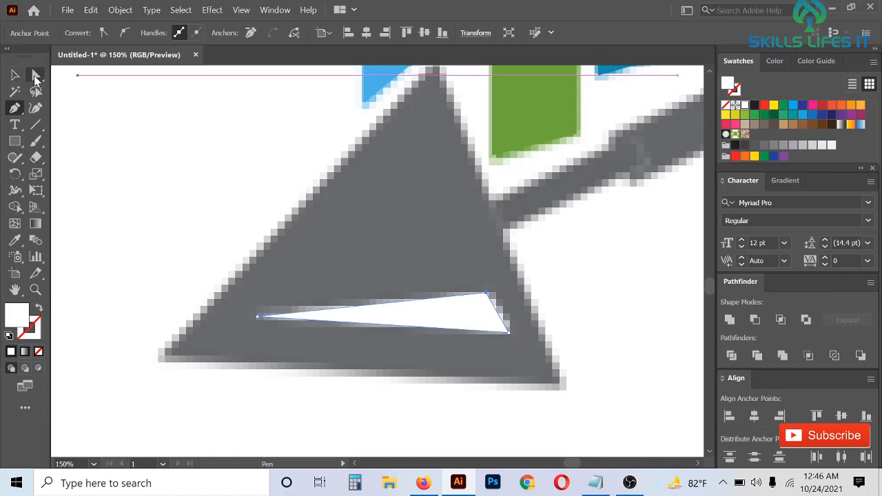
click(443, 252)
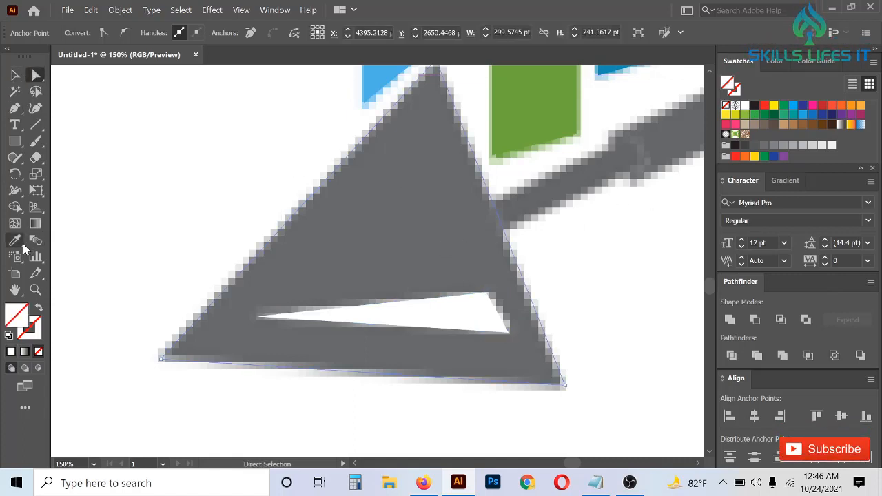
click(15, 240)
click(380, 222)
click(35, 77)
click(191, 199)
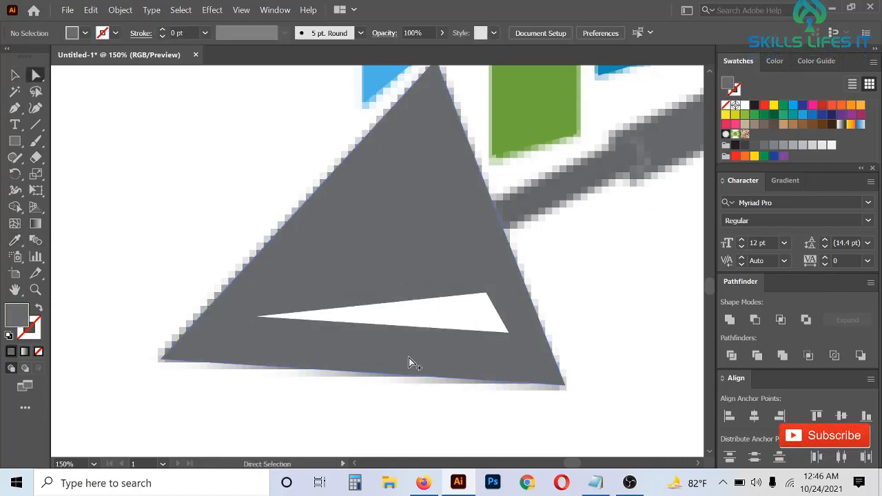
Trace the thin shaft between the blade and the handle as a closed four-cornered shape with the Pen tool
scroll(286, 341, down, 3)
scroll(455, 256, up, 3)
scroll(309, 312, down, 3)
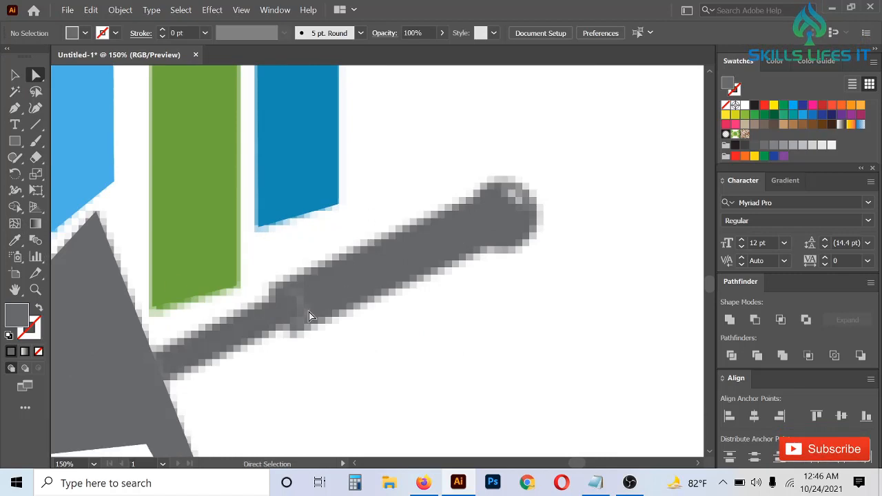
click(14, 108)
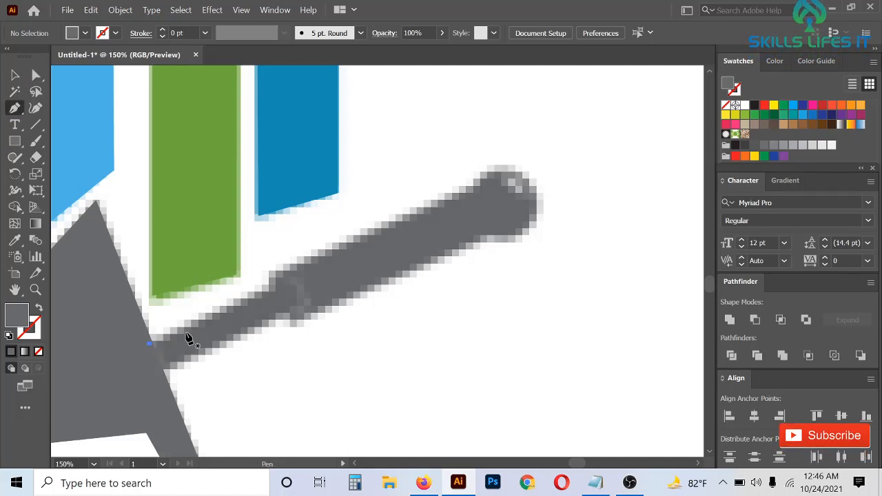
drag(273, 284, 292, 321)
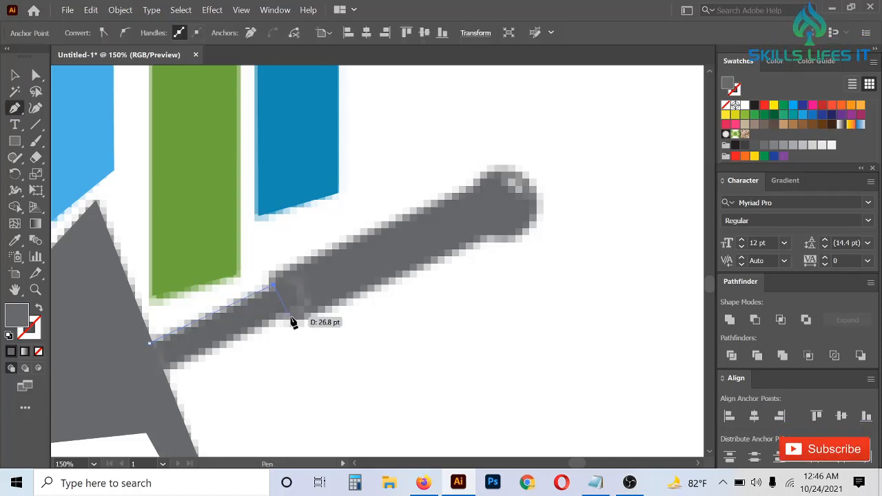
click(290, 318)
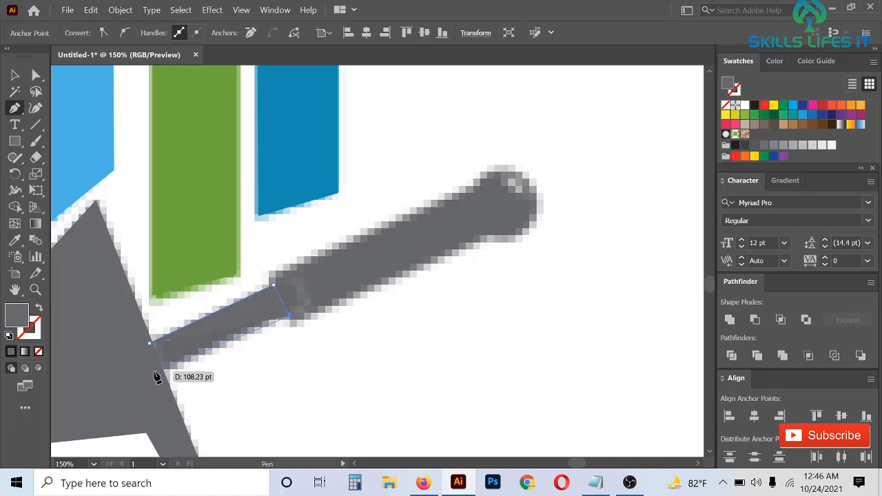
click(155, 372)
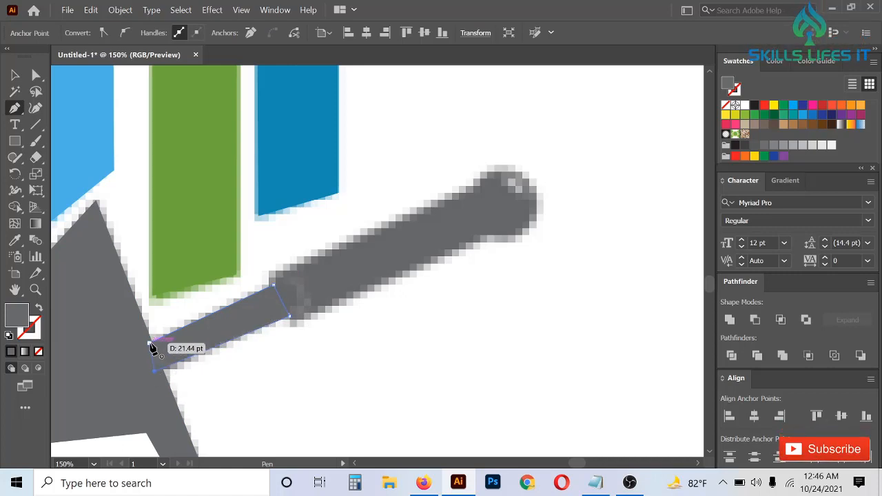
click(149, 343)
Trace the thick handle grip from the shaft's end to the round knob as a closed four-cornered shape
scroll(288, 305, up, 2)
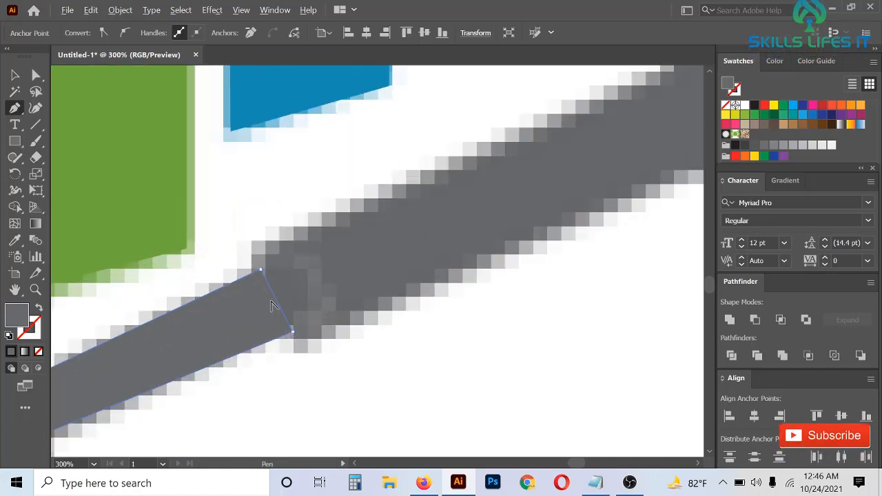
scroll(271, 305, down, 1)
scroll(262, 277, up, 3)
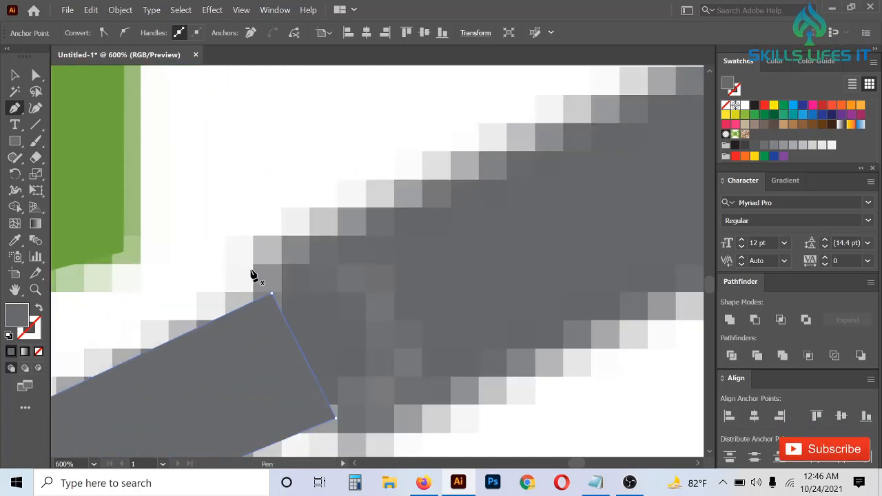
click(251, 272)
scroll(311, 345, down, 1)
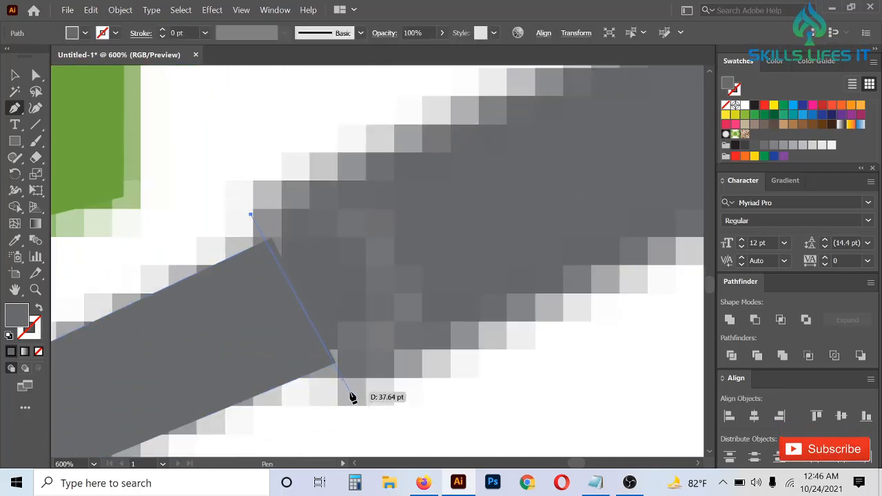
click(351, 398)
scroll(352, 398, down, 3)
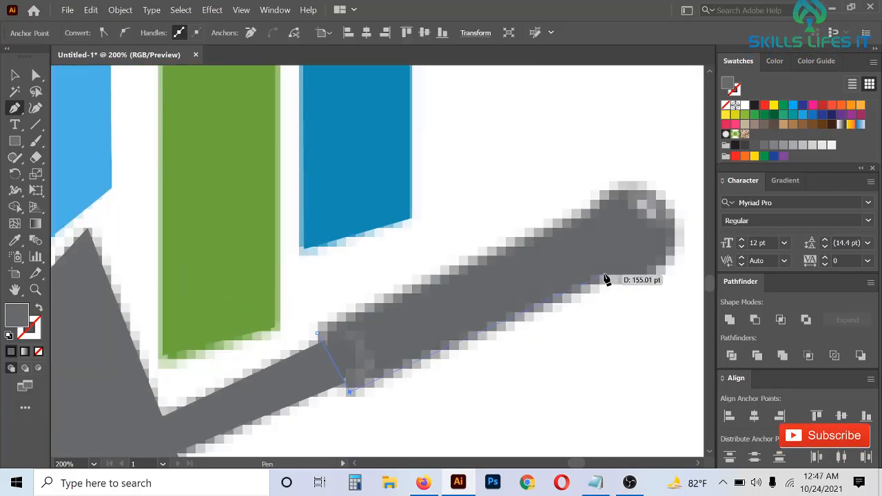
click(606, 275)
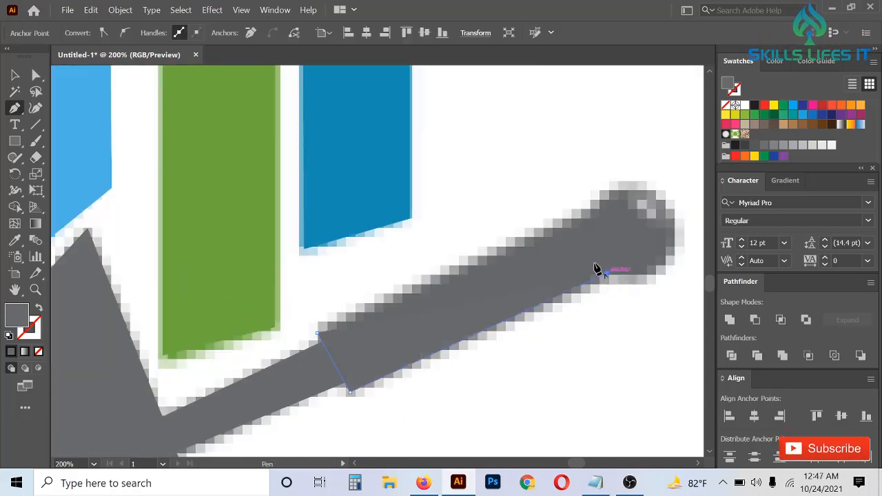
click(577, 216)
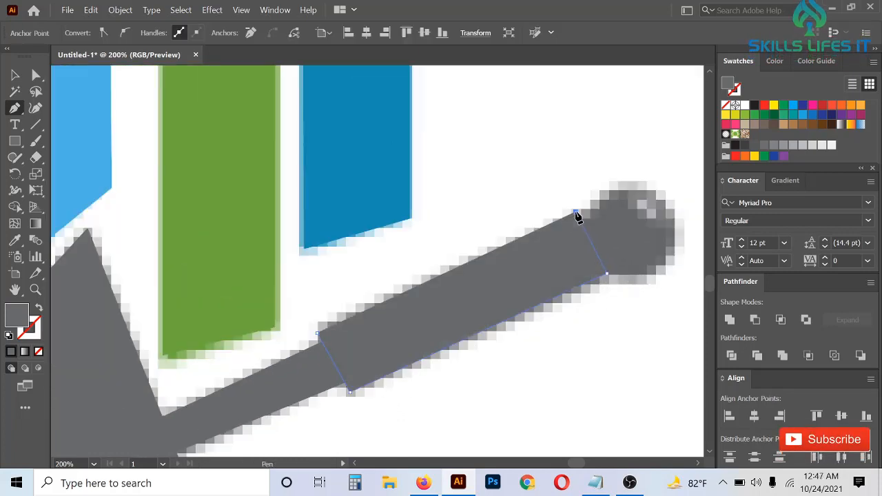
click(318, 337)
scroll(449, 231, down, 2)
scroll(579, 214, up, 4)
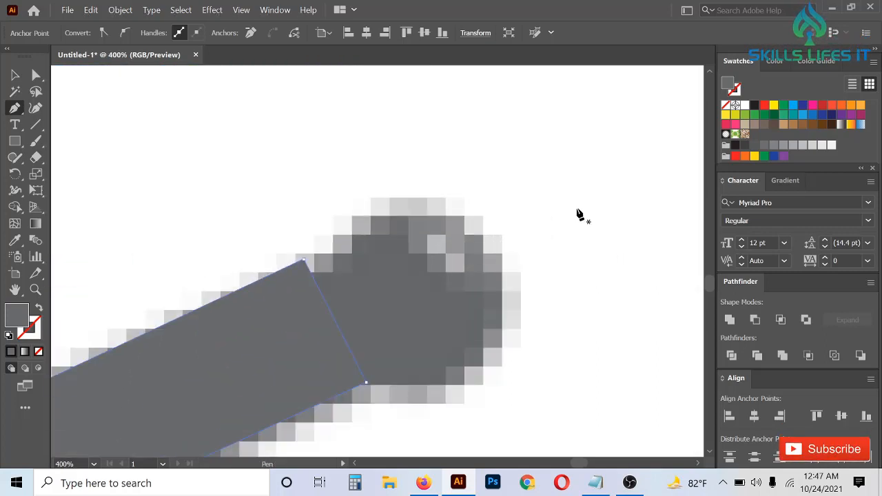
Draw a circle outward from the centre of the round knob at the handle's end with the Ellipse tool
click(15, 140)
click(89, 174)
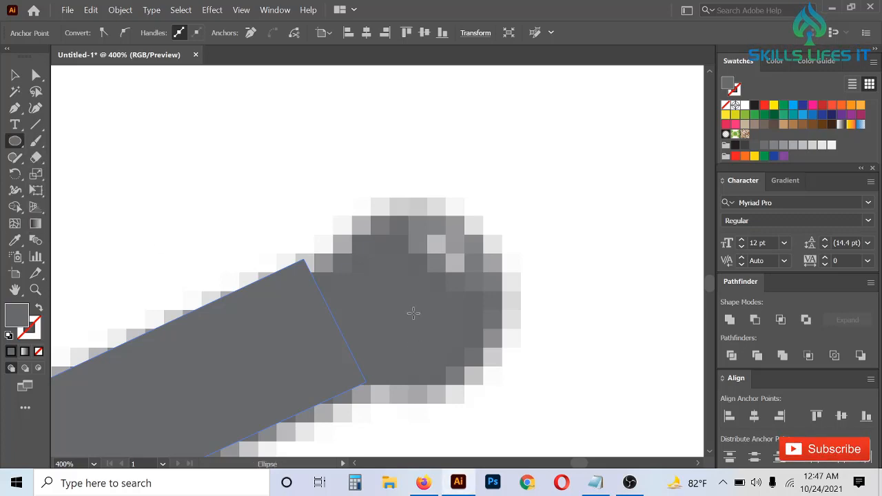
drag(413, 313, 474, 407)
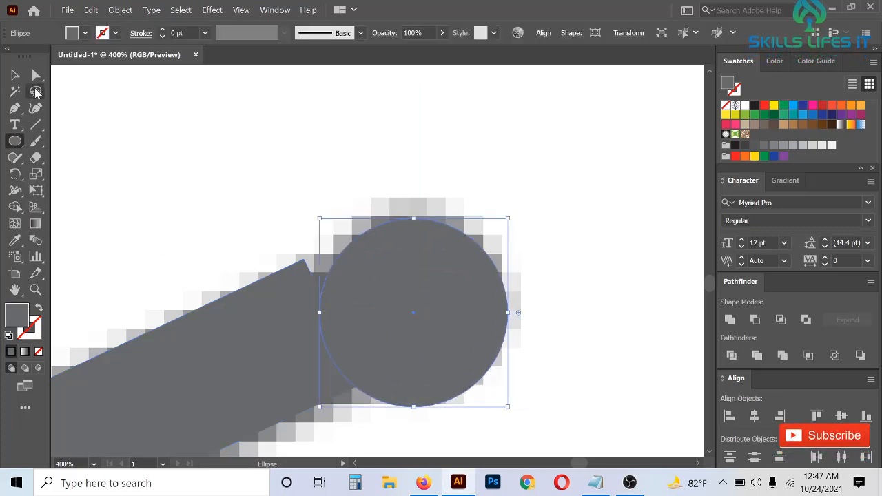
Reposition the knob circle against the grip's end and enlarge it slightly to cover the reference knob
click(36, 76)
drag(433, 302, 418, 281)
click(16, 74)
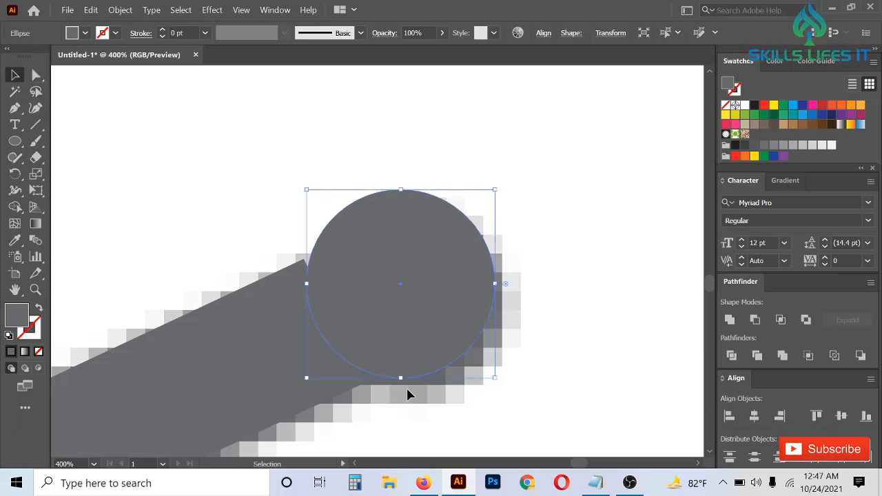
drag(403, 379, 405, 389)
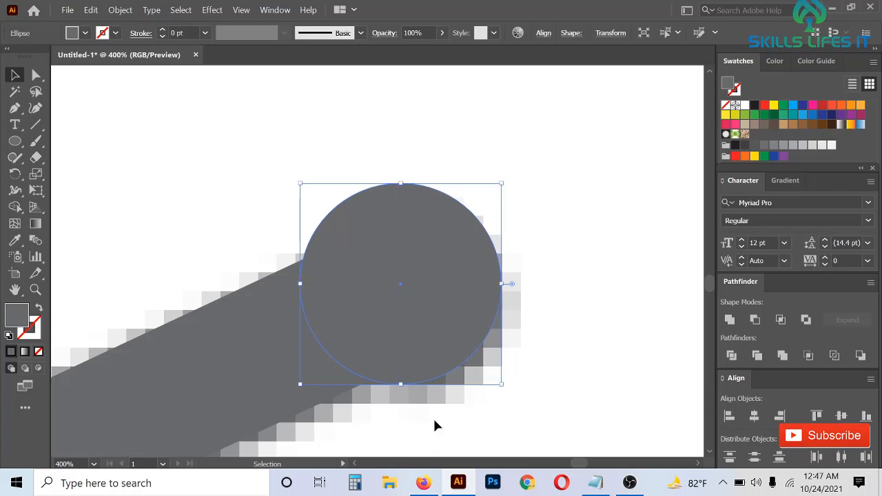
drag(442, 418, 242, 196)
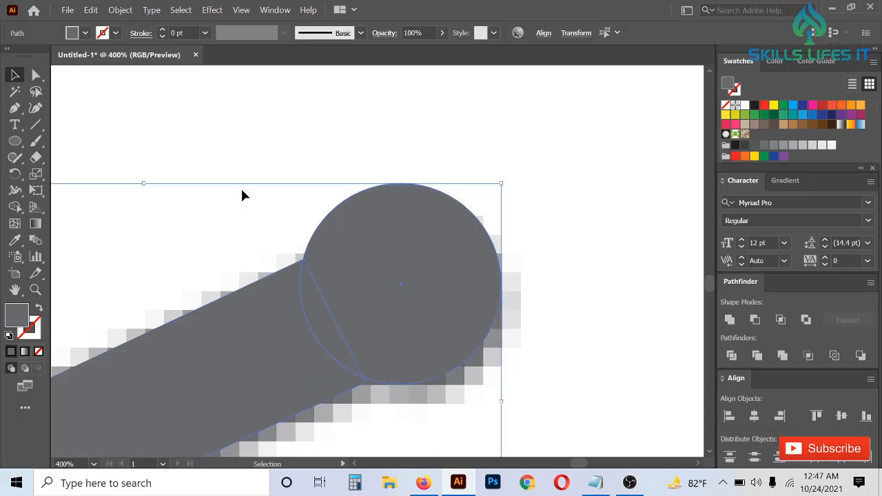
click(474, 415)
drag(434, 305, 429, 309)
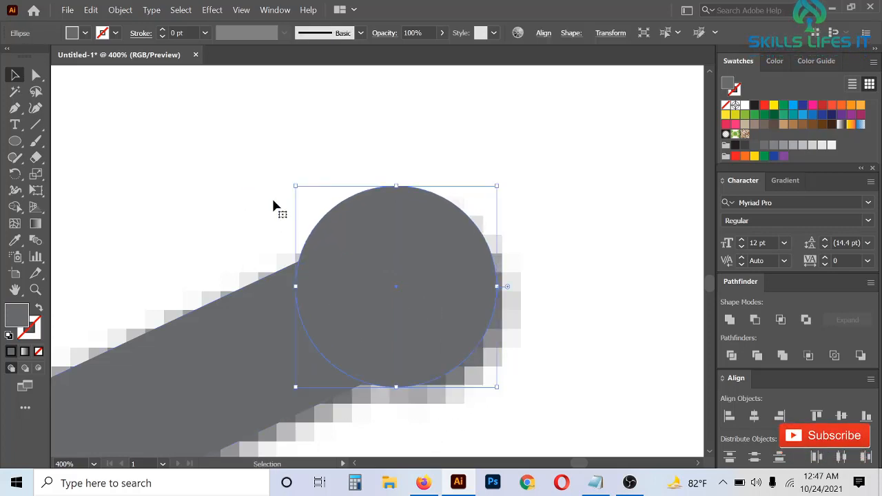
drag(273, 205, 372, 357)
scroll(405, 281, down, 3)
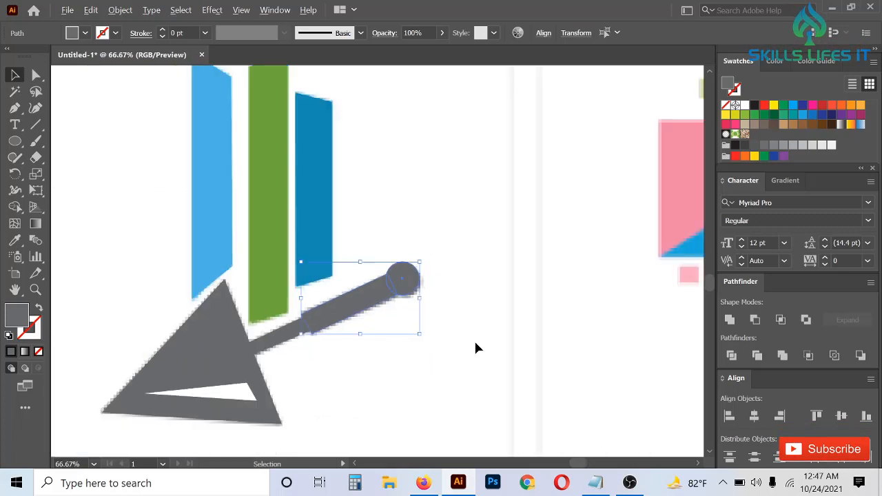
click(473, 339)
Nudge the grip's lower corner beside the shaft slightly outward to match the reference
scroll(321, 331, up, 4)
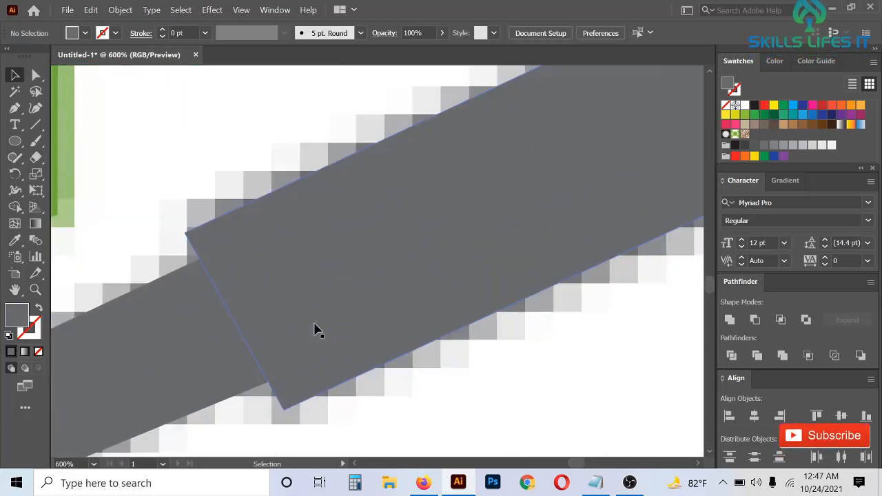
click(316, 331)
click(36, 76)
scroll(448, 372, down, 2)
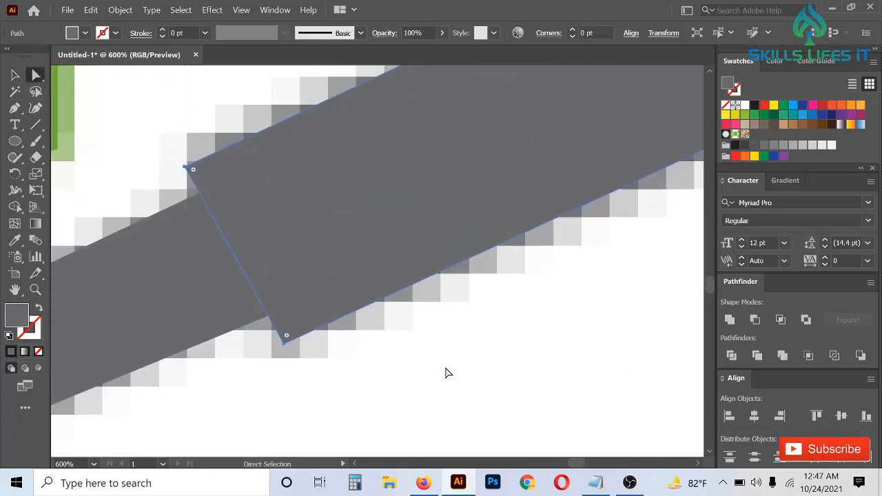
click(445, 371)
mouse_move(284, 346)
mouse_down()
mouse_move(276, 309)
mouse_move(270, 334)
mouse_move(282, 349)
mouse_up()
key(ctrl+1)
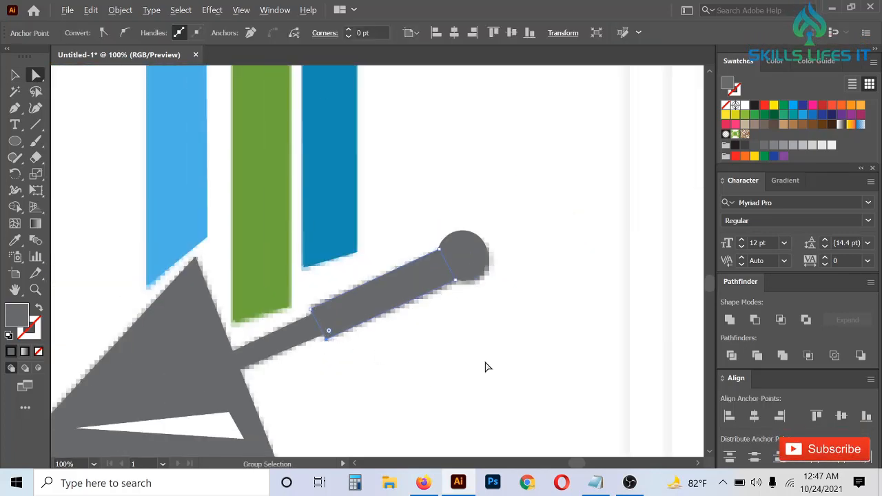
Unite the grip with the knob circle, and merge the shaft with them into a single handle shape
drag(428, 241, 426, 238)
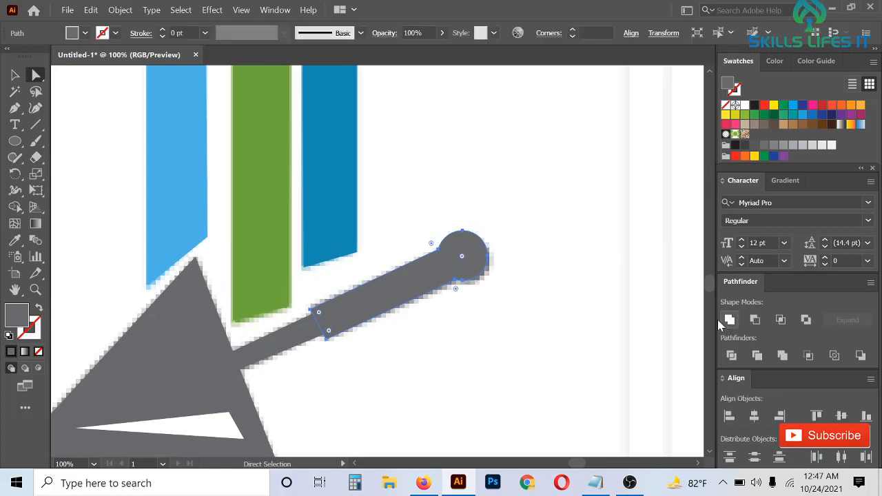
click(453, 332)
drag(327, 318, 325, 316)
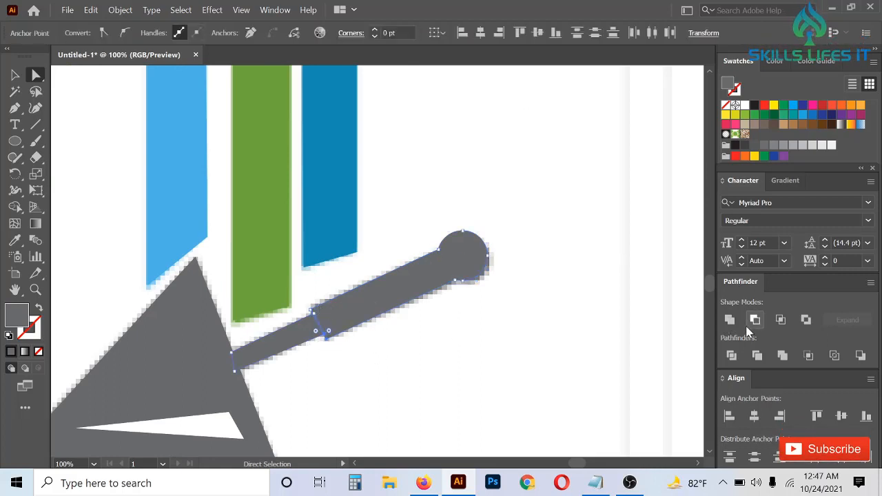
scroll(622, 290, down, 3)
click(536, 276)
scroll(536, 275, up, 1)
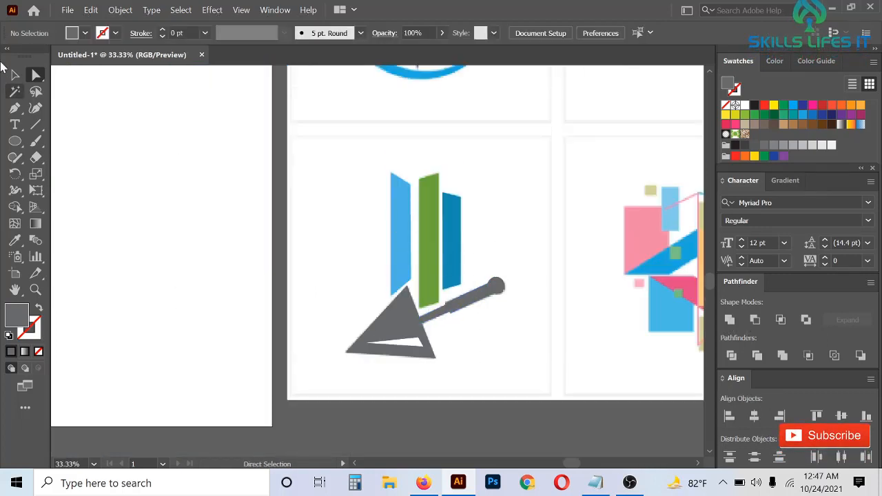
Select all the traced trowel and bar shapes and group them as one logo
click(15, 75)
drag(541, 399, 329, 137)
right_click(513, 234)
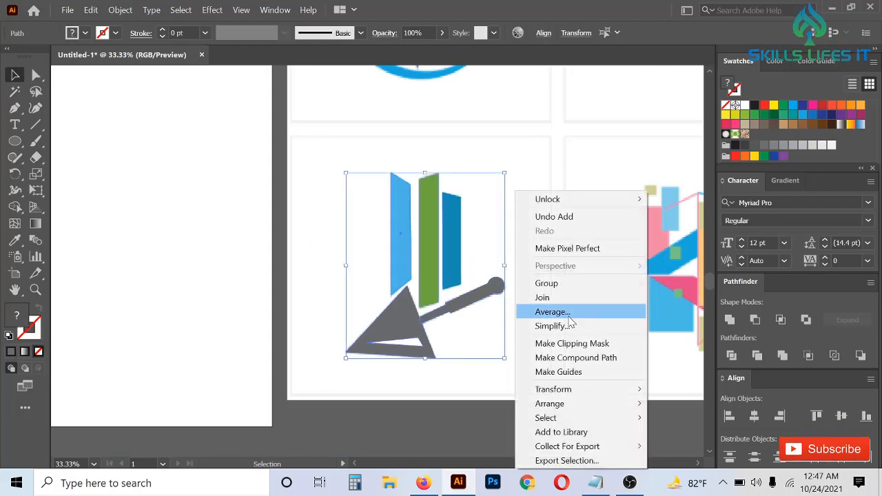
click(541, 282)
Move the five traced logos together off the reference image onto the blank artboard, and deselect them
scroll(319, 279, down, 4)
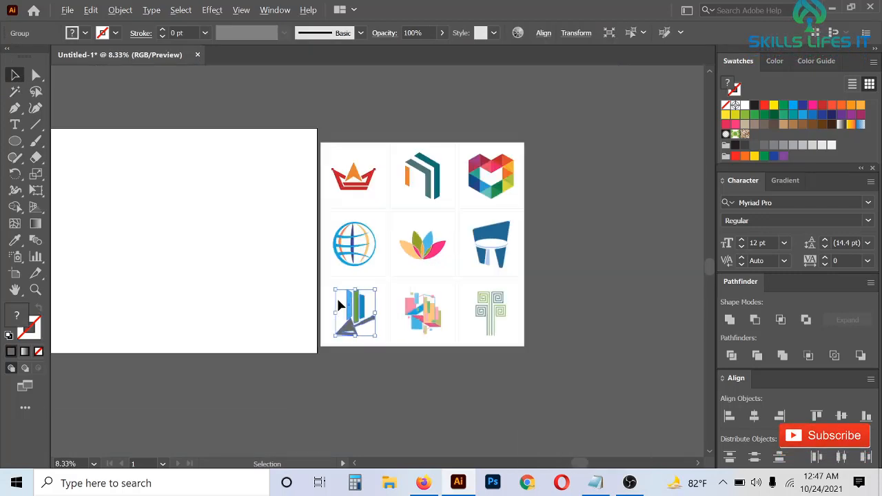
drag(375, 231, 454, 355)
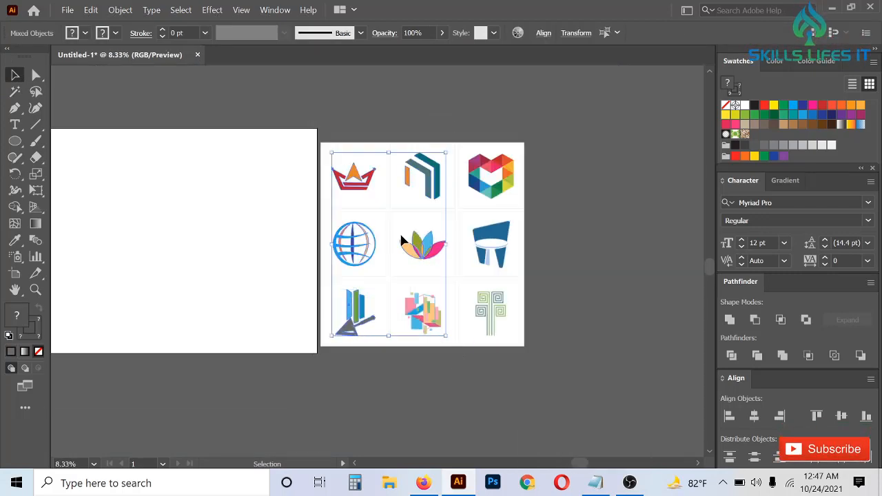
scroll(390, 214, up, 2)
scroll(391, 220, down, 3)
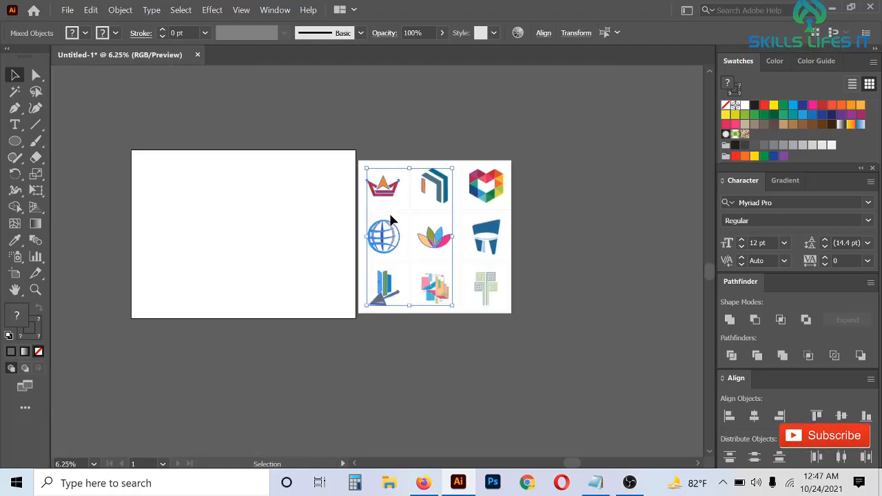
scroll(390, 220, up, 1)
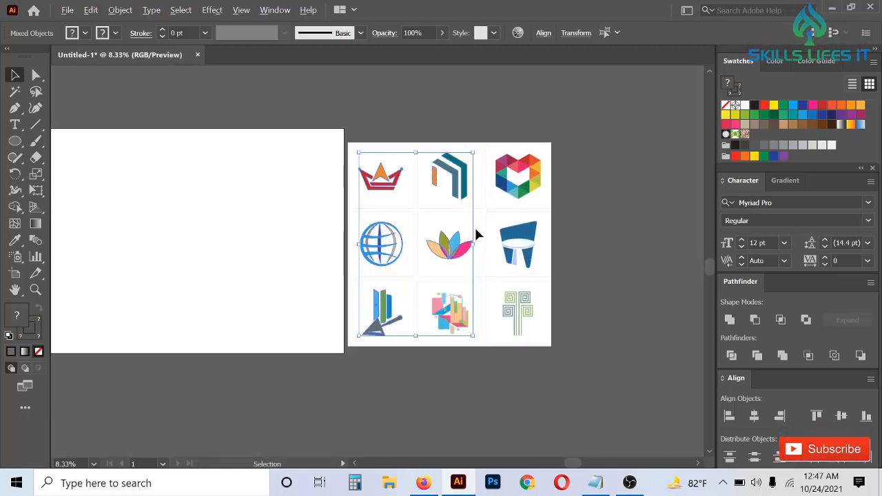
scroll(475, 231, down, 1)
drag(408, 245, 259, 238)
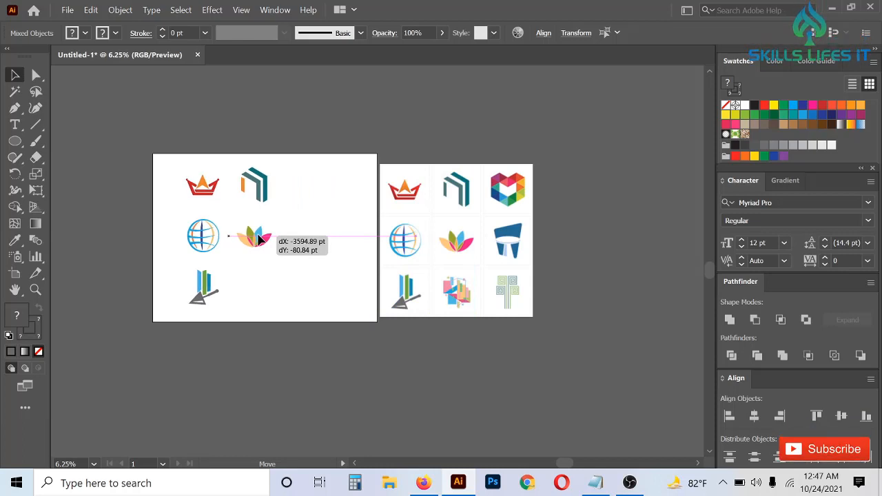
drag(259, 238, 259, 239)
click(541, 249)
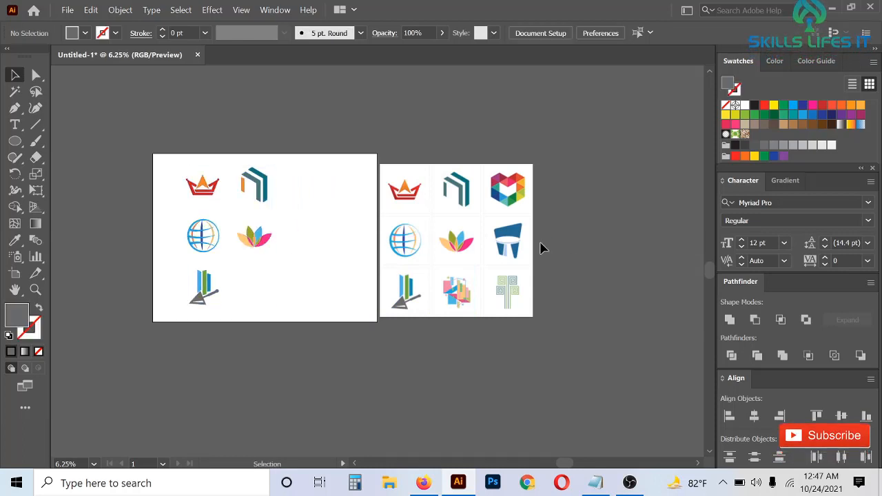
Select all five logos on the artboard
scroll(230, 186, up, 1)
drag(162, 160, 310, 383)
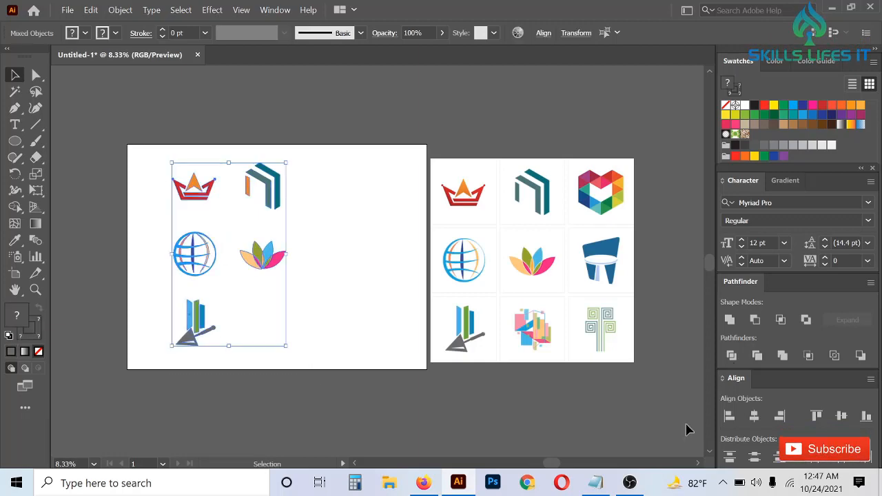